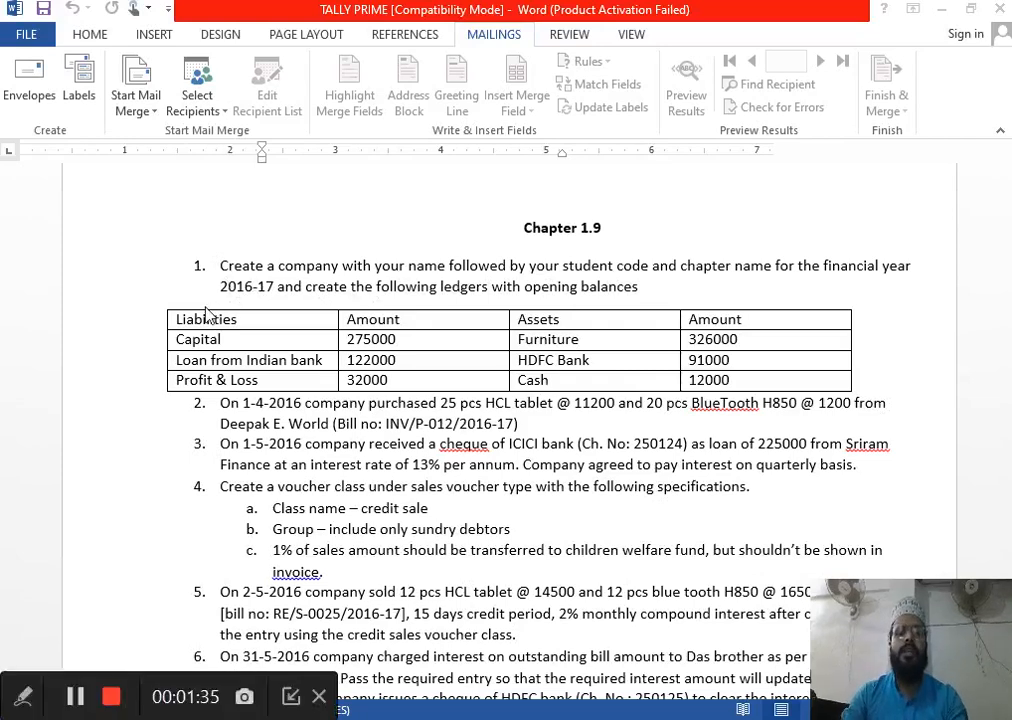
Switch to TallyPrime and shut the open company Chapter 1.2
key(alt+Tab)
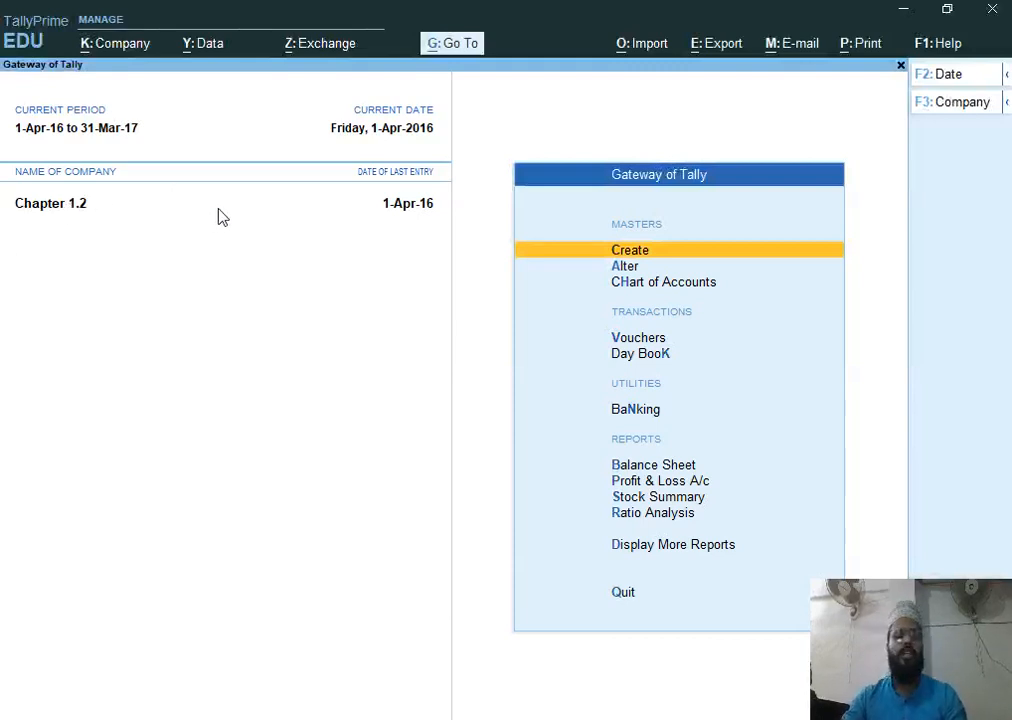
key(ctrl)
key(ctrl+F3)
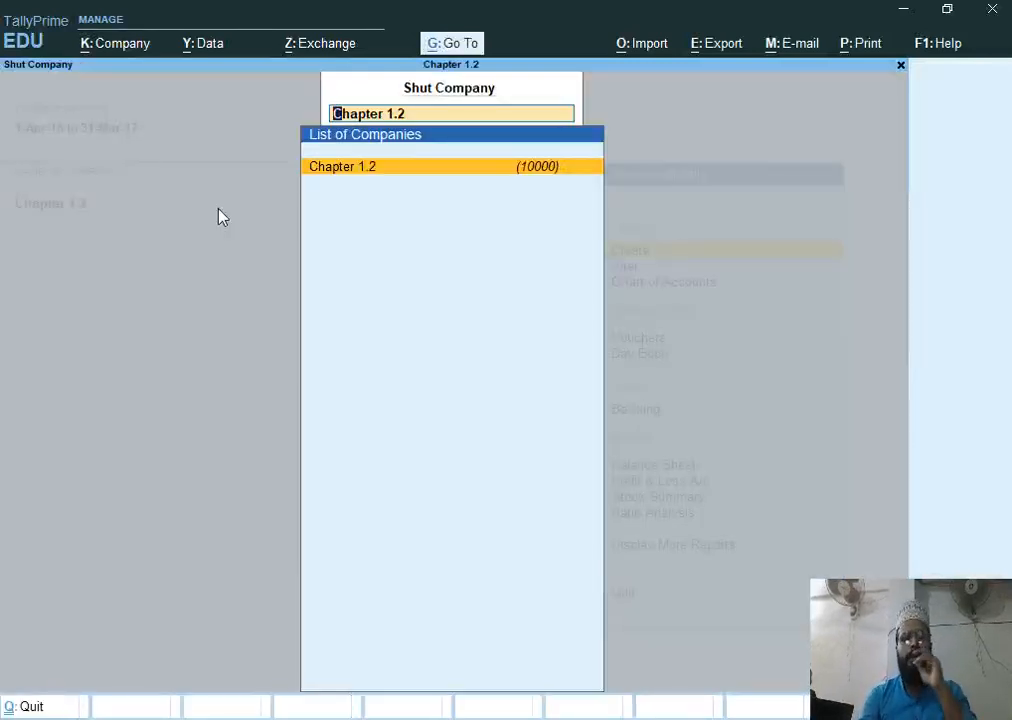
key(Return)
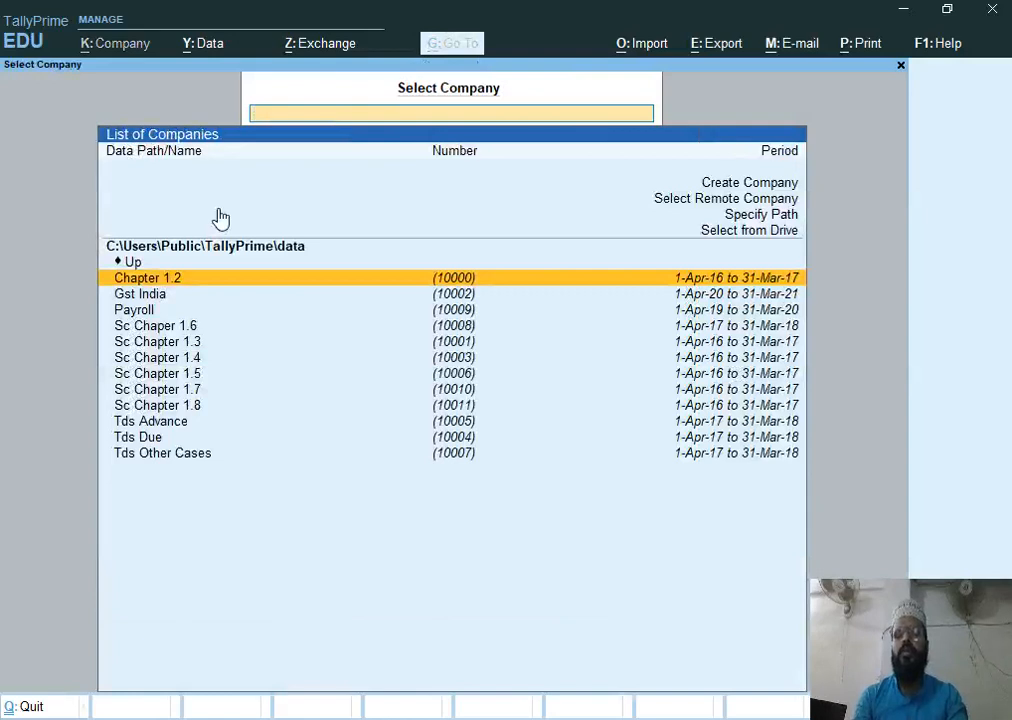
Start creating a new company named Sc Chapter 1.9, keeping the same mailing name
key(Up)
key(Up)
key(Up)
key(Up)
key(Up)
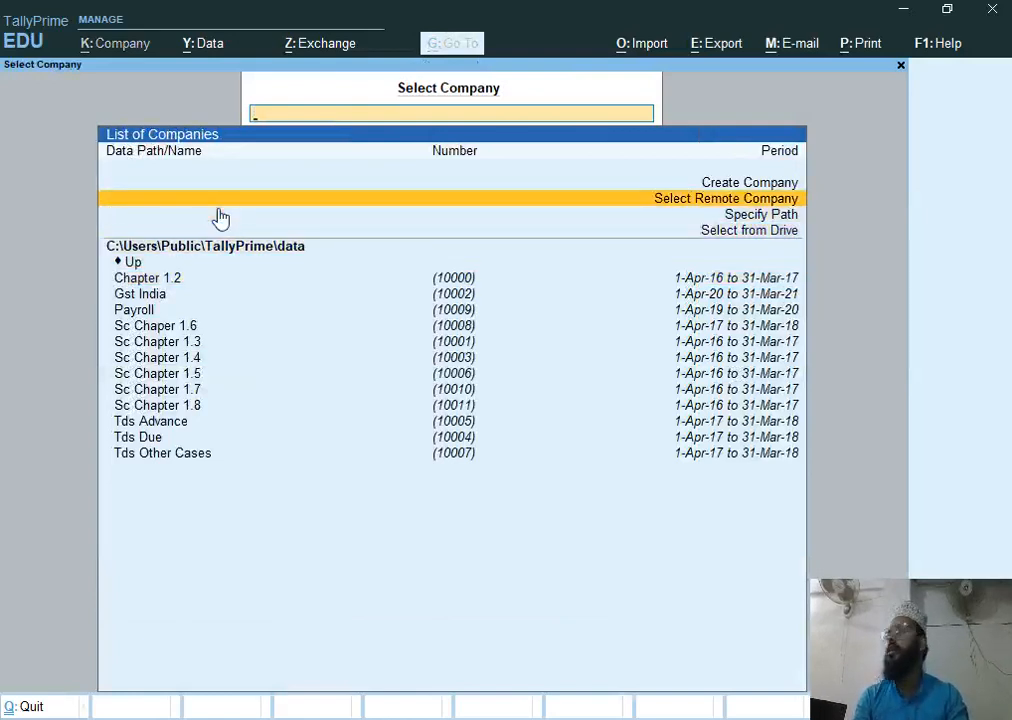
key(Up)
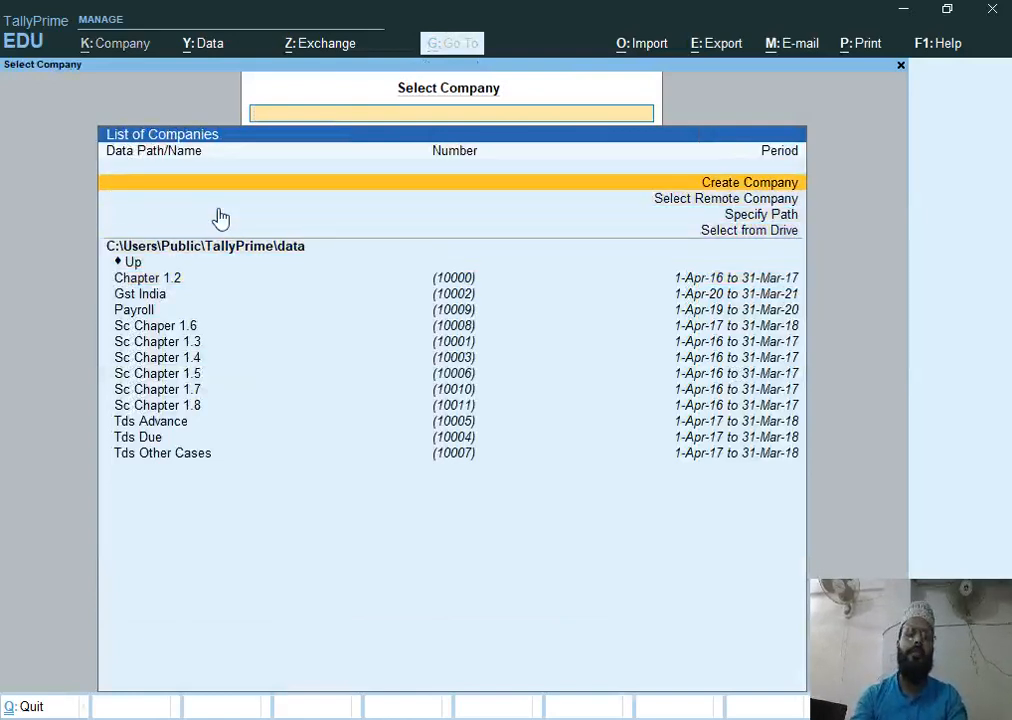
key(Return)
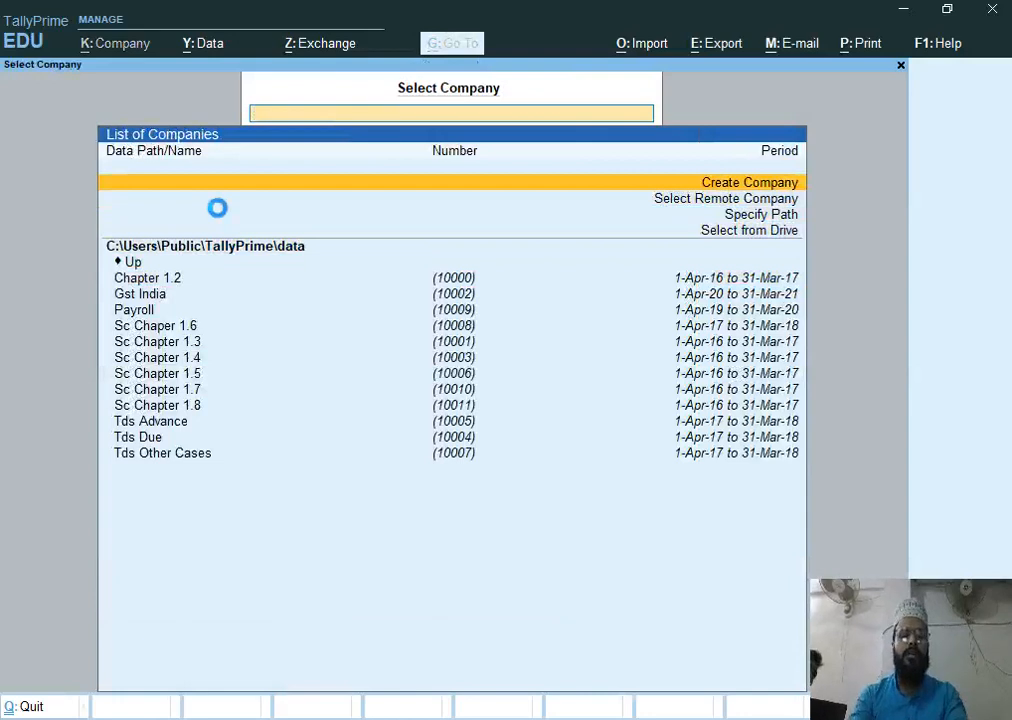
text(Sc Ch)
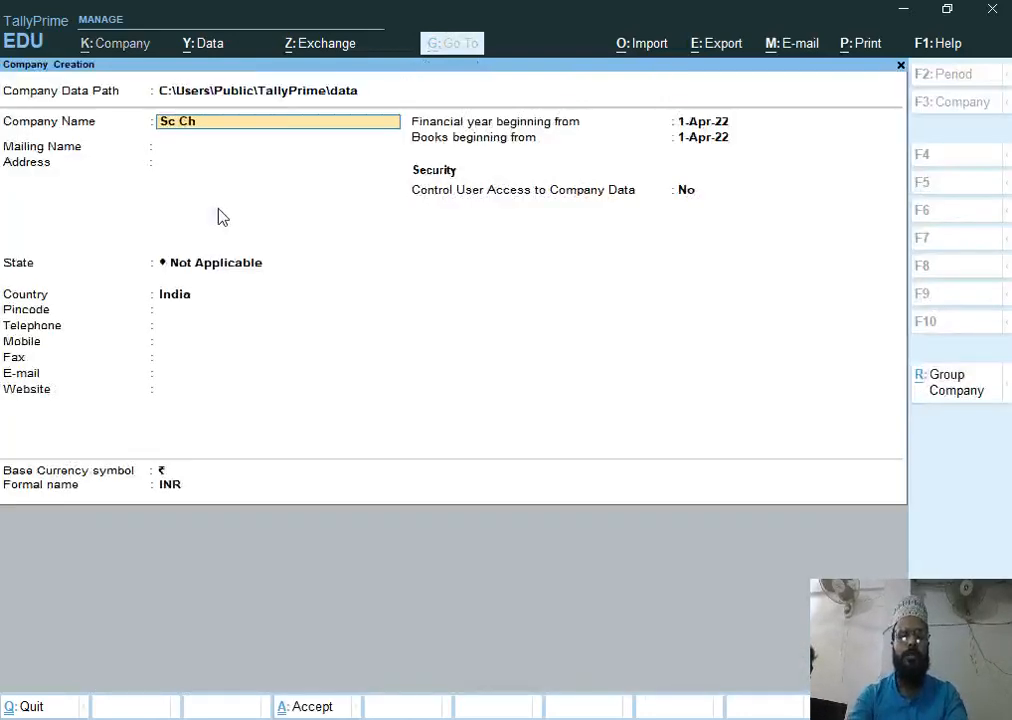
text(apter 1.9)
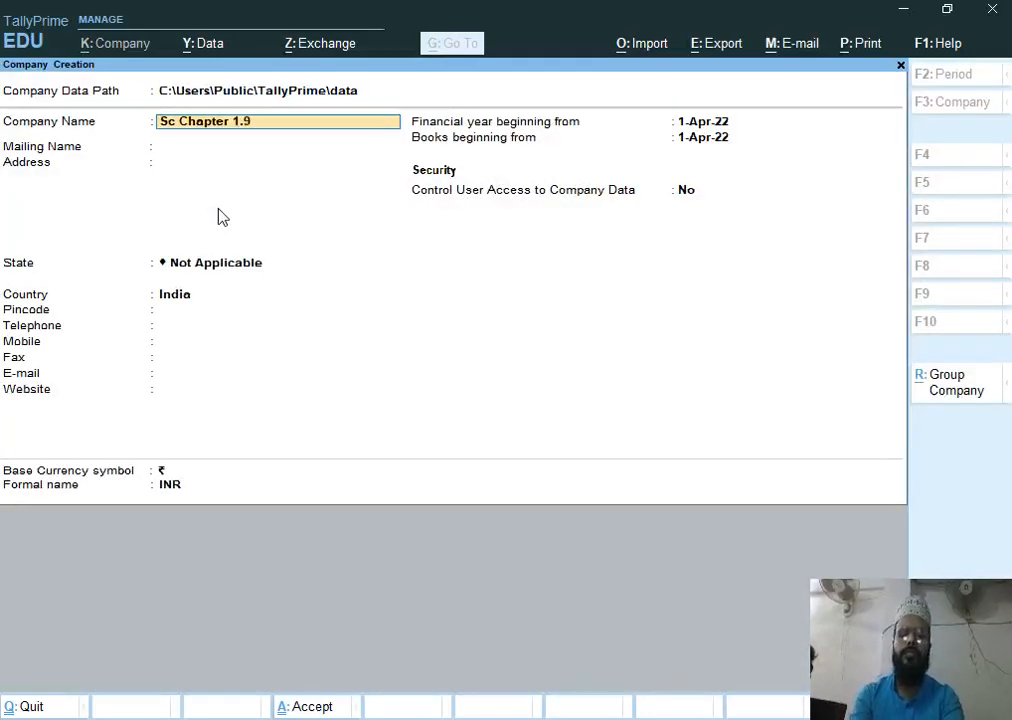
key(Return)
Set the company's state to Uttar Pradesh
key(Return)
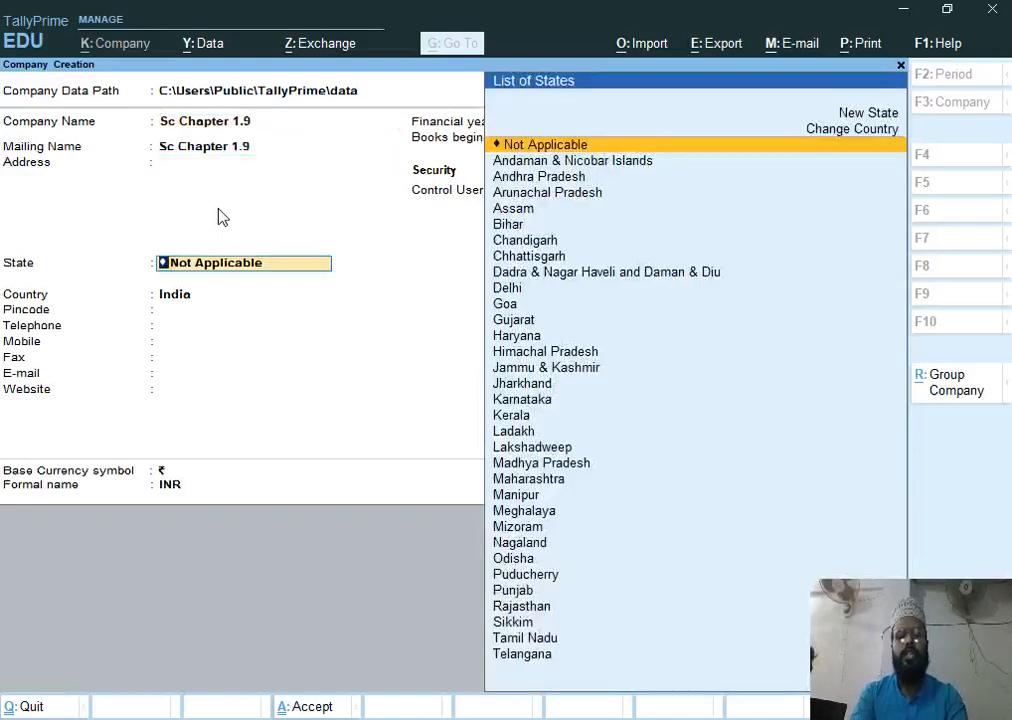
text(U)
key(Down)
key(Down)
key(Return)
key(Return)
key(Return)
key(Return)
key(Return)
key(Return)
key(Return)
Set the financial year beginning date to 1-4-16
text(1-4-16)
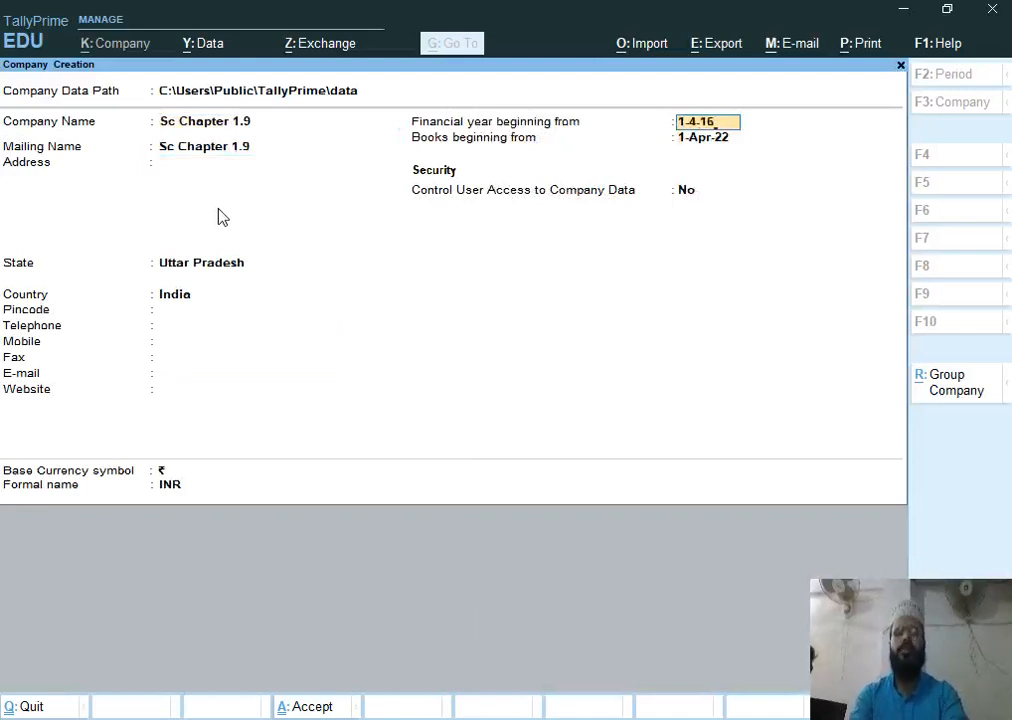
key(Return)
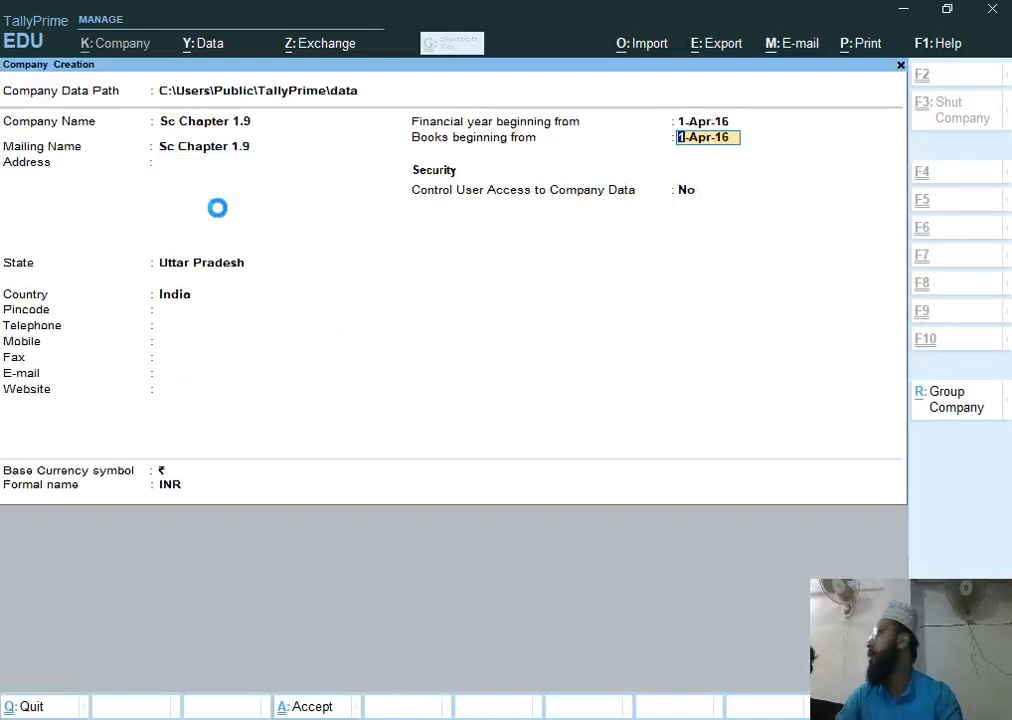
Switch to the Word assignment to review the ledger table, then return to TallyPrime
key(alt+Tab)
key(alt+Tab)
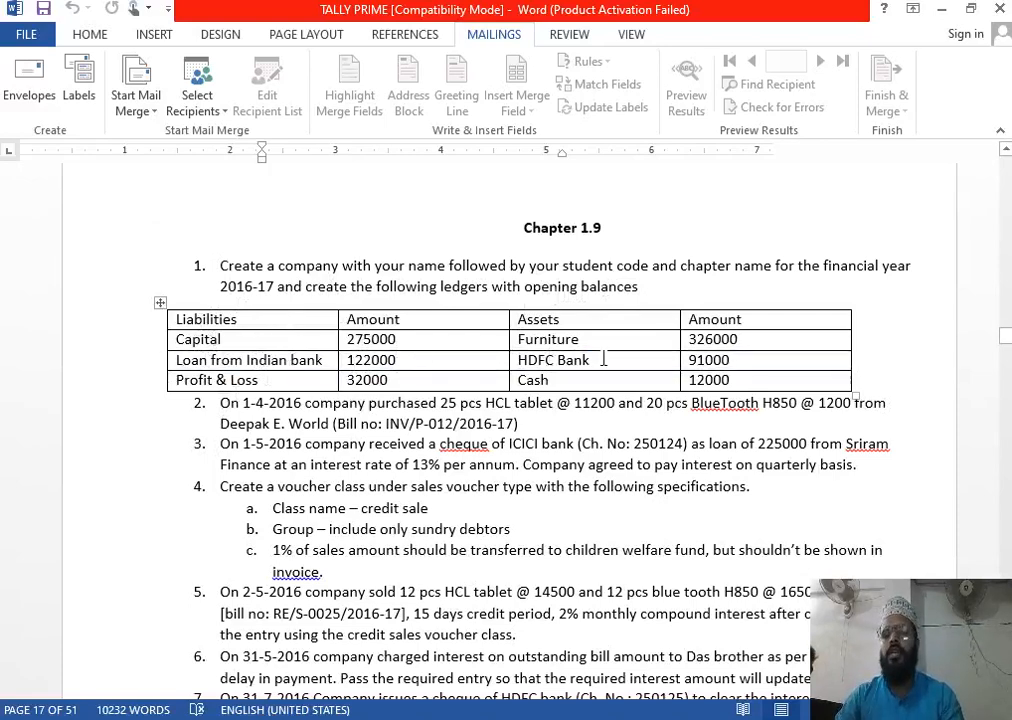
key(alt+Tab)
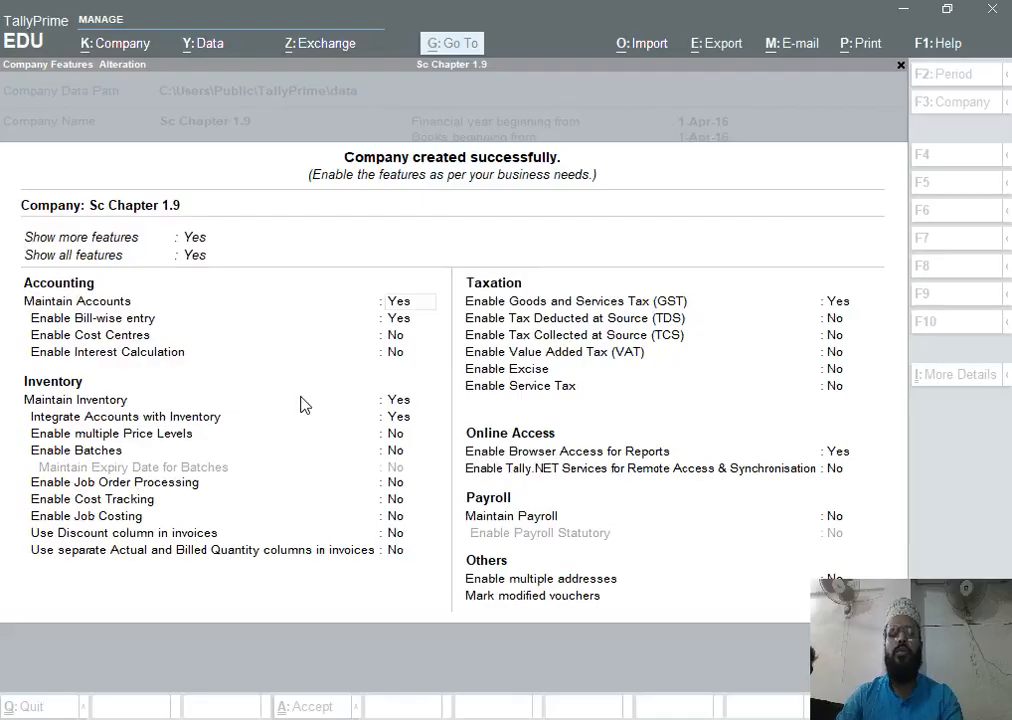
Disable Goods and Services Tax in the company features and accept them
key(Down)
key(Down)
key(Down)
key(Down)
key(Down)
key(Down)
key(Down)
key(Down)
key(Down)
key(Down)
key(Down)
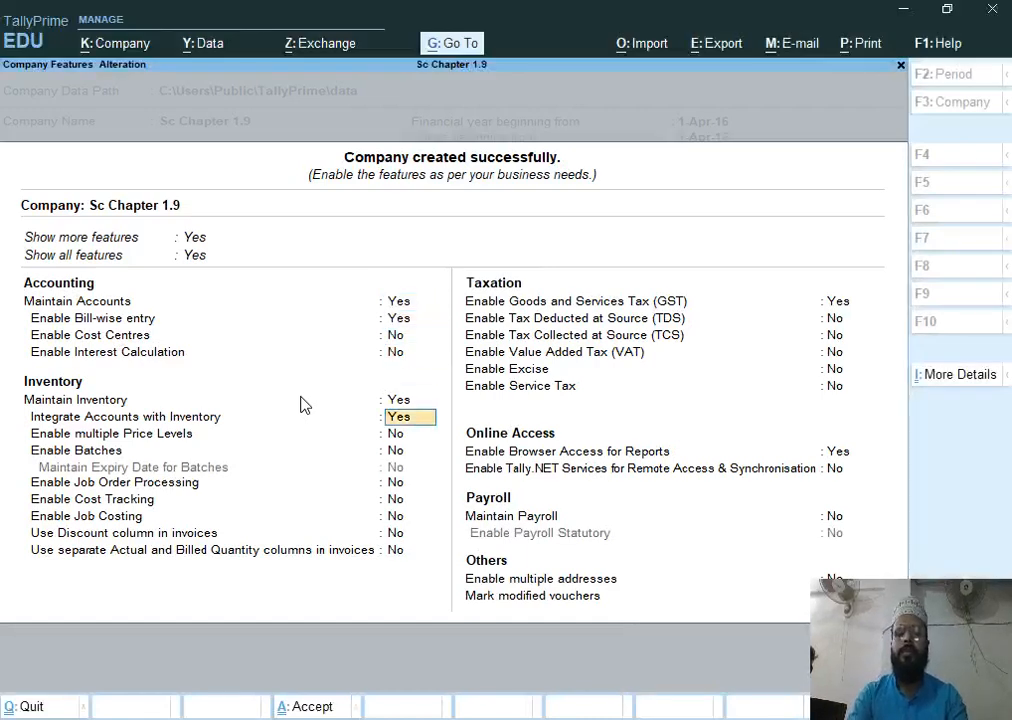
key(Down)
key(Down)
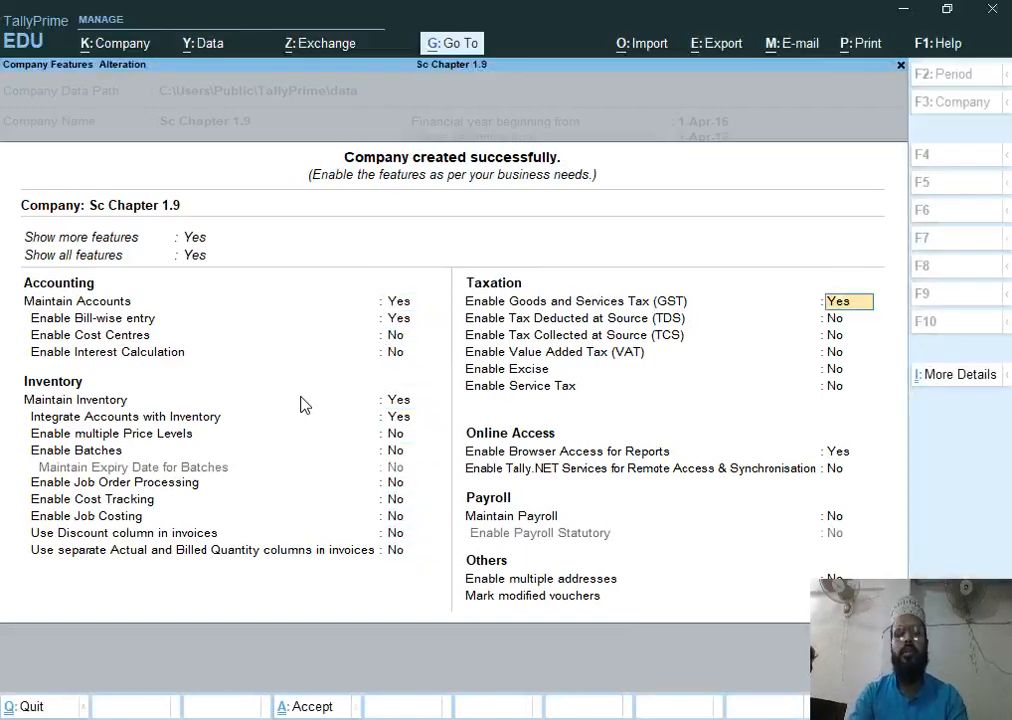
text(n)
key(Return)
key(ctrl+a)
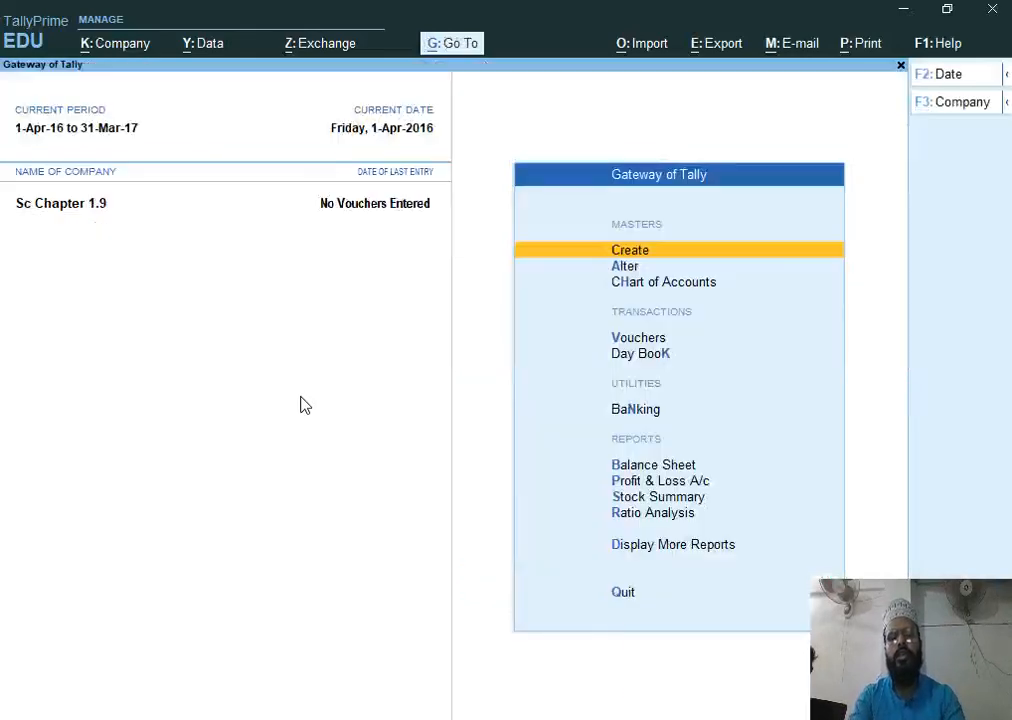
Open Multi Ledger Alteration for All Items from the Chart of Accounts ledger list
key(Down)
key(Down)
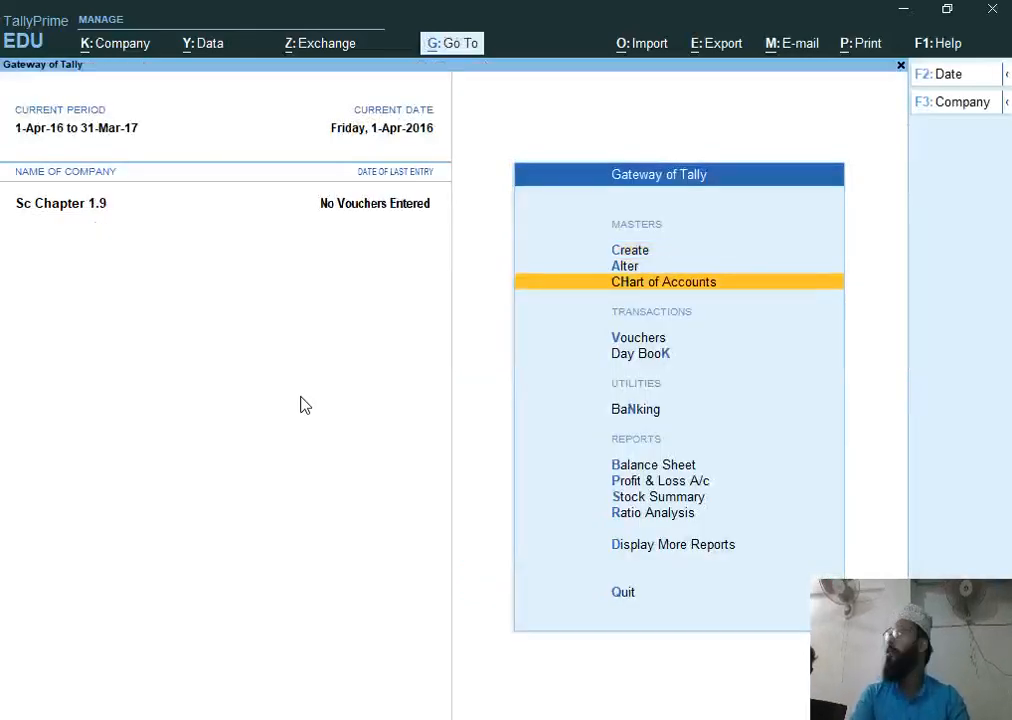
key(Return)
key(Down)
key(Up)
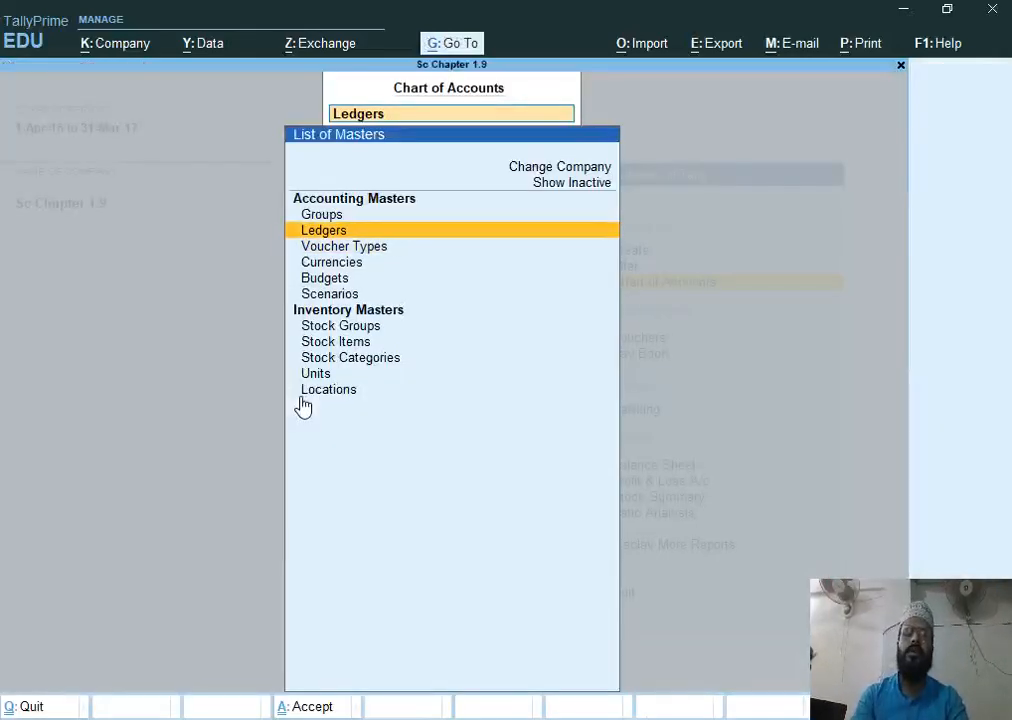
key(Return)
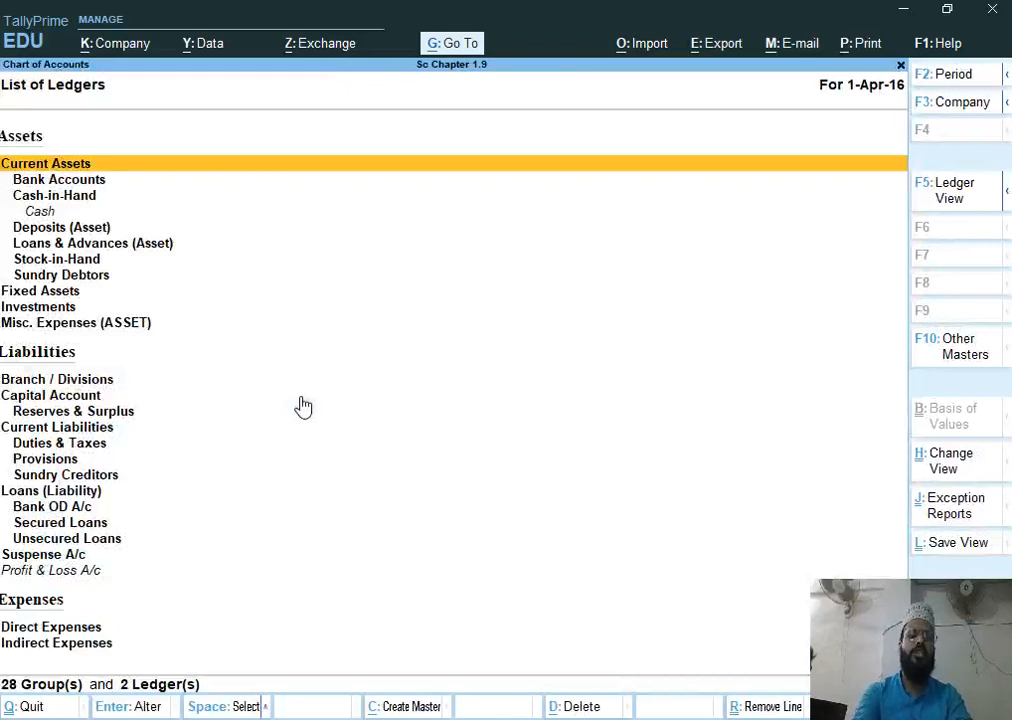
key(alt+h)
key(Down)
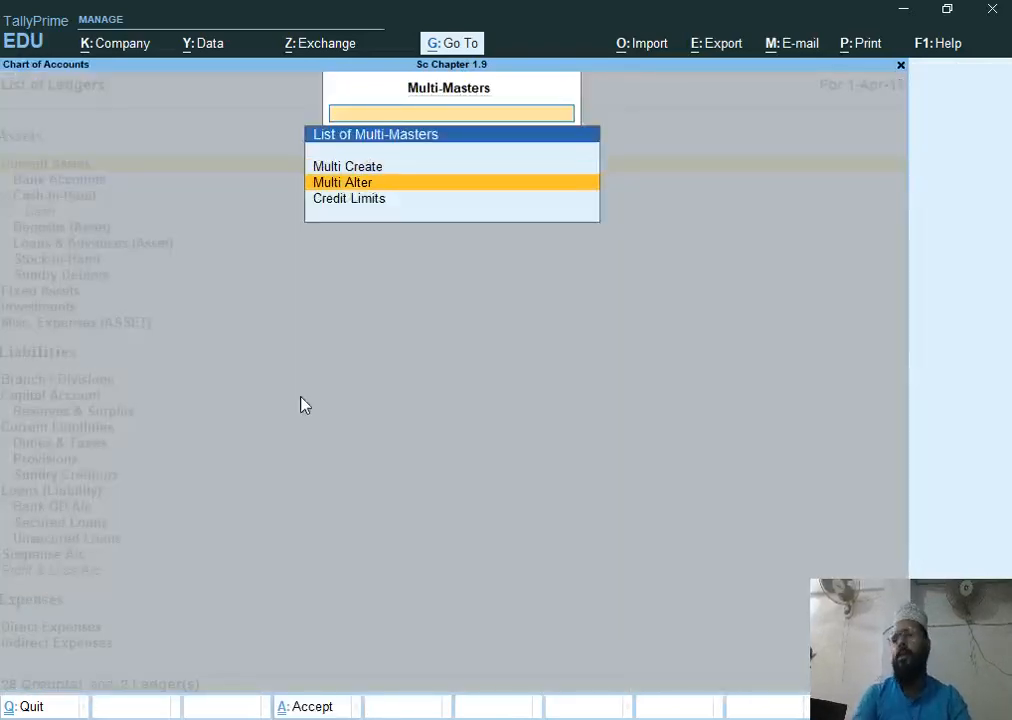
key(Return)
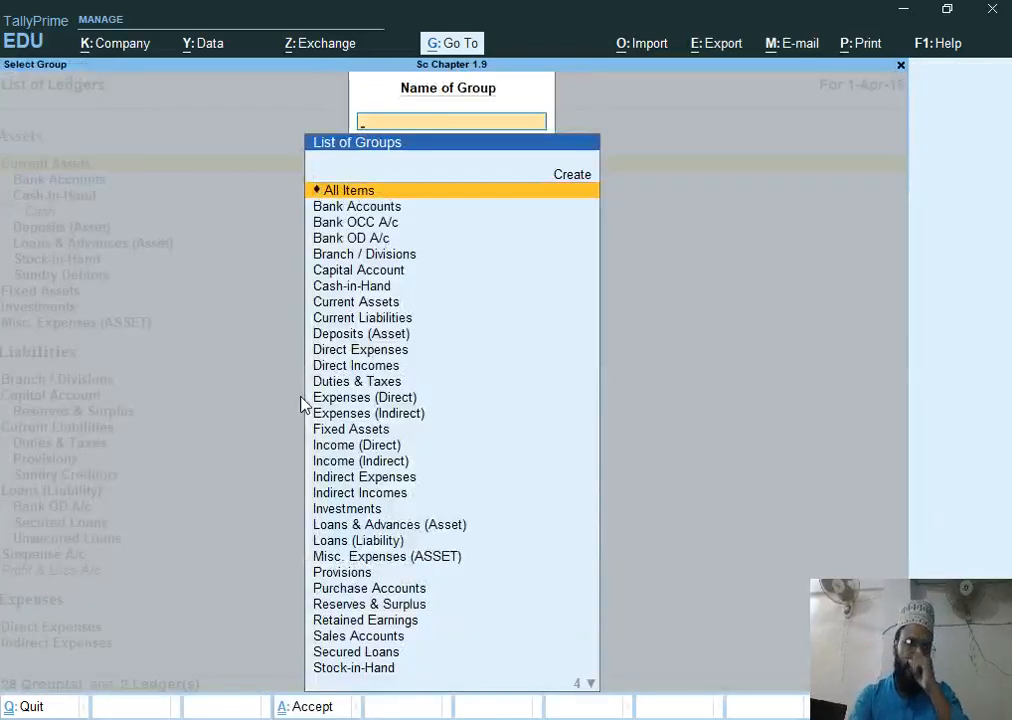
key(Return)
key(Return)
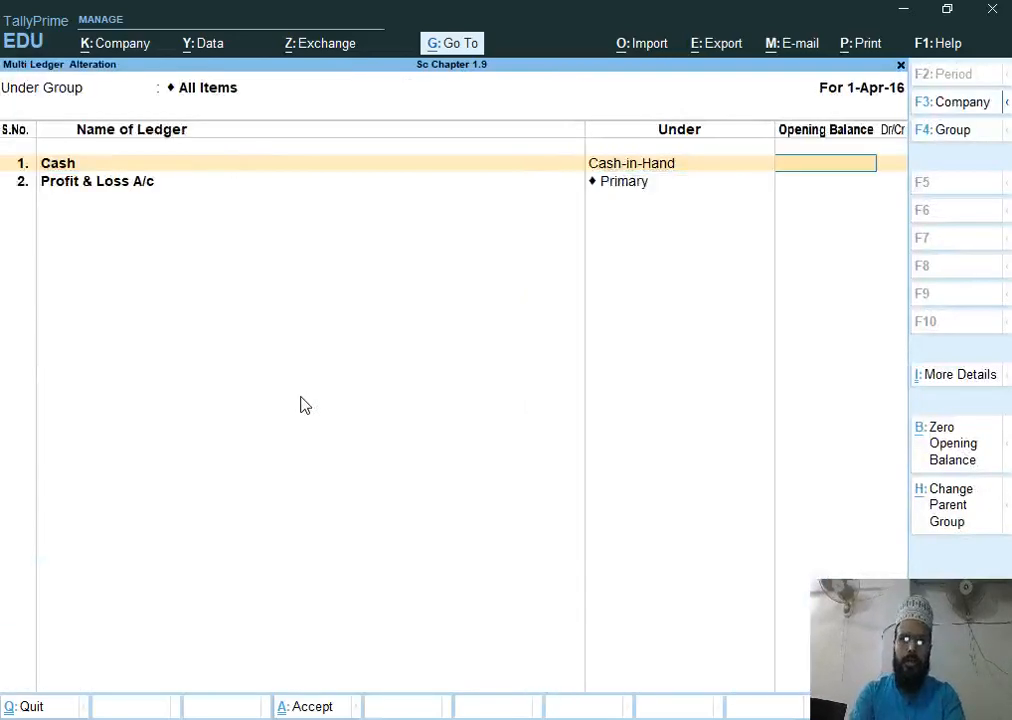
Enter opening balances of 12000 Dr for Cash and 32000 Cr for Profit & Loss A/c
text(12000)
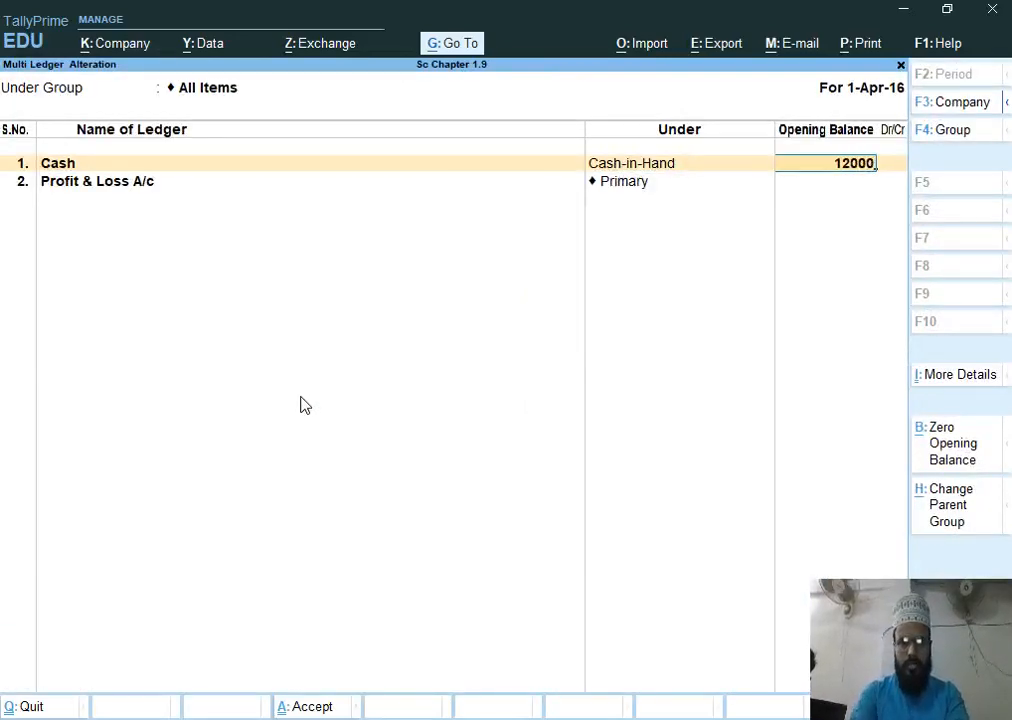
key(Return)
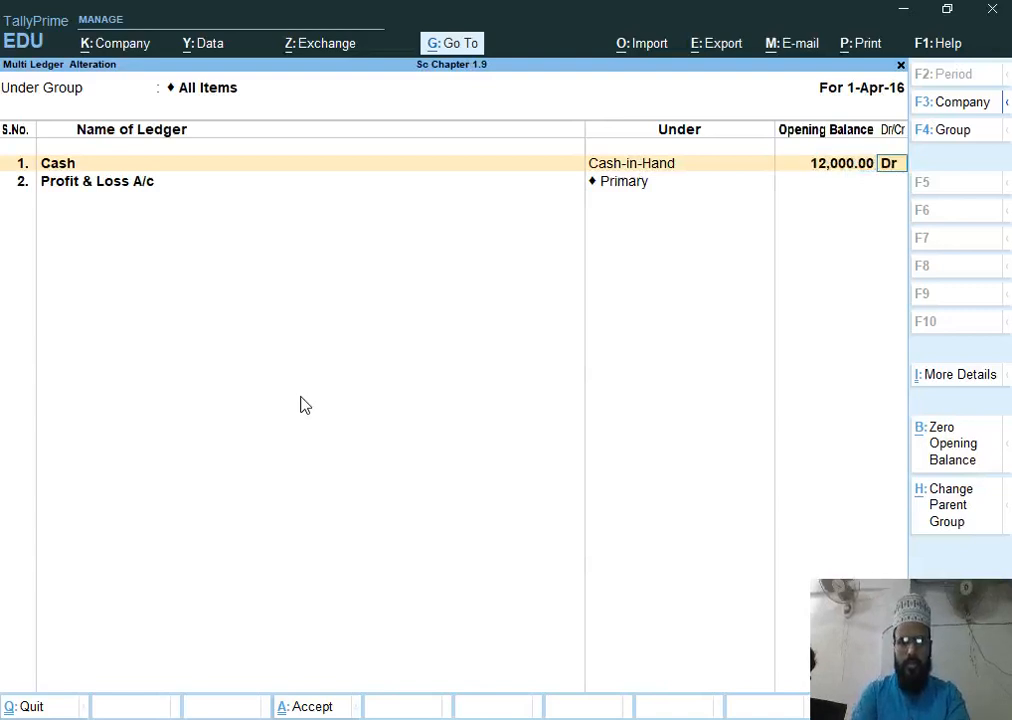
key(Return)
key(Return)
text(32000)
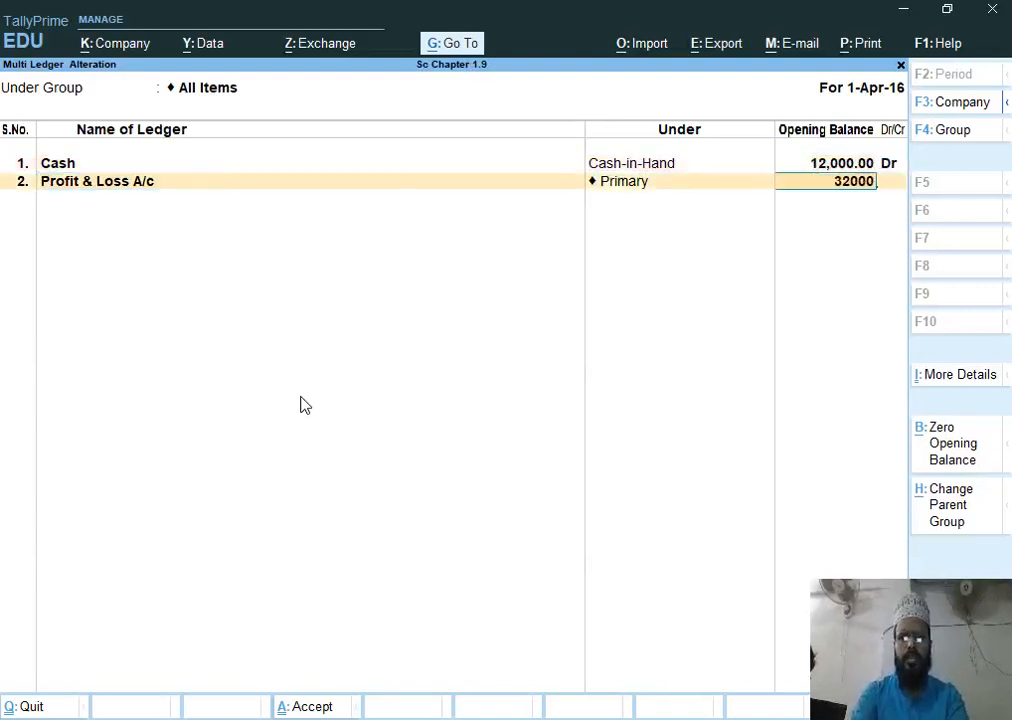
key(Return)
key(Return)
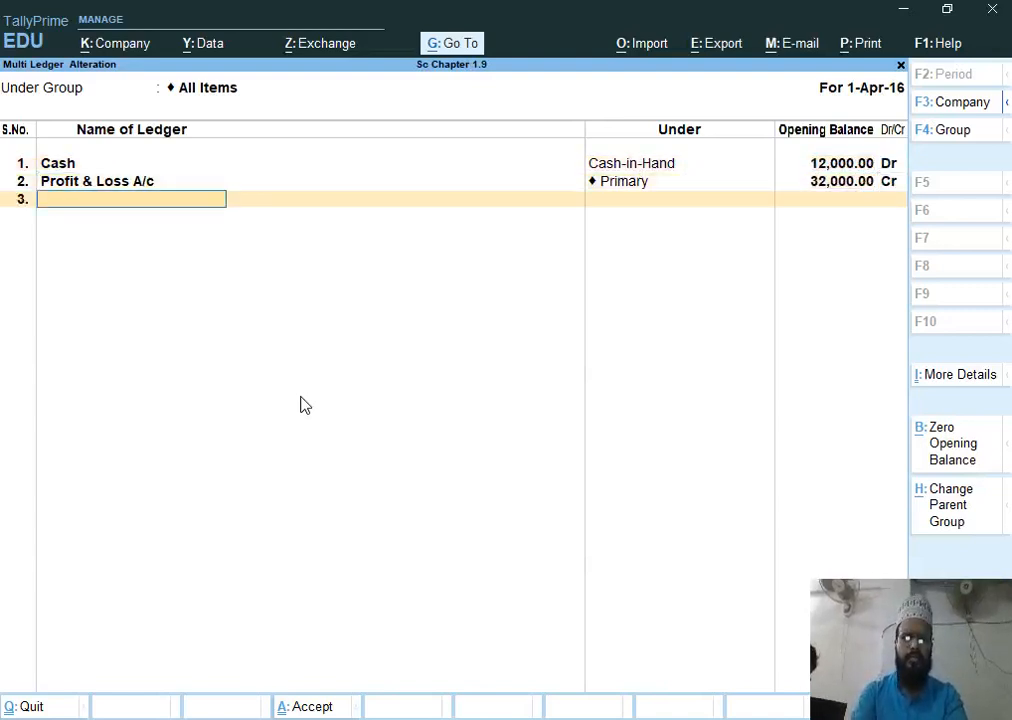
Add a Capital ledger under Capital Account with an opening balance of 275000 Cr
text(Capital)
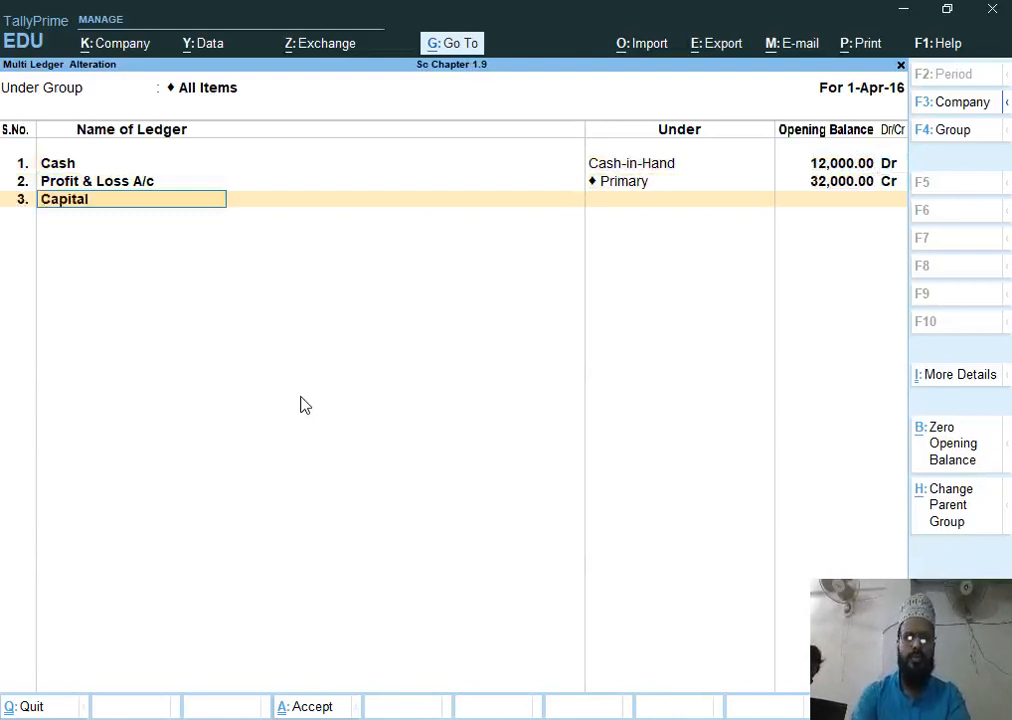
key(Return)
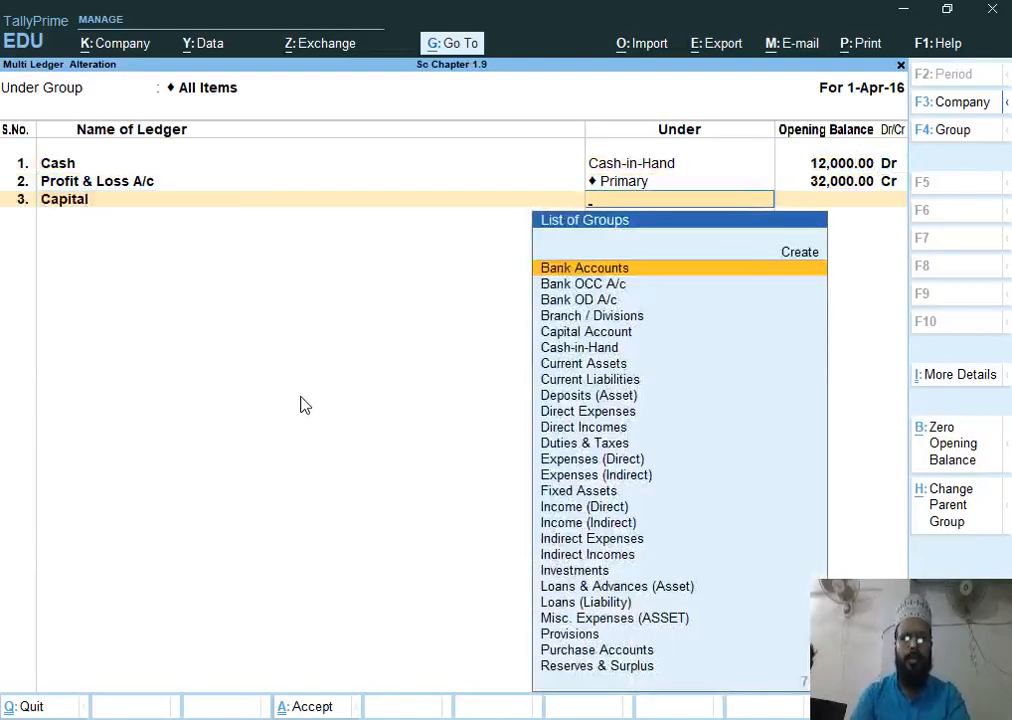
text(Capital Account)
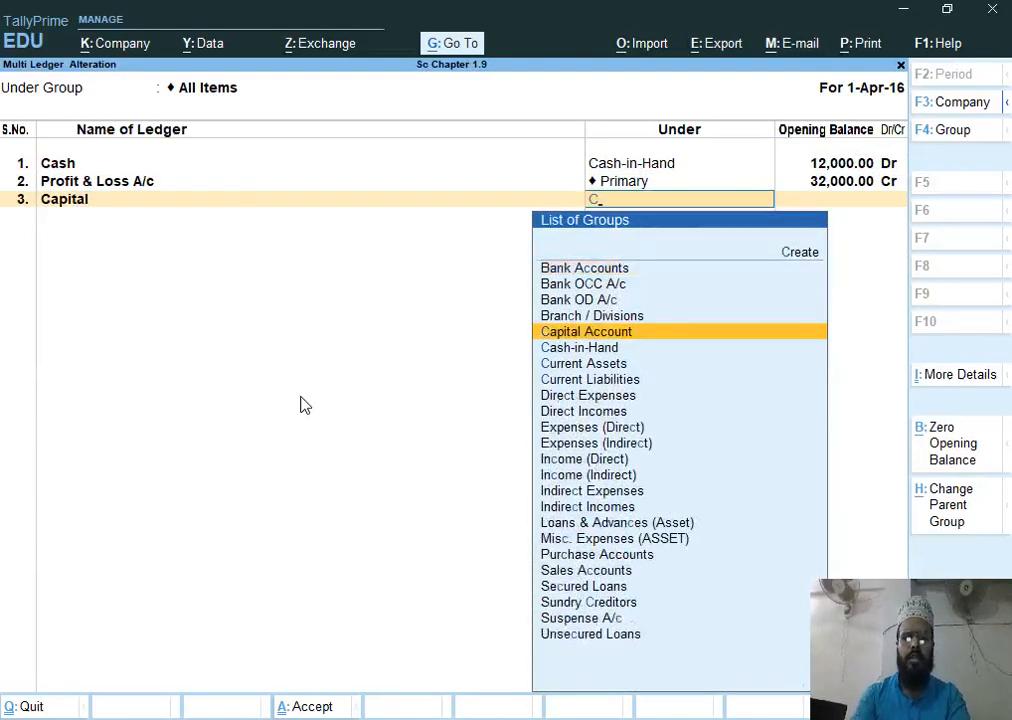
key(Return)
text(275000)
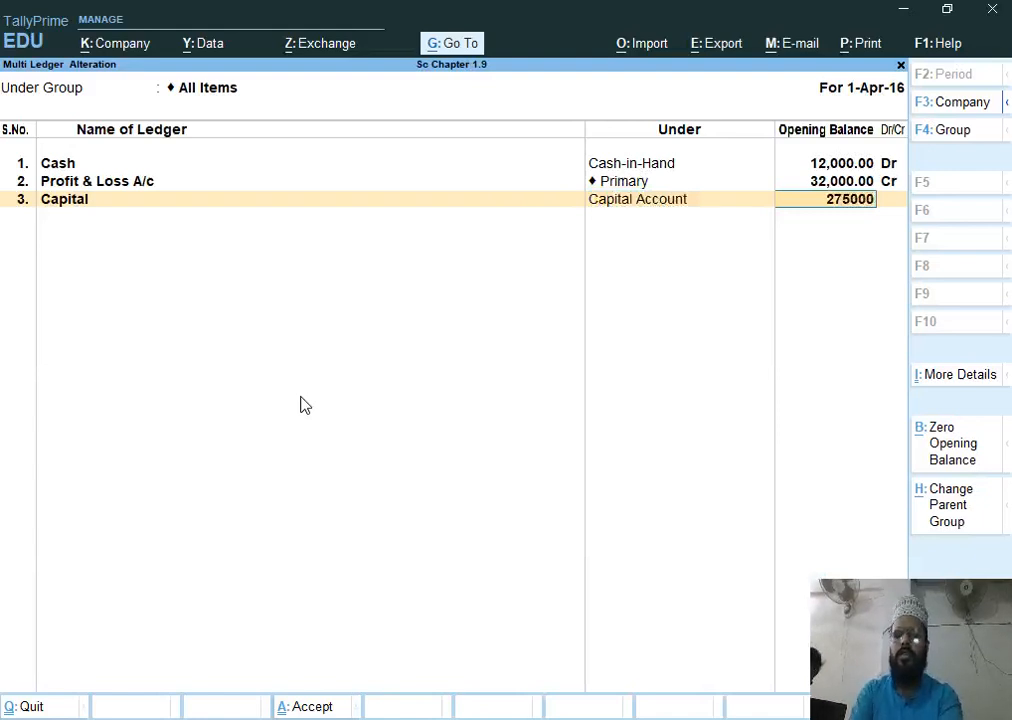
key(Return)
key(Return)
Add a Loan From Indian Bank ledger under Secured Loans with an opening balance of 122000 Cr
text(L)
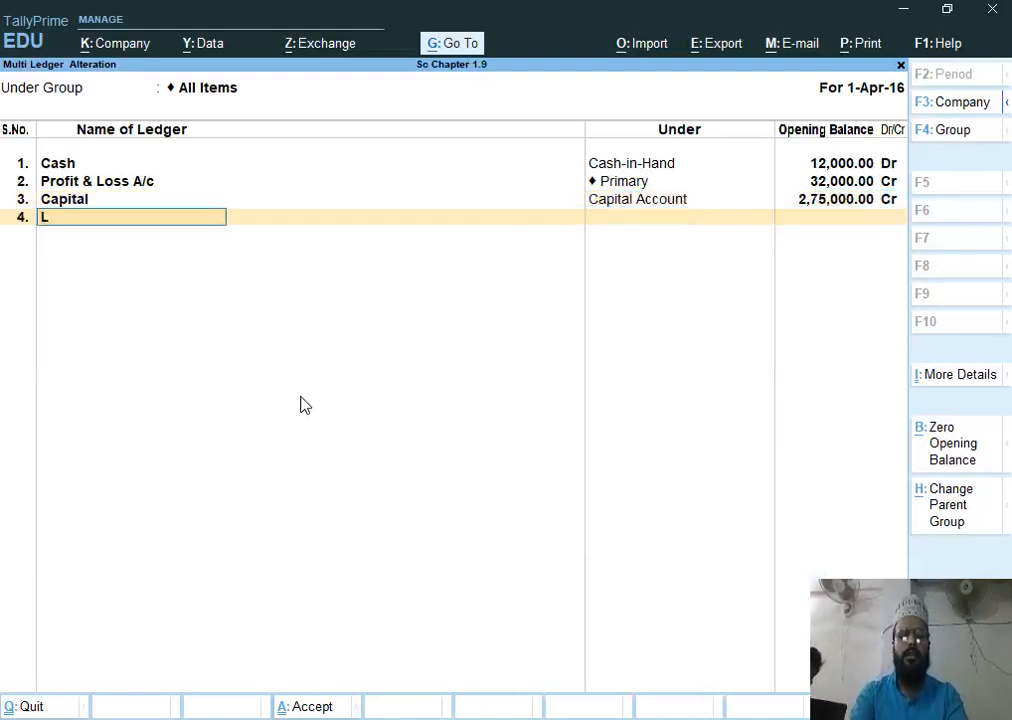
text(oan From i)
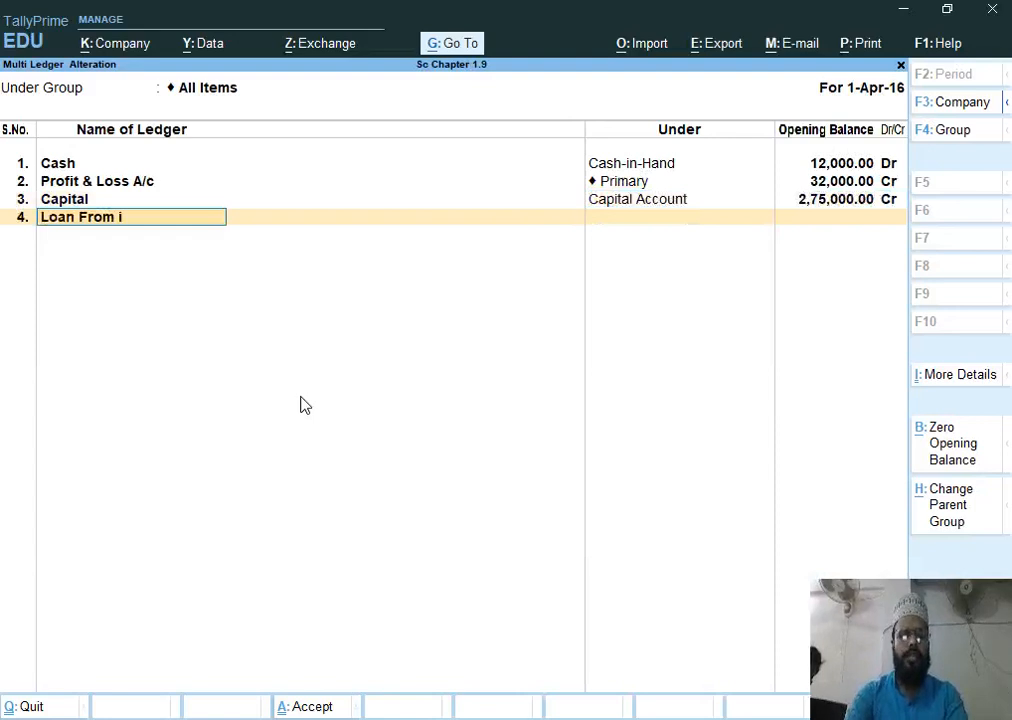
text(ndian Bank)
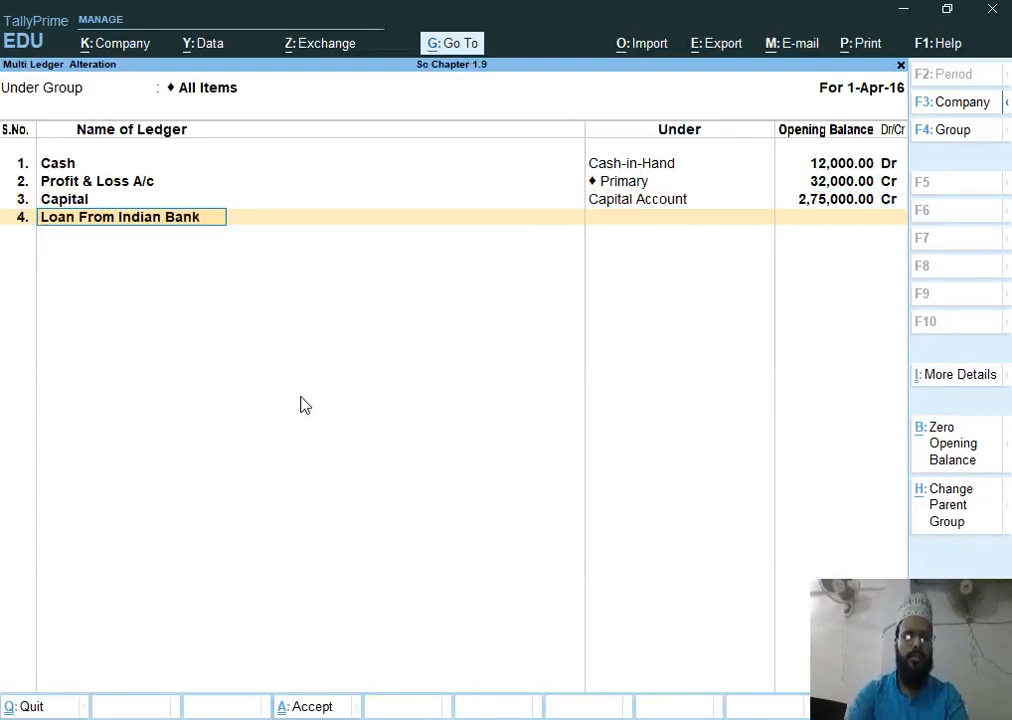
key(Return)
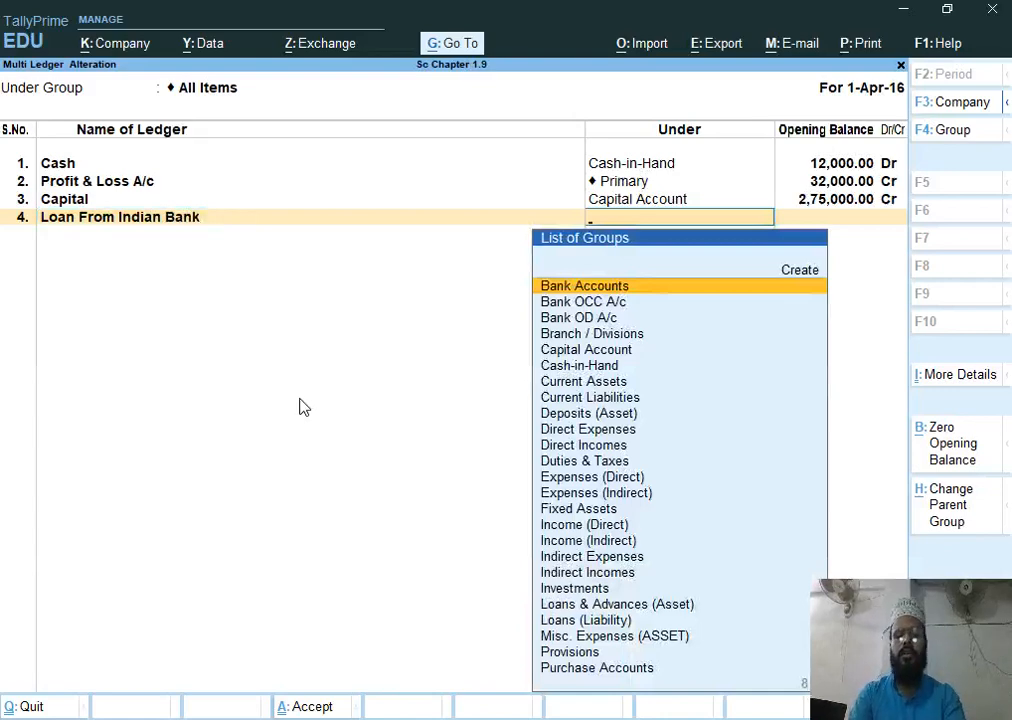
text(;Secured Loans)
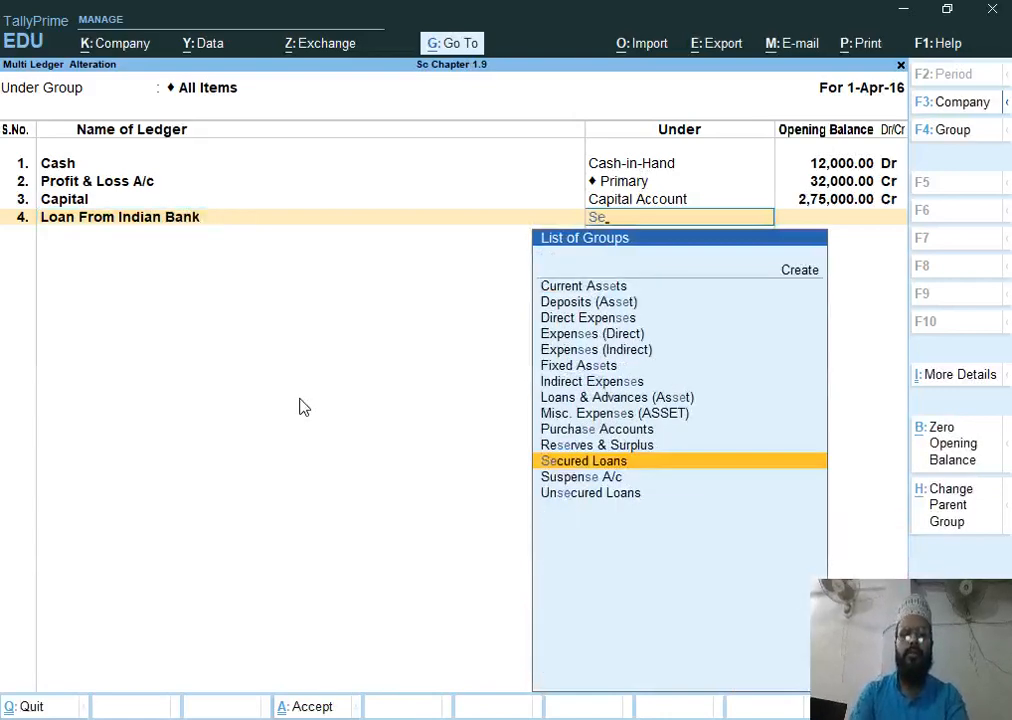
key(Return)
text(1,22,000)
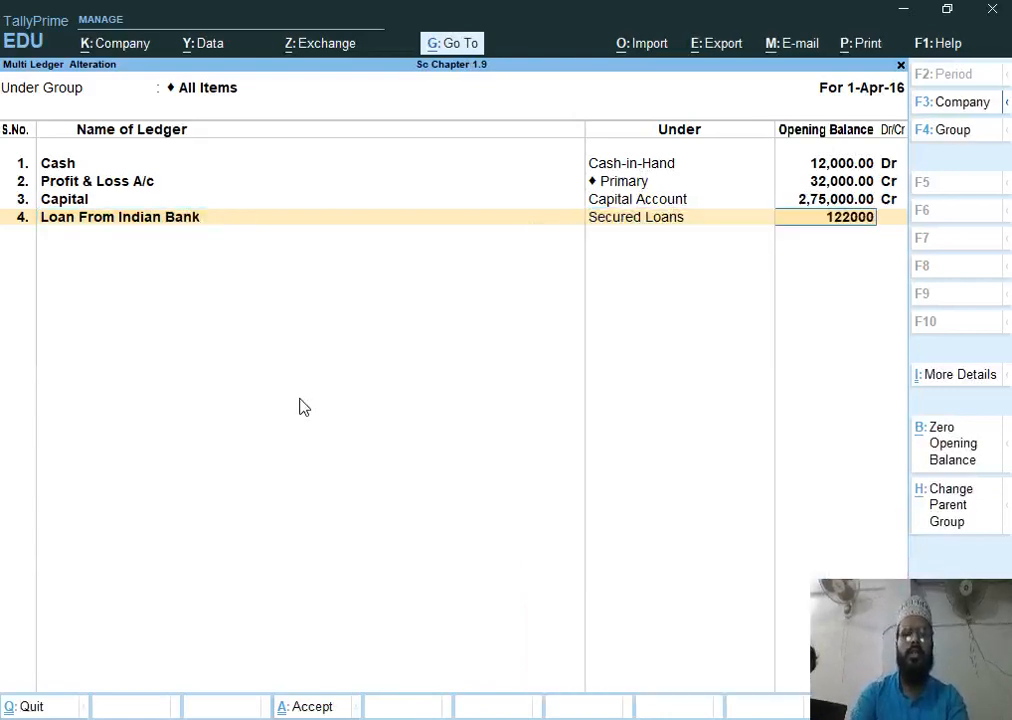
key(Return)
key(Return)
Add a Furniture ledger under Fixed Assets with an opening balance of 326000 Dr
text(Furniture)
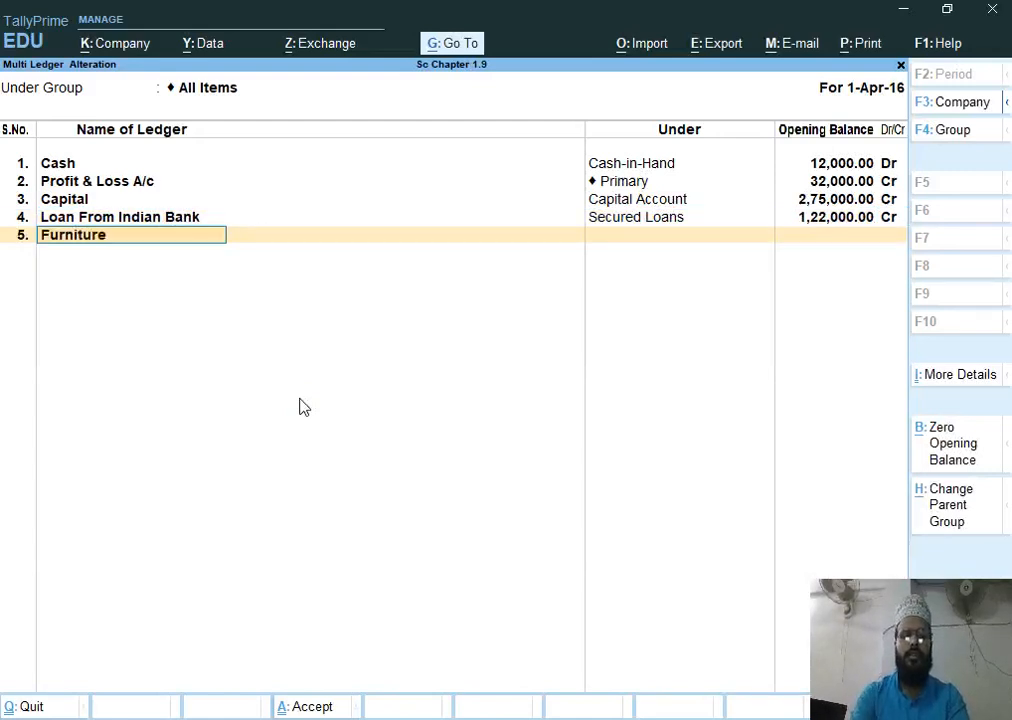
key(Return)
text(F)
key(Return)
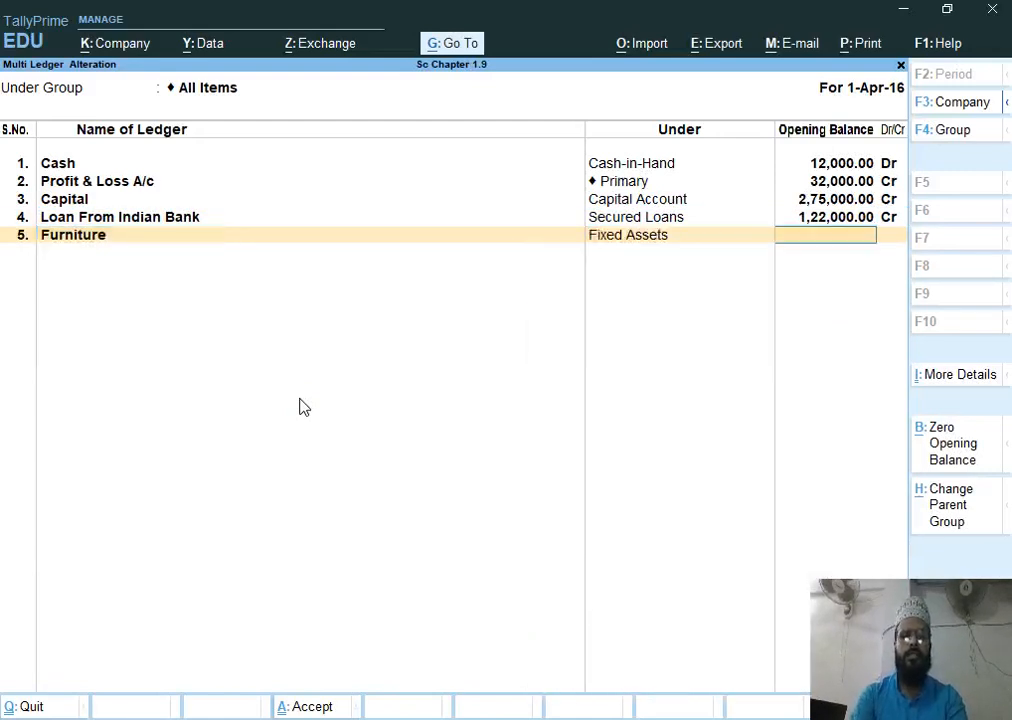
text(326000)
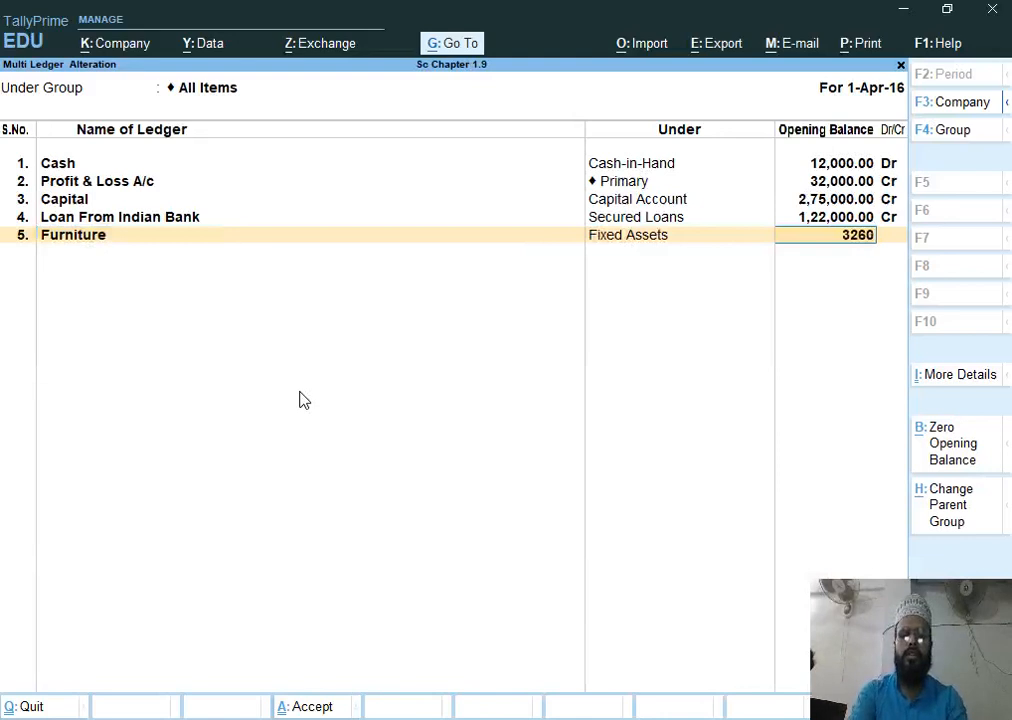
key(Return)
key(Return)
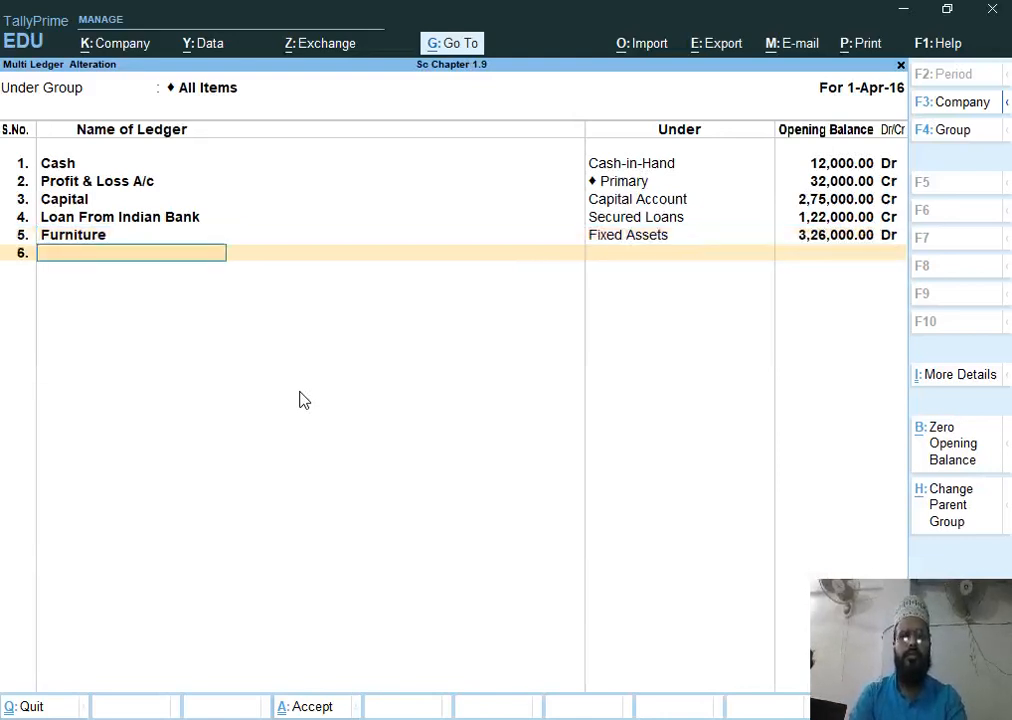
Add an Hdfc Bank ledger under Bank Accounts with 91000 Dr and accept the multi ledger alteration
text(Hdfc Bank)
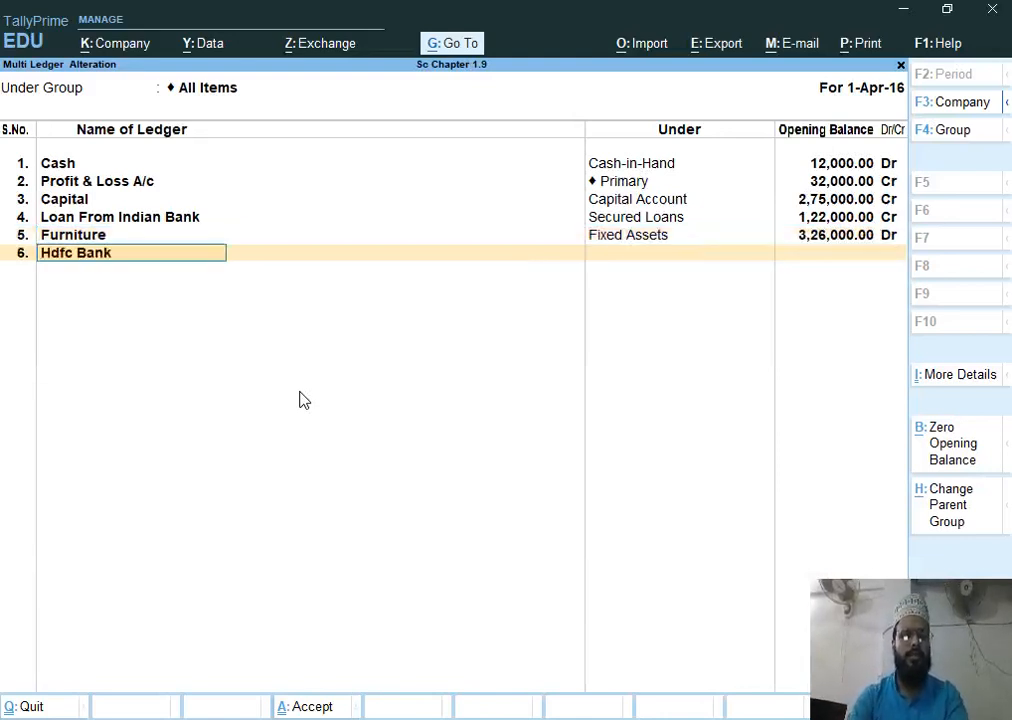
key(Return)
key(Return)
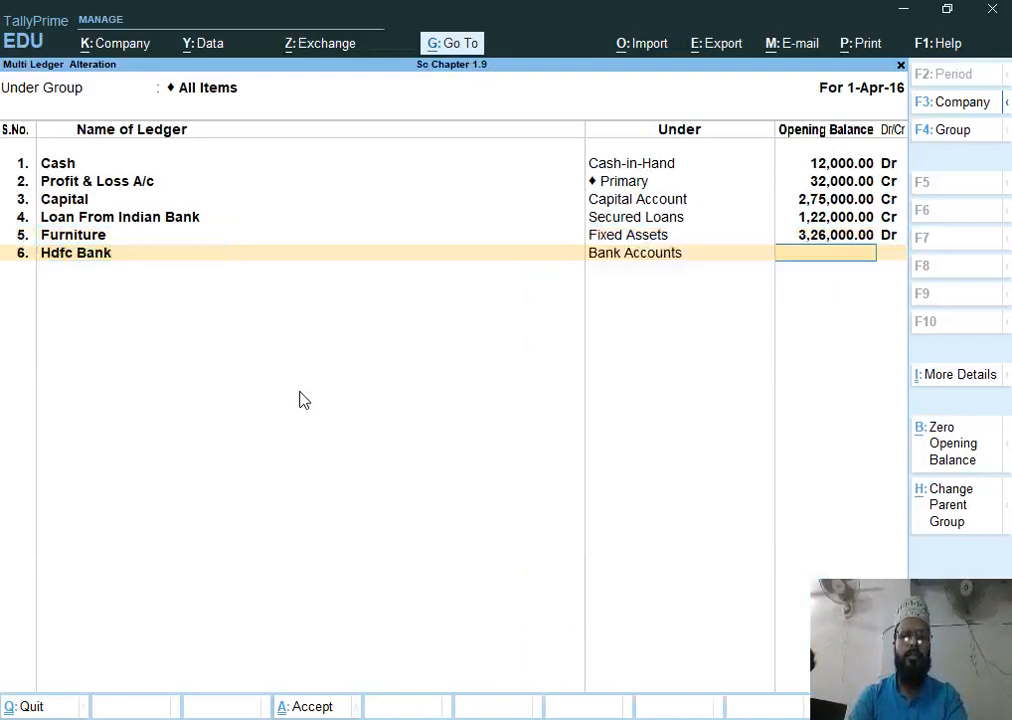
text(91)
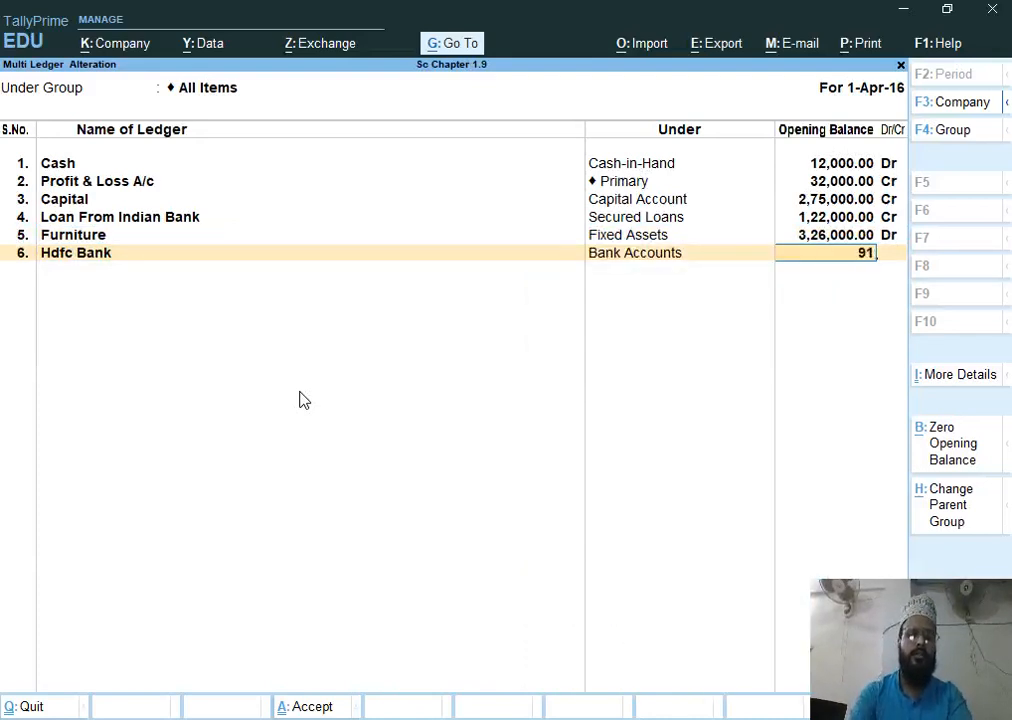
text(000)
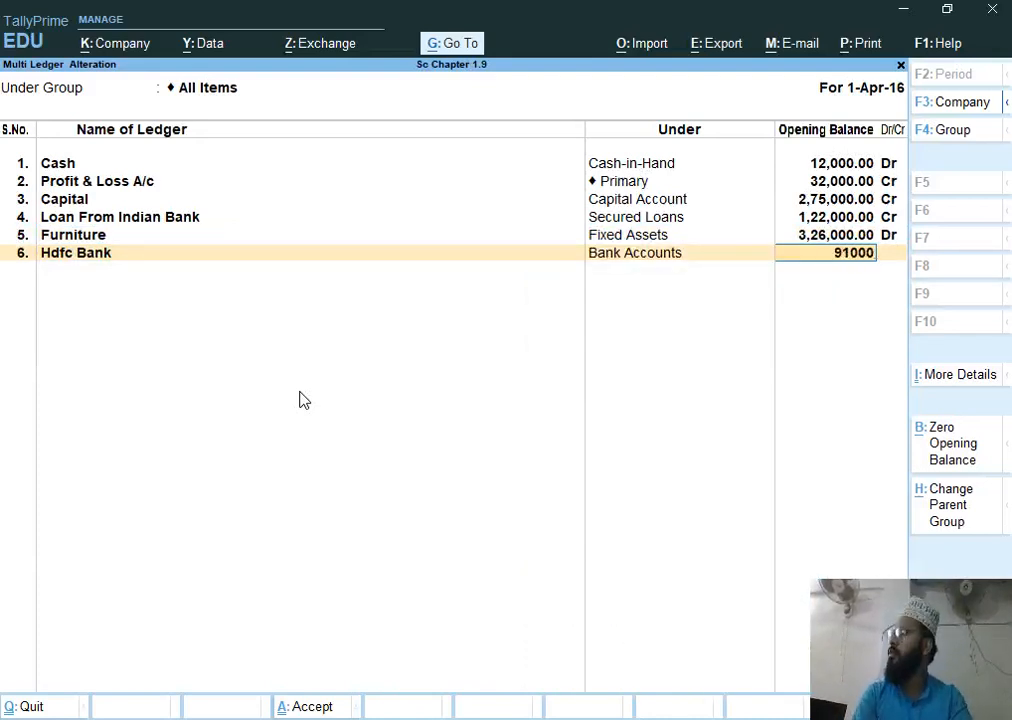
key(Return)
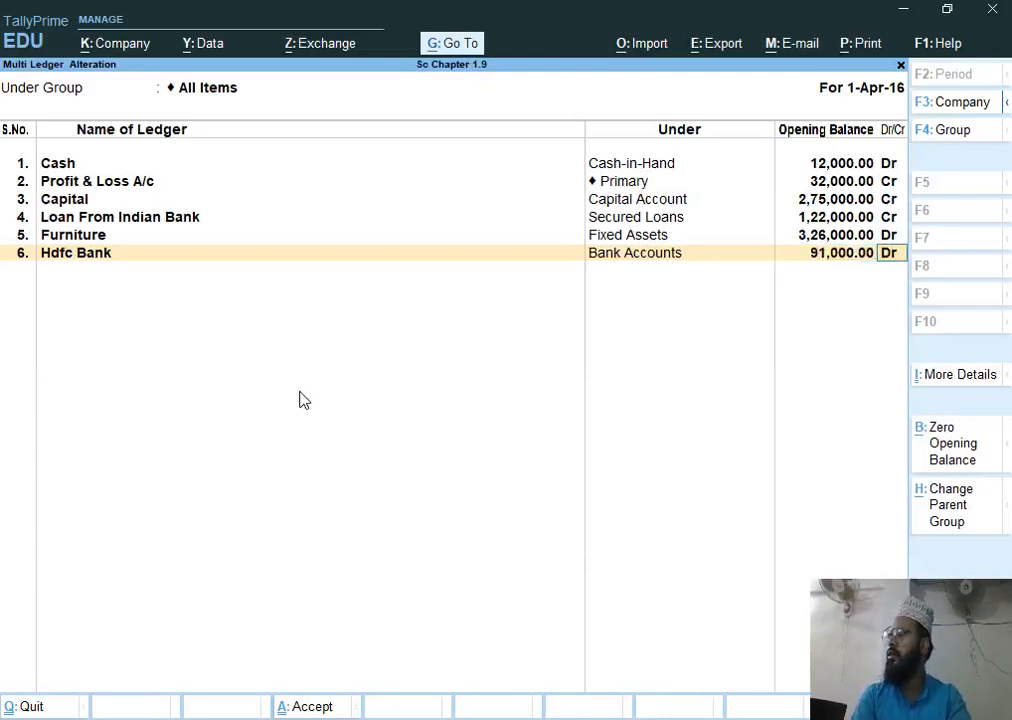
key(Return)
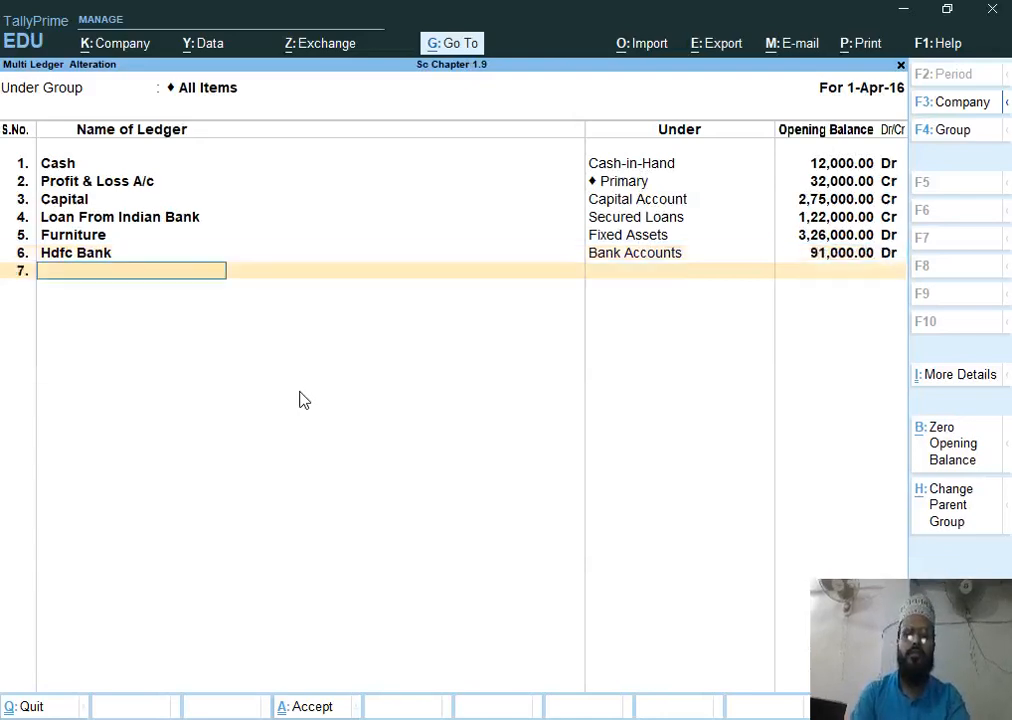
key(Return)
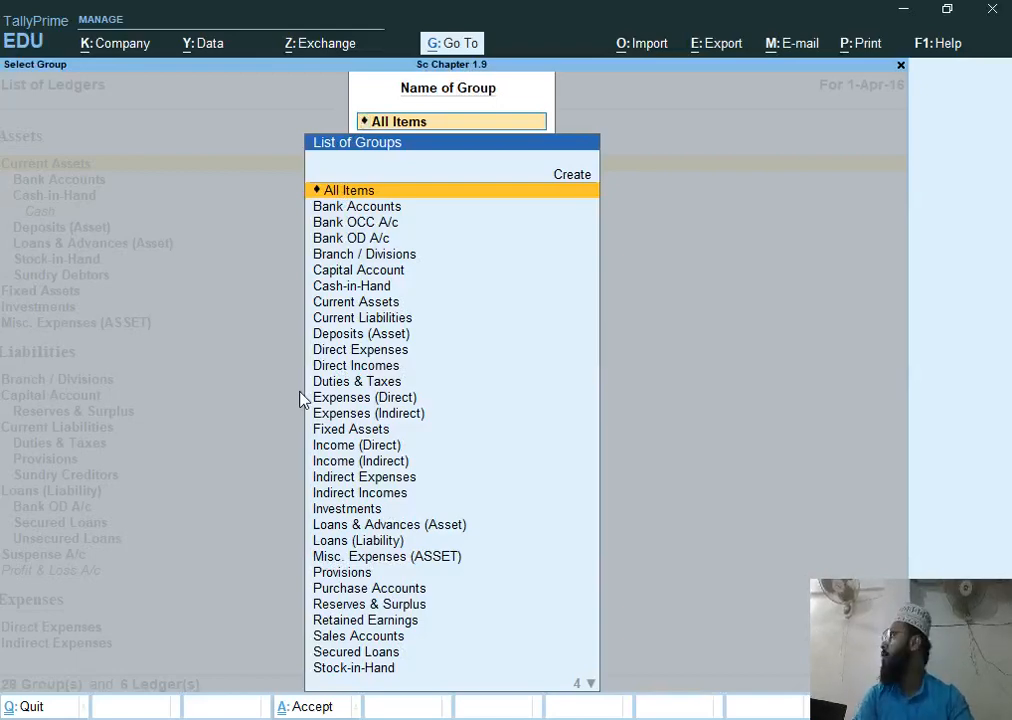
key(Return)
key(Escape)
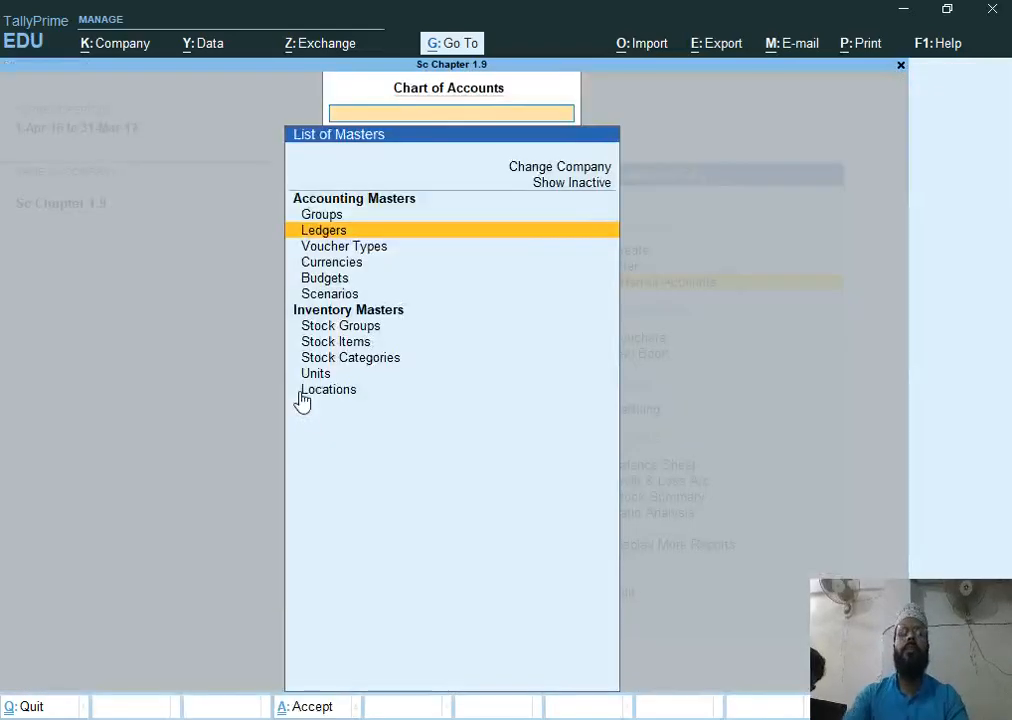
Consult the assignment document and open a new Purchase voucher from the Gateway of Tally
key(alt+Tab)
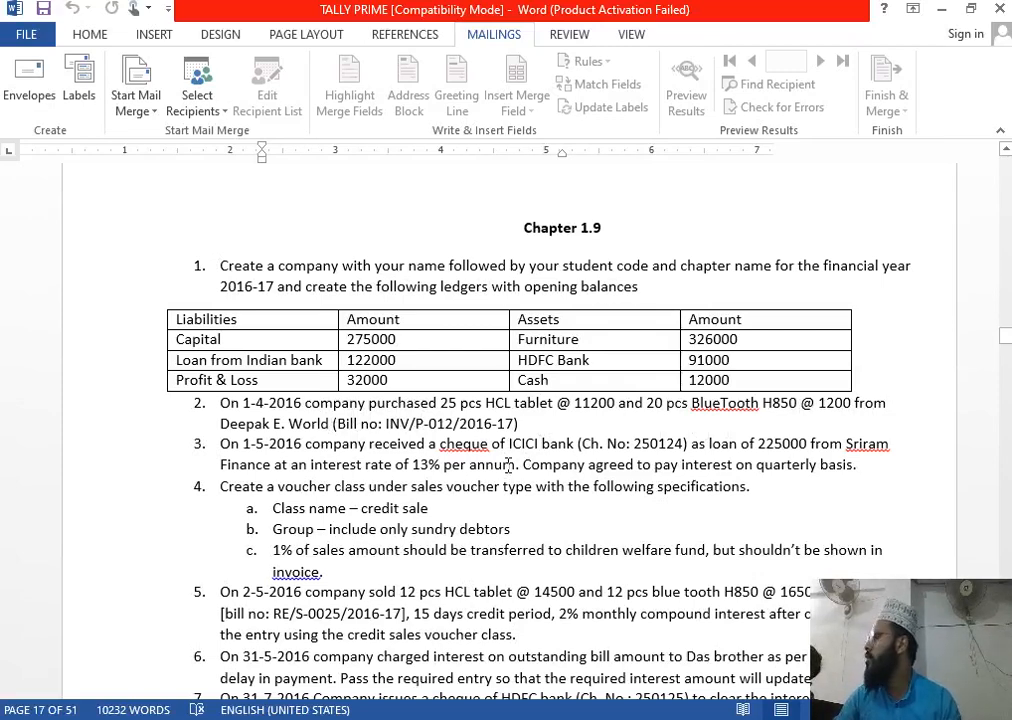
key(alt+Tab)
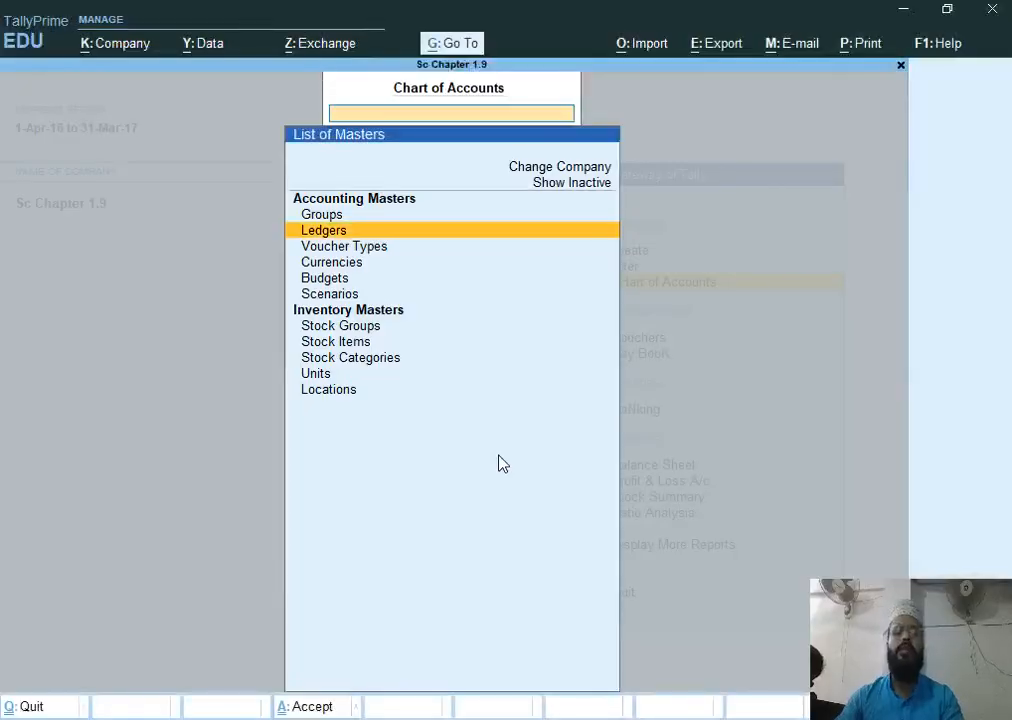
key(Escape)
key(Escape)
key(Escape)
key(n)
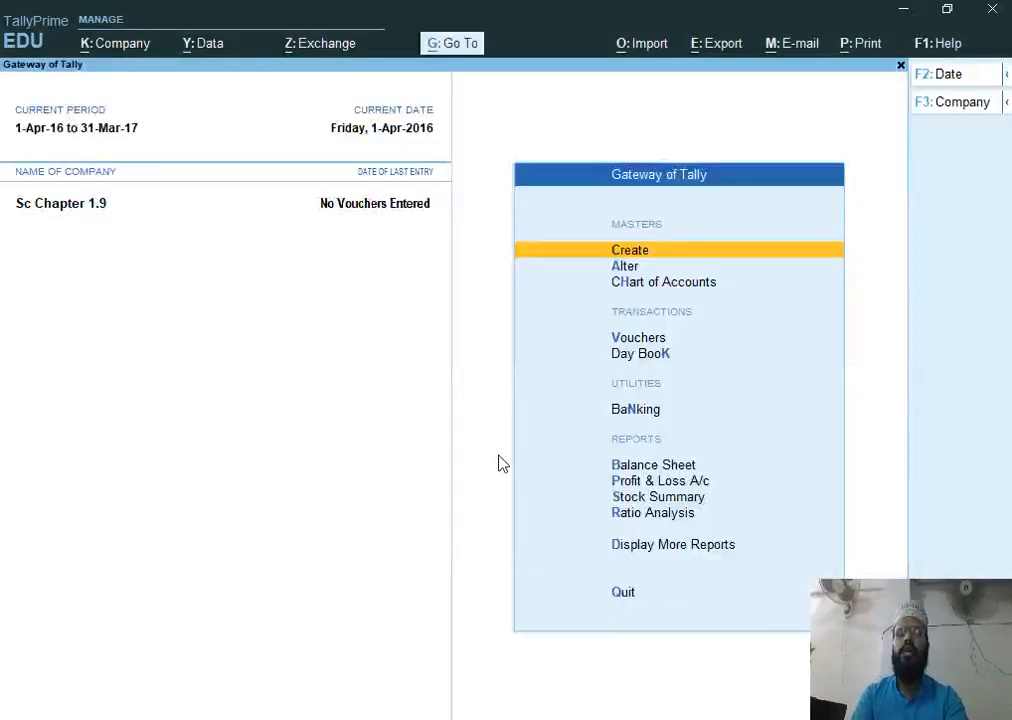
key(Down)
key(v)
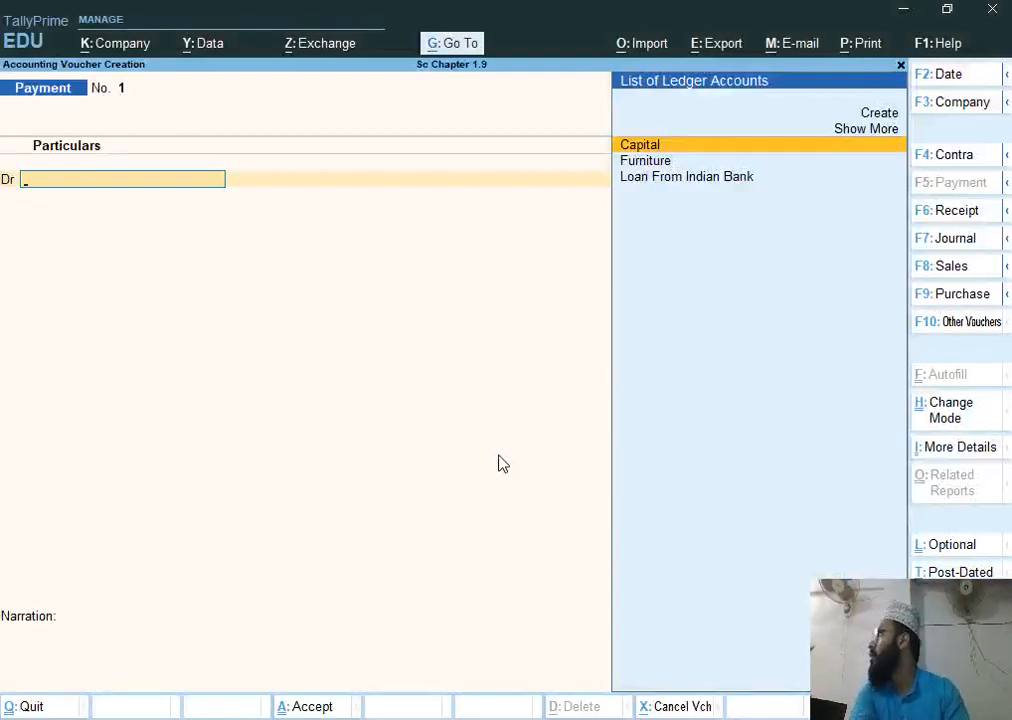
key(F9)
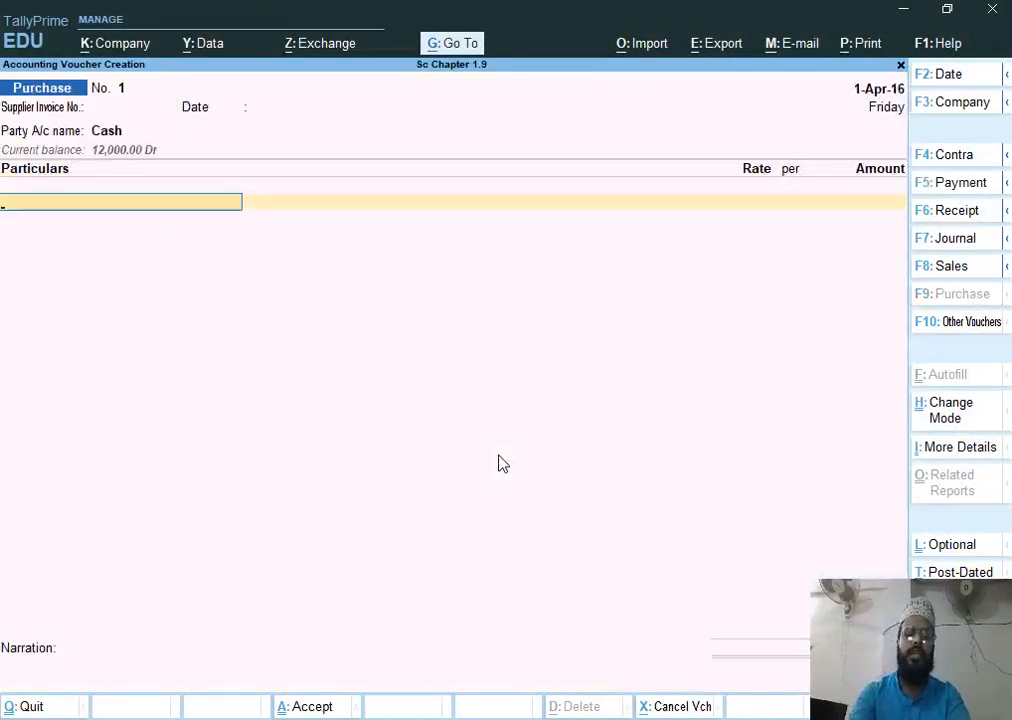
key(BackSpace)
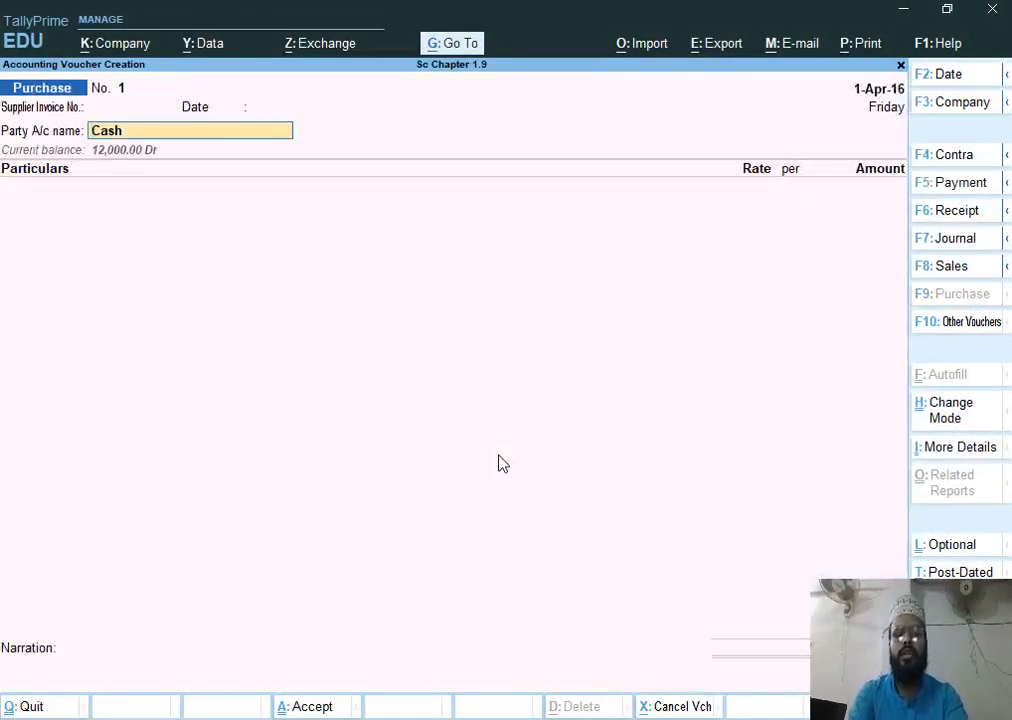
Set the purchase voucher date to 1-4-2016
key(F2)
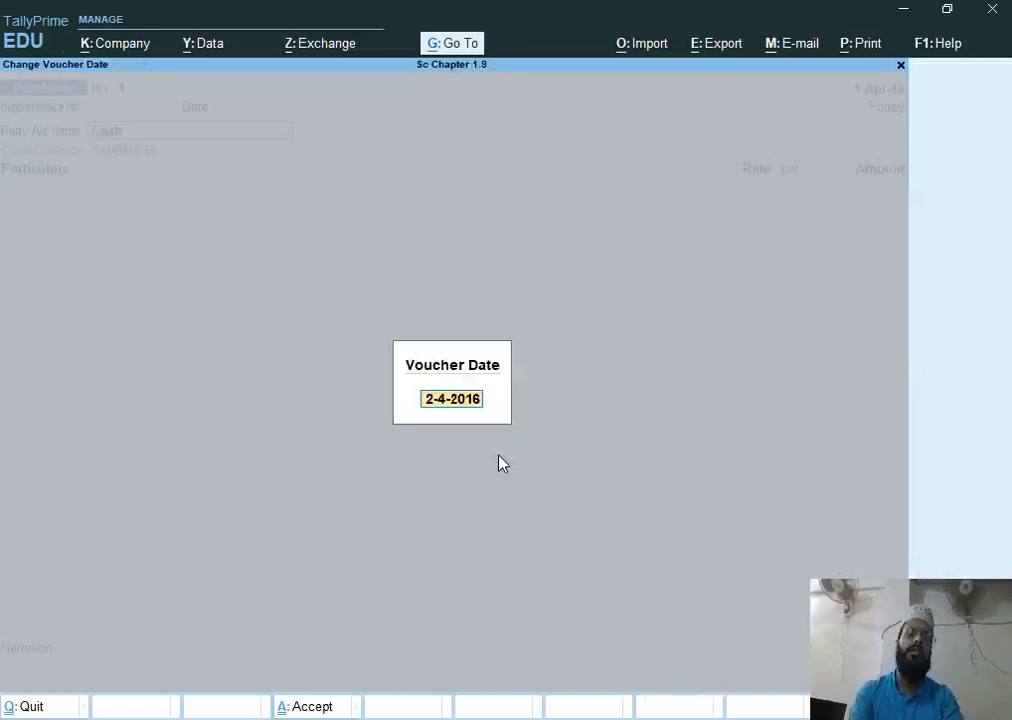
text(1-)
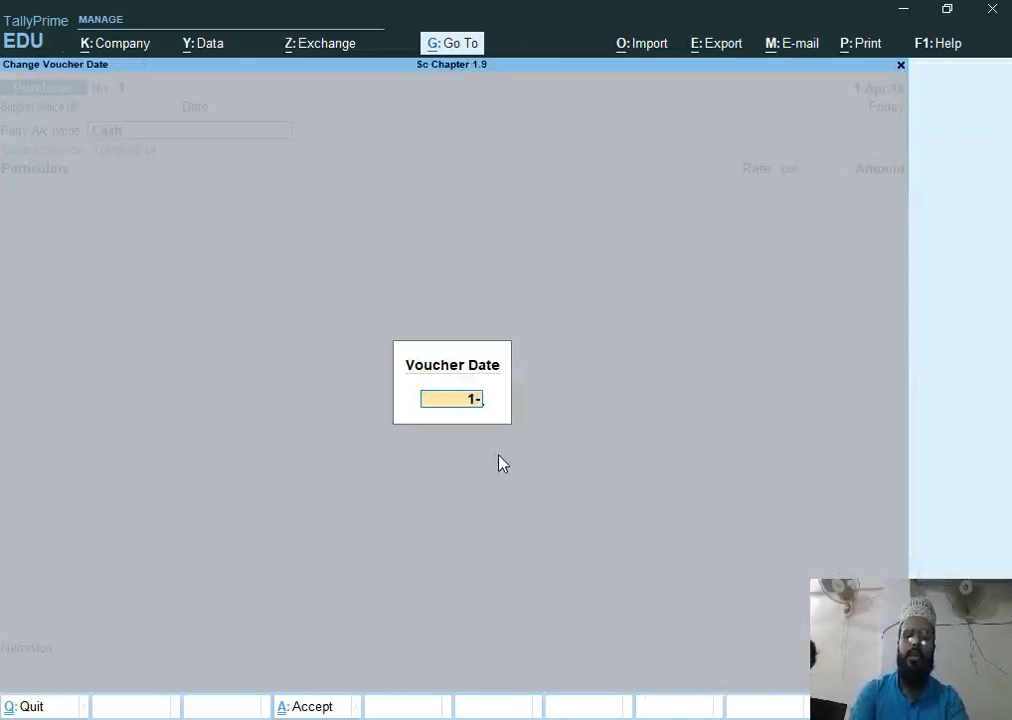
text(4)
key(Return)
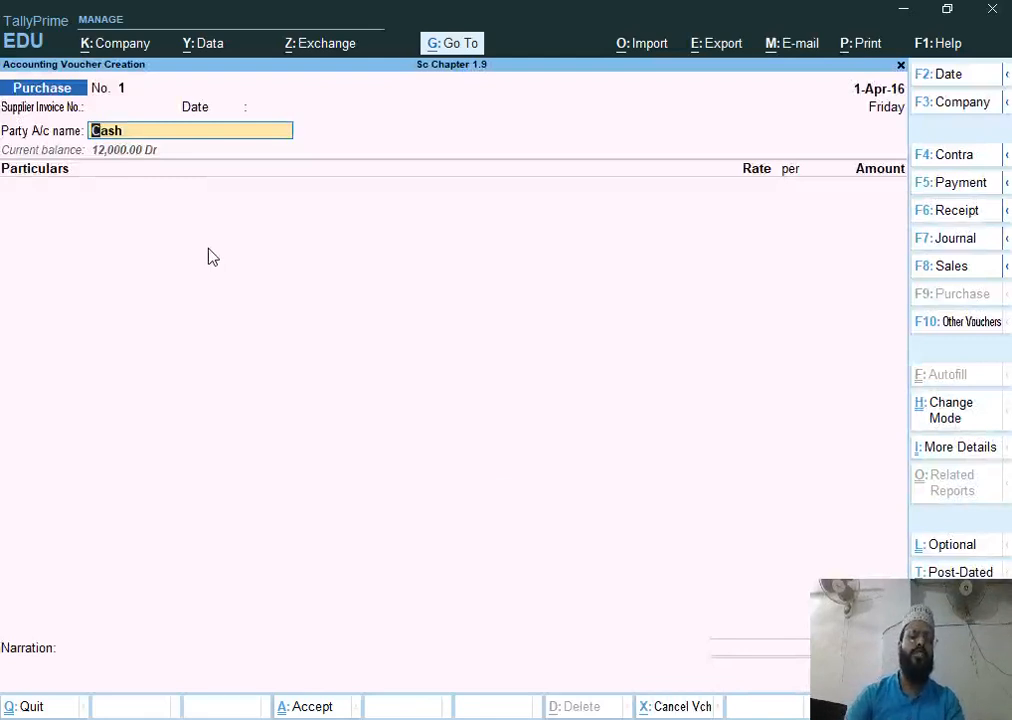
Switch the purchase voucher mode to Item Invoice
key(ctrl)
key(ctrl+h)
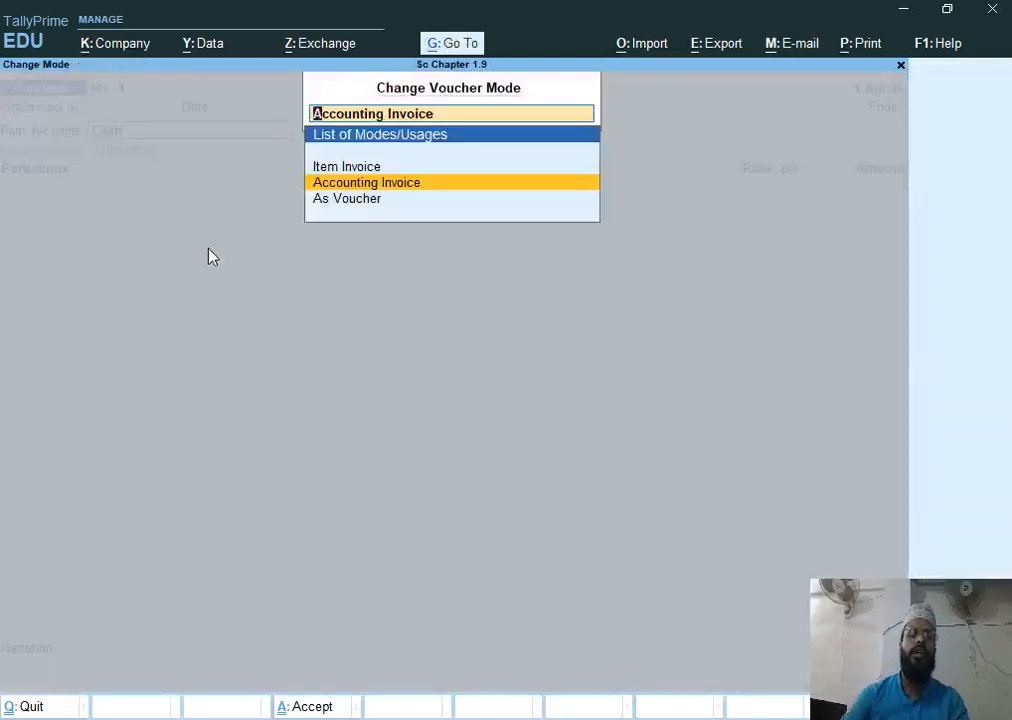
key(Up)
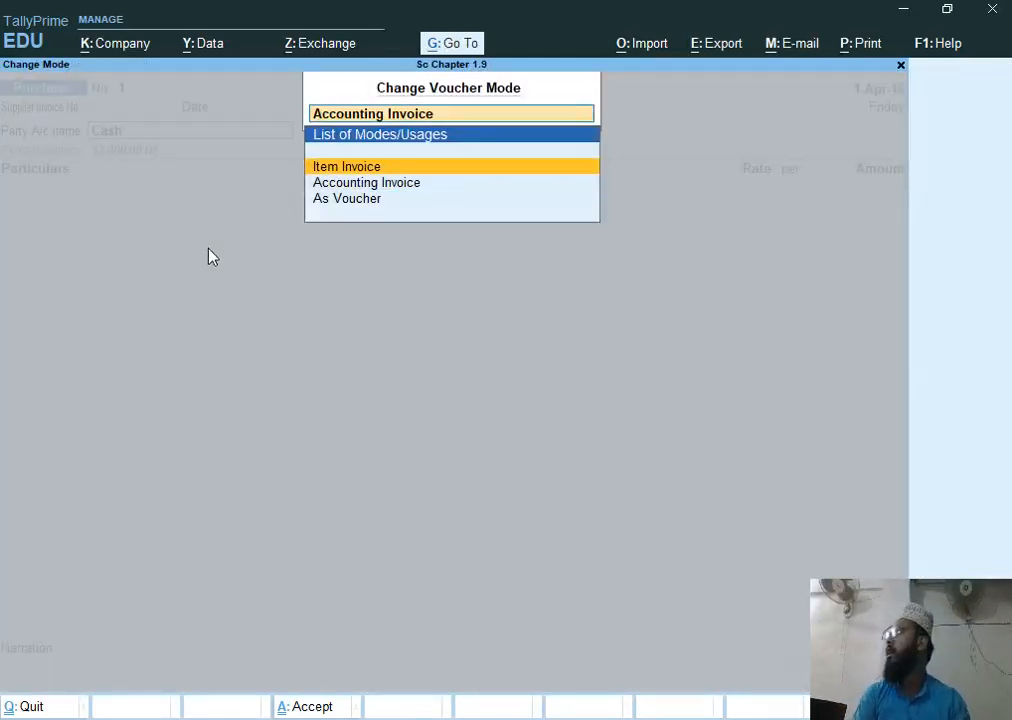
key(Return)
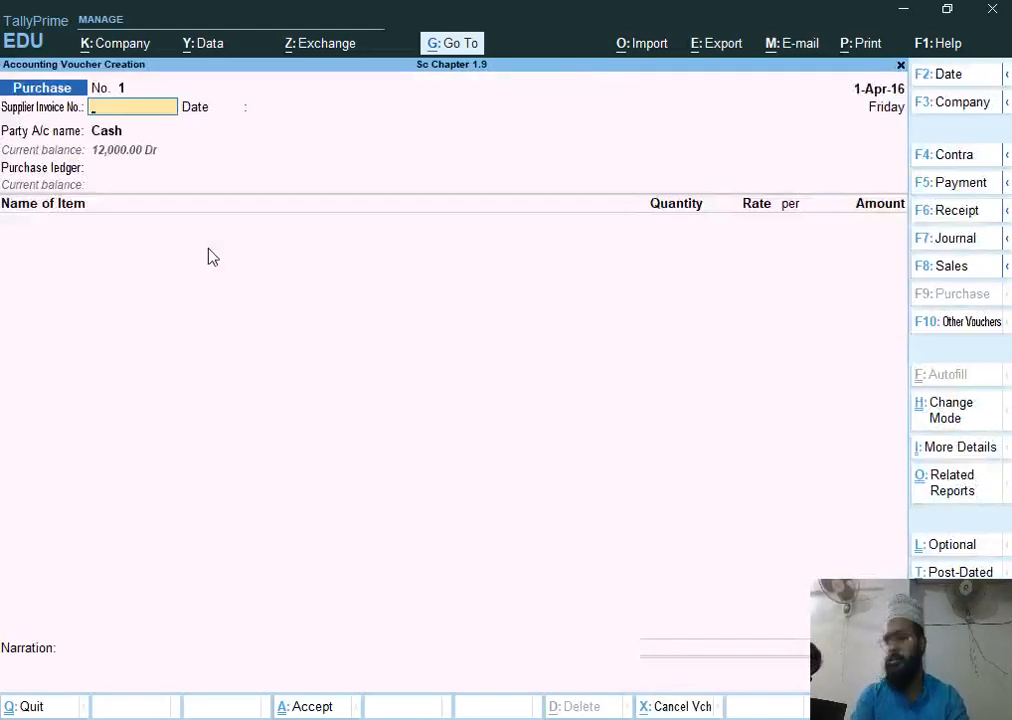
Enter supplier invoice number inv/p-012 and keep the invoice date 1-Apr-16
text(inv/p-012)
key(Return)
key(Return)
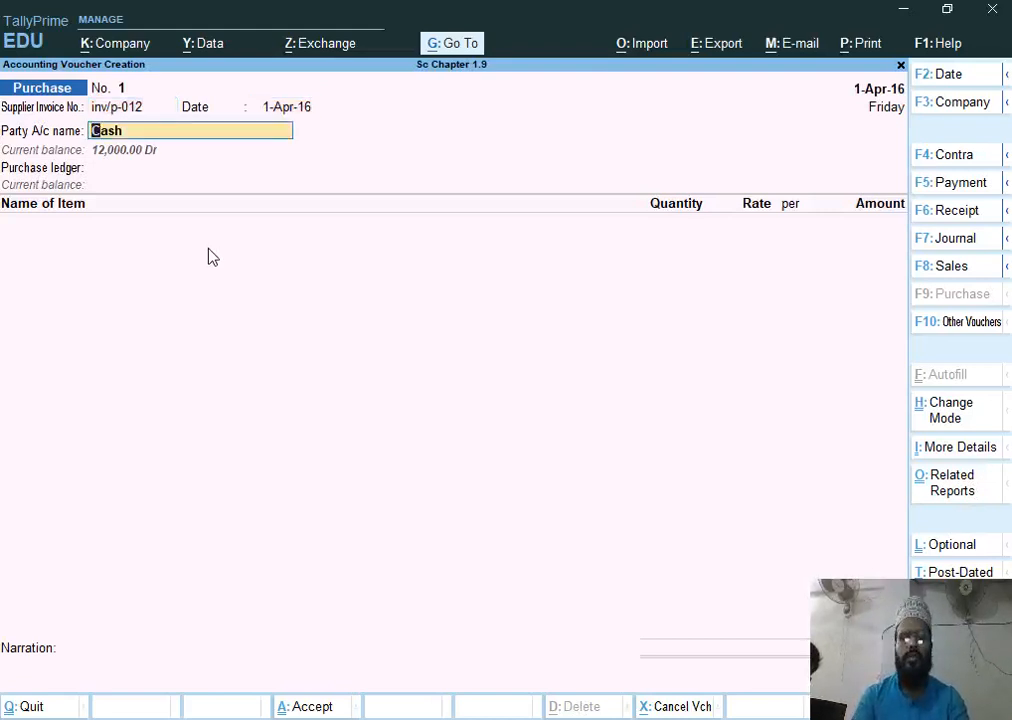
Create the party ledger Deepak E World under Sundry Creditors and accept it as the supplier
key(alt+c)
text(Deepak)
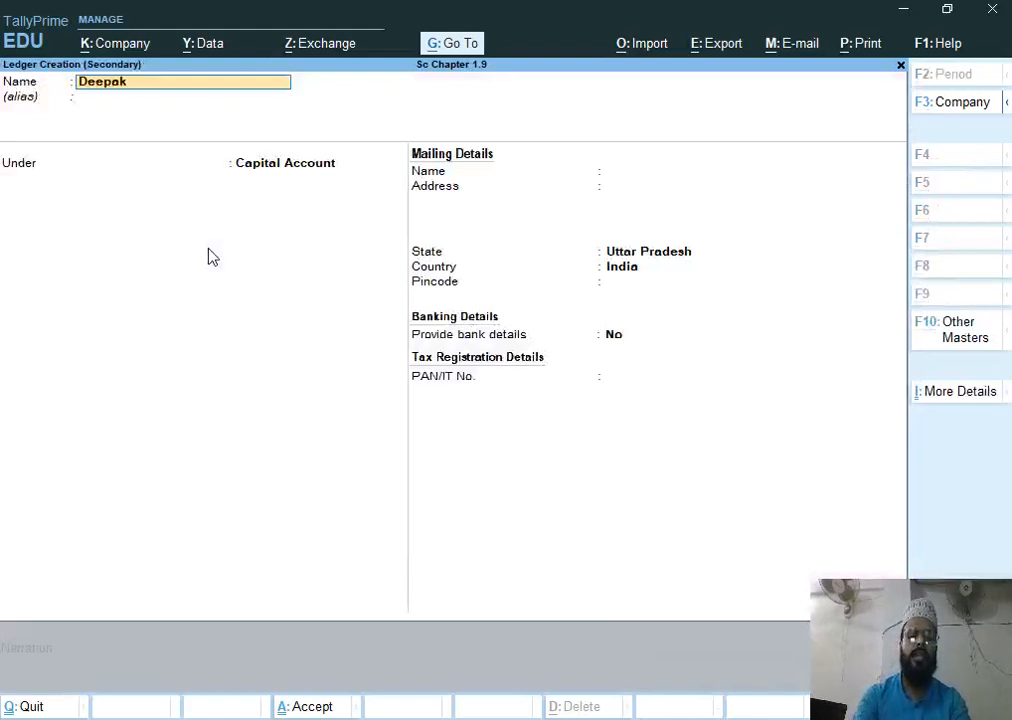
text( E world)
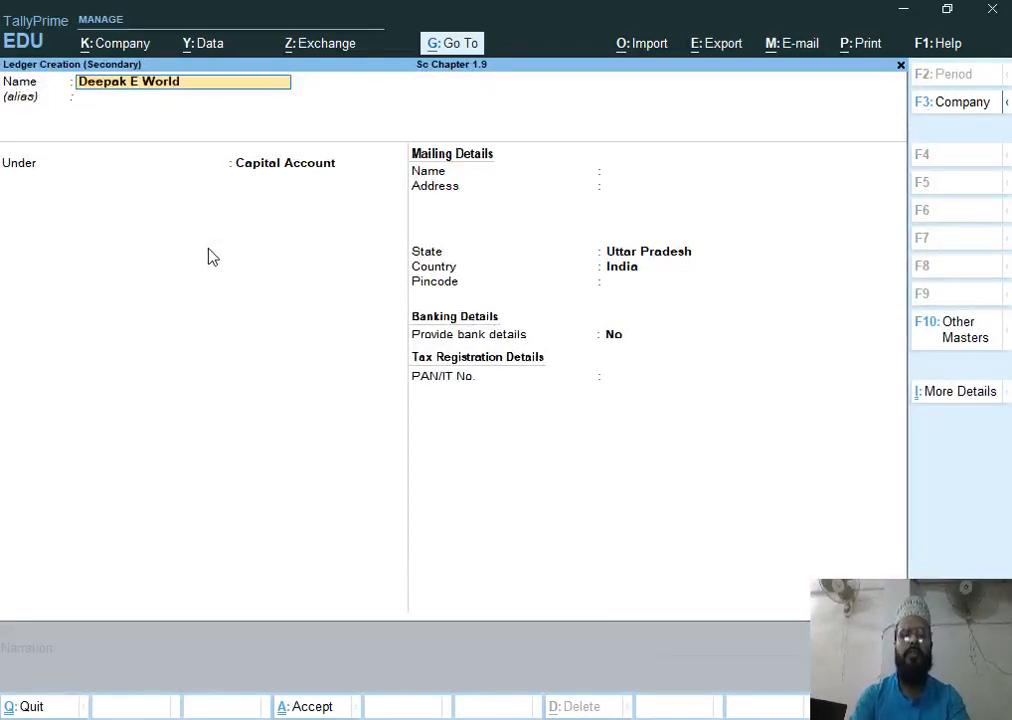
key(Return)
key(Return)
text(S)
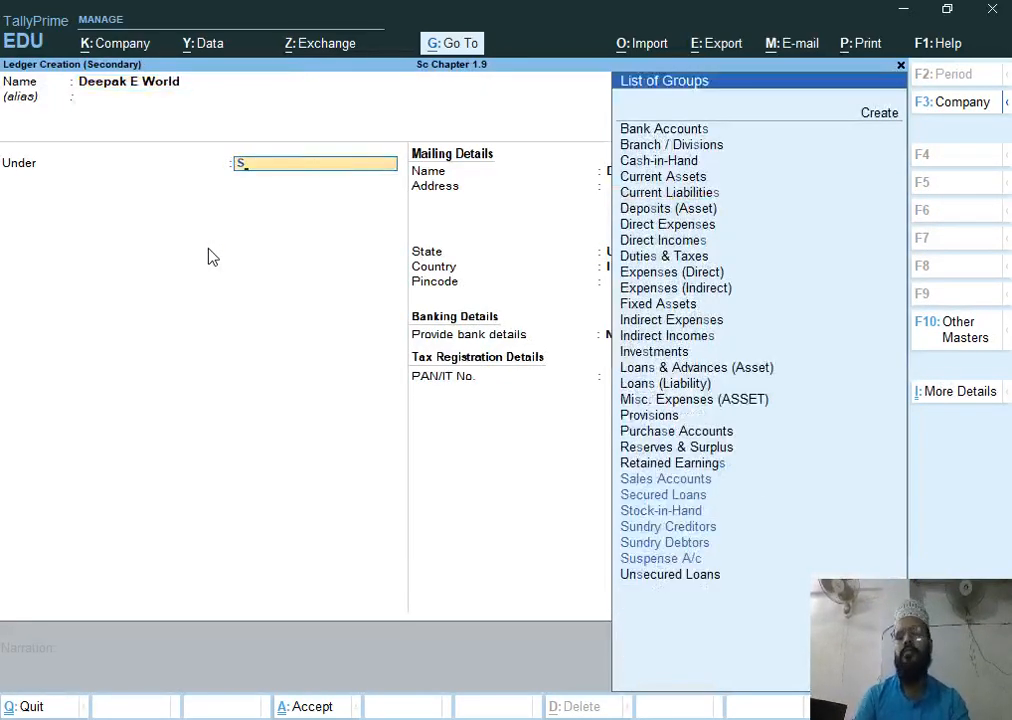
key(Down)
key(Down)
key(Down)
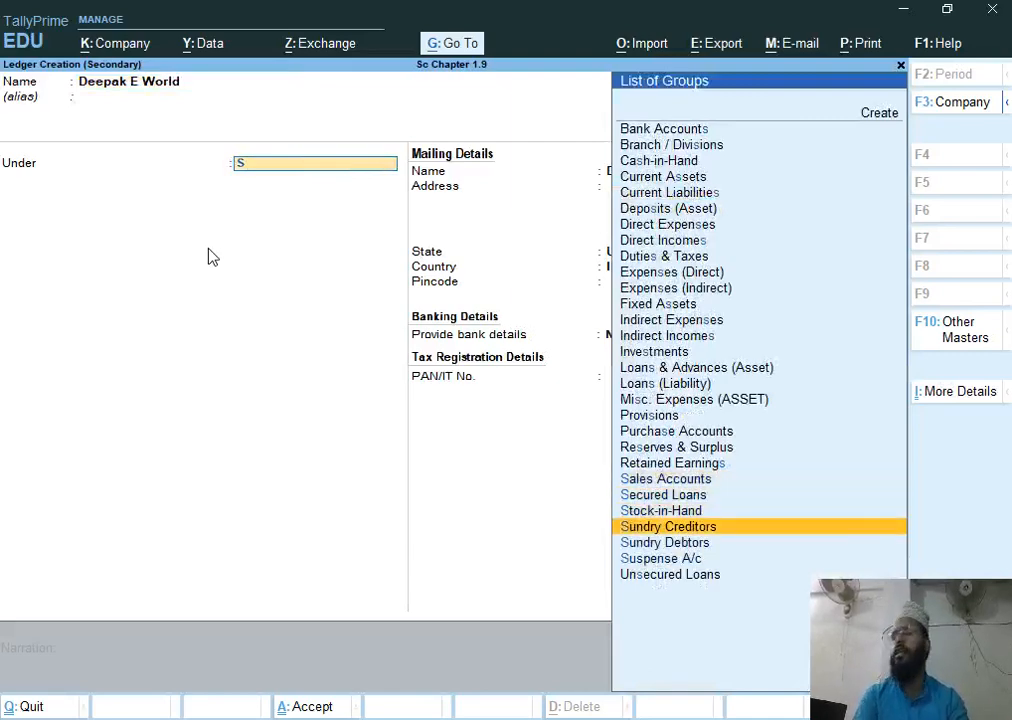
key(Return)
key(Return)
key(Return)
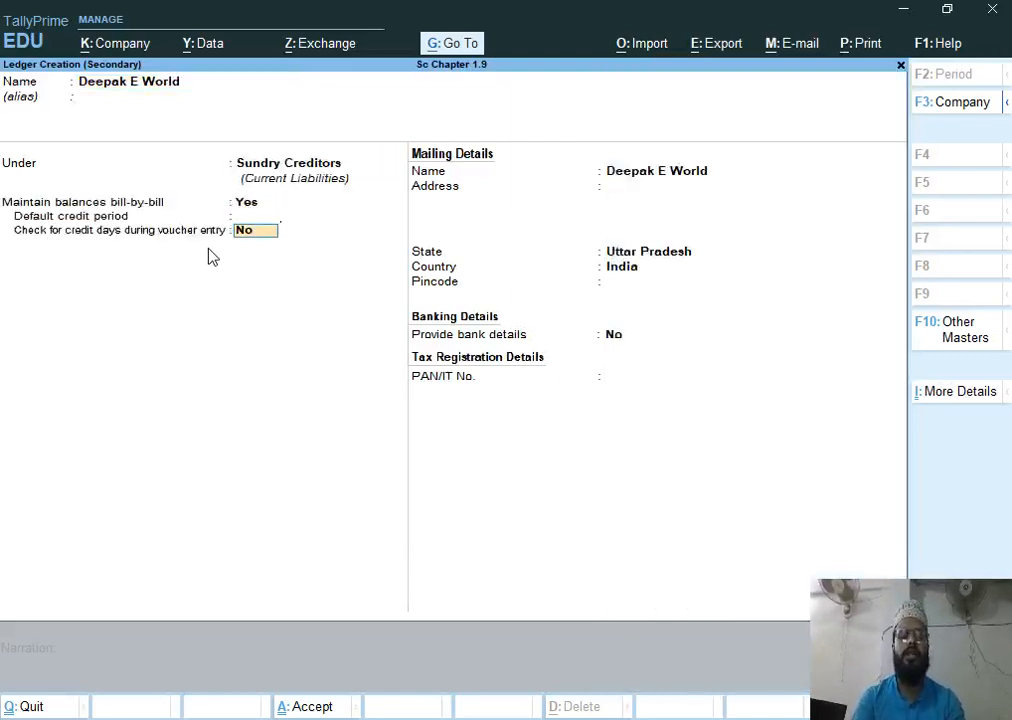
key(ctrl+a)
key(ctrl+a)
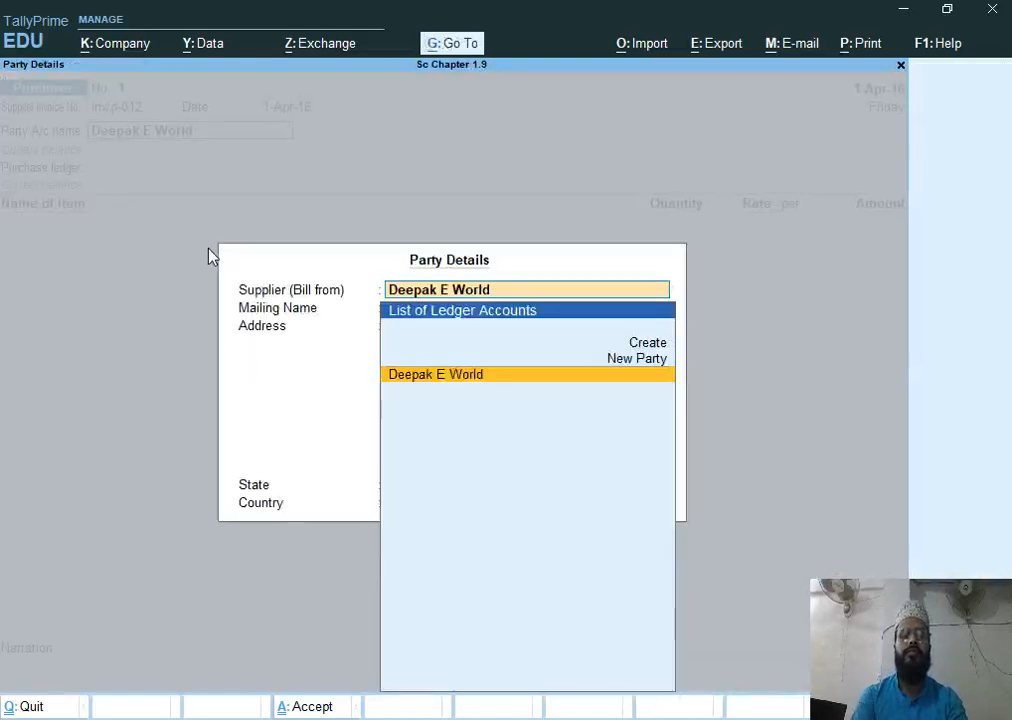
key(ctrl+a)
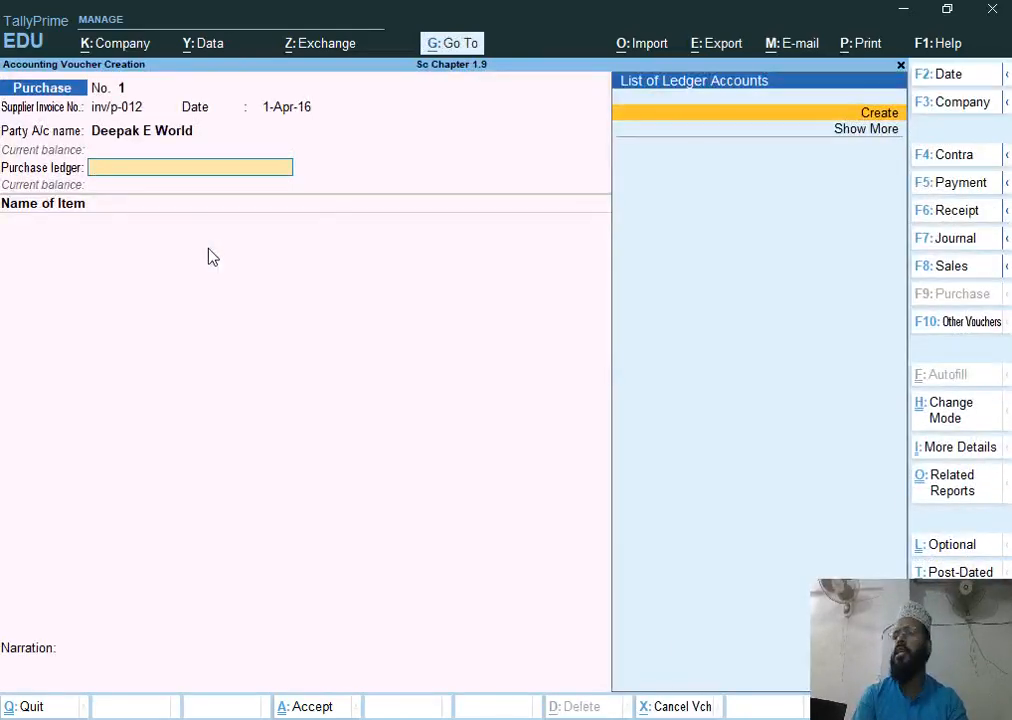
Create a Purchase ledger under Purchase Accounts and set it as the voucher's purchase ledger
key(alt+c)
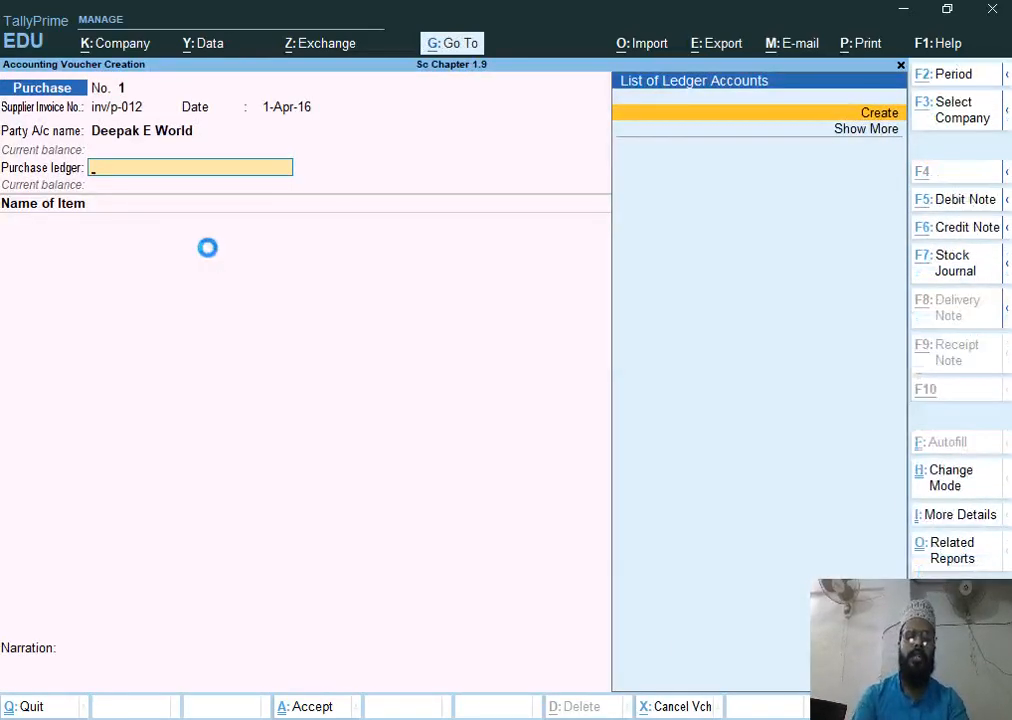
text(Purchase)
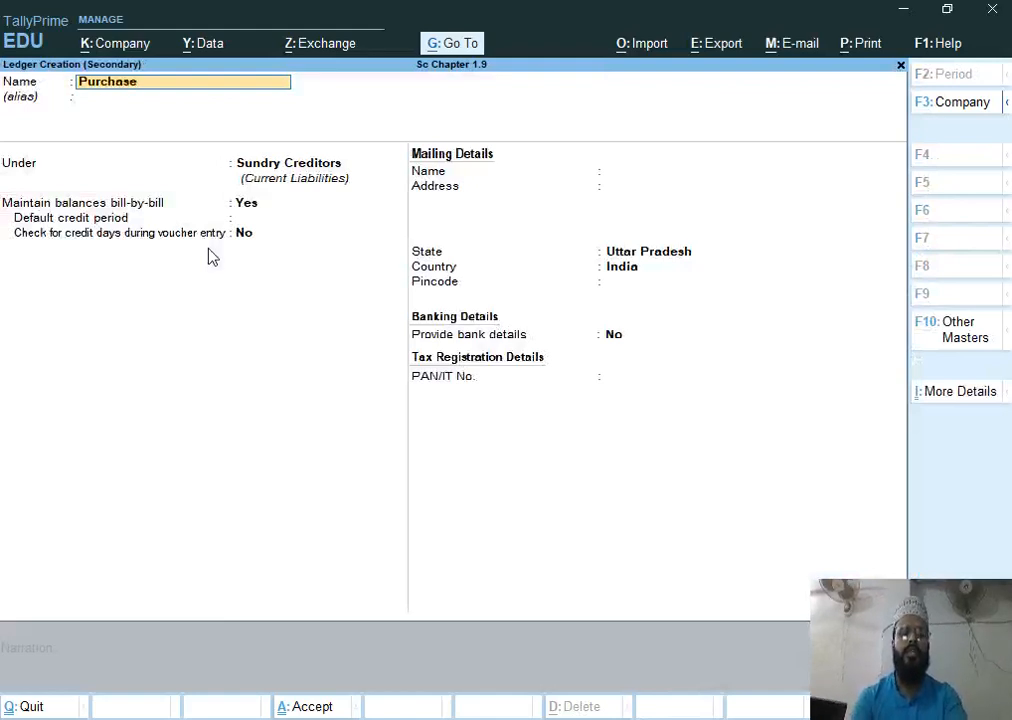
key(Return)
text(P)
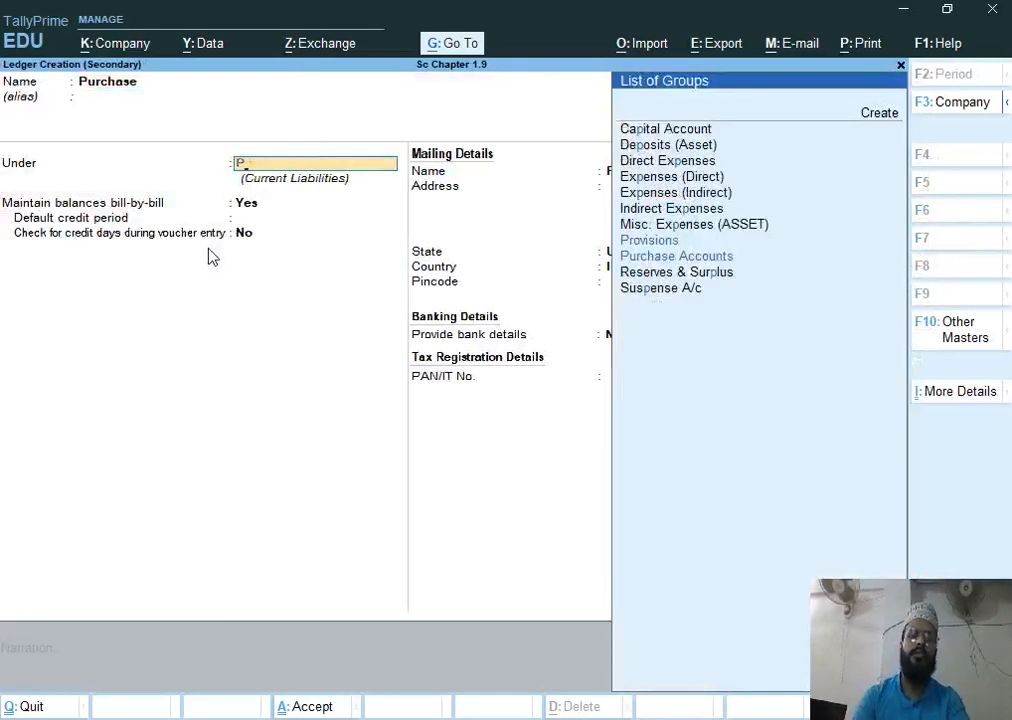
text(u)
key(Return)
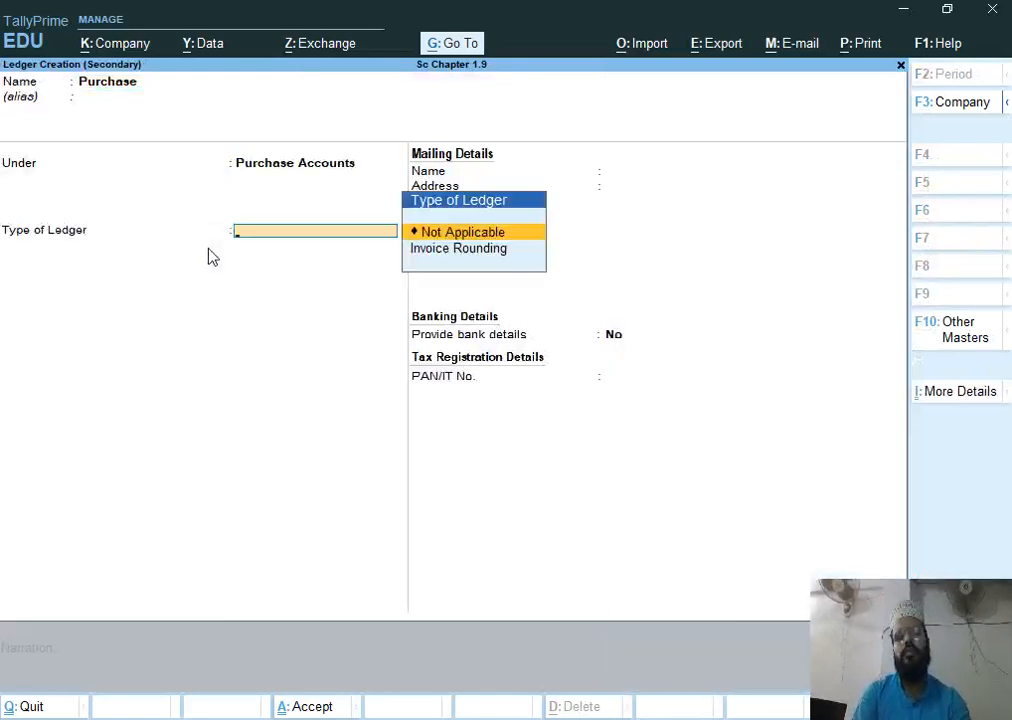
key(ctrl+a)
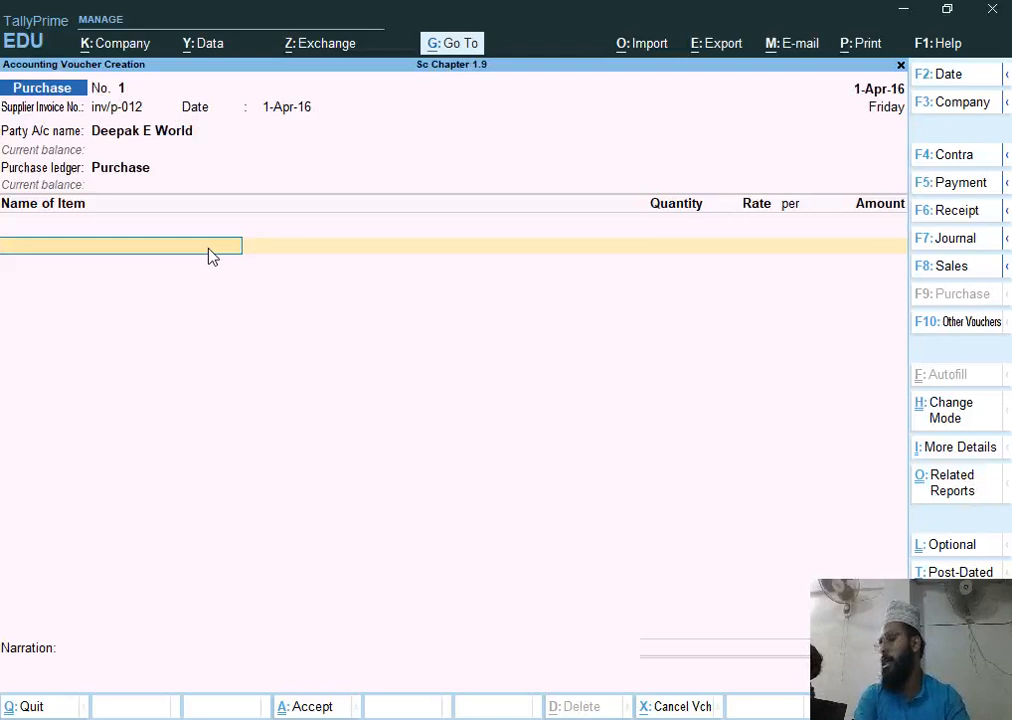
Create the stock item Hcl Tablet under Primary with a new unit pcs and add it to the voucher
key(alt+c)
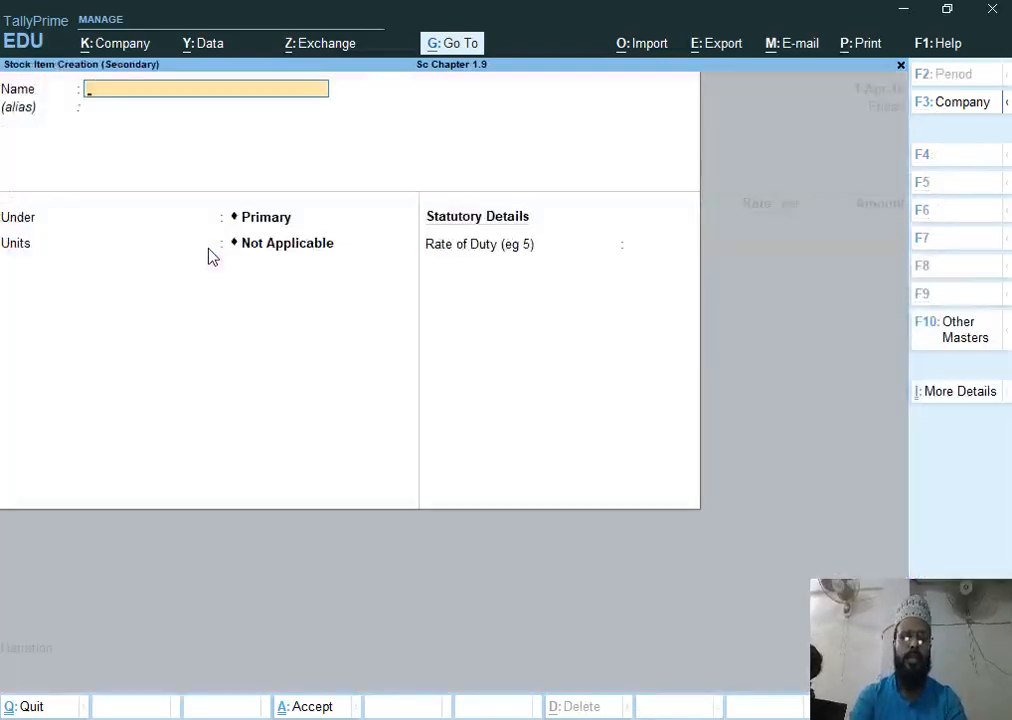
text(Hcl Tabl)
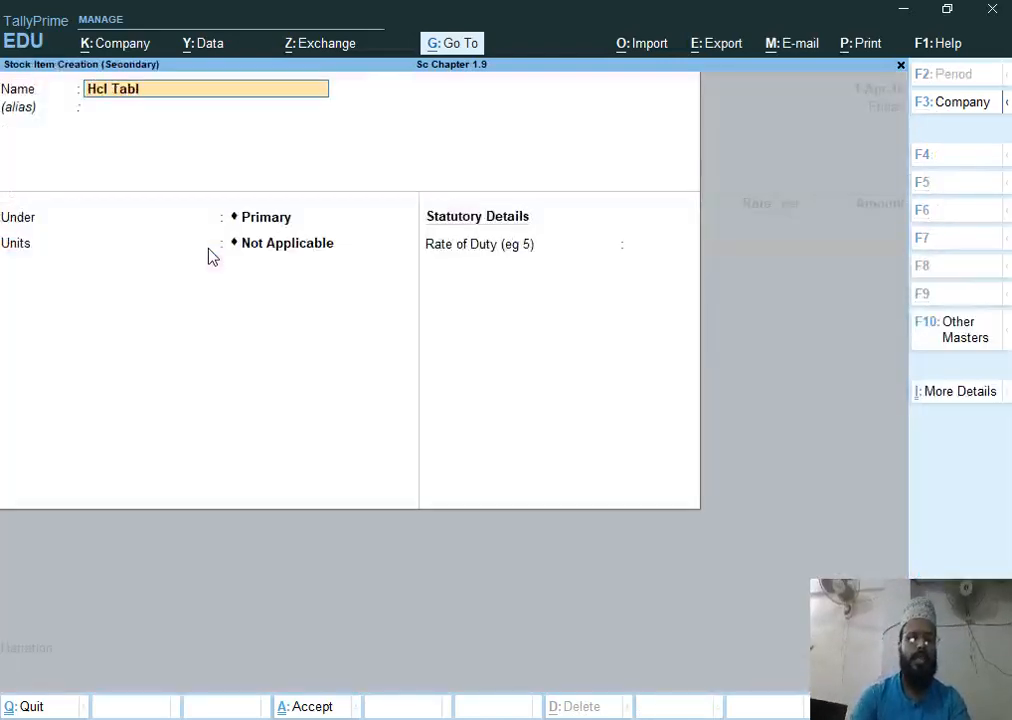
text(et)
key(Return)
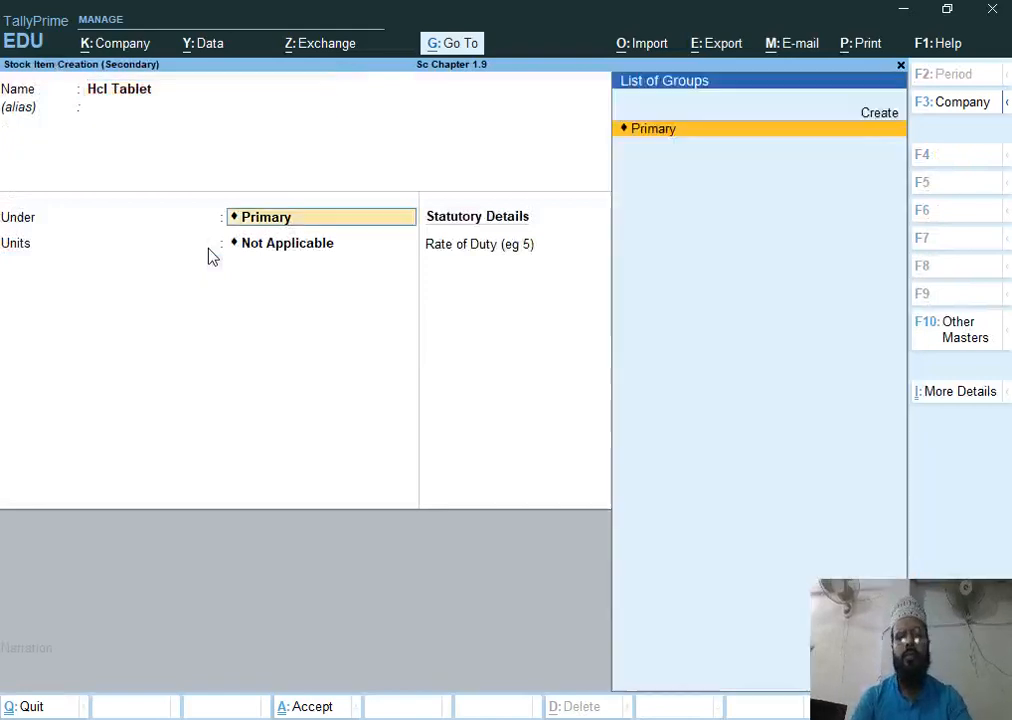
key(Return)
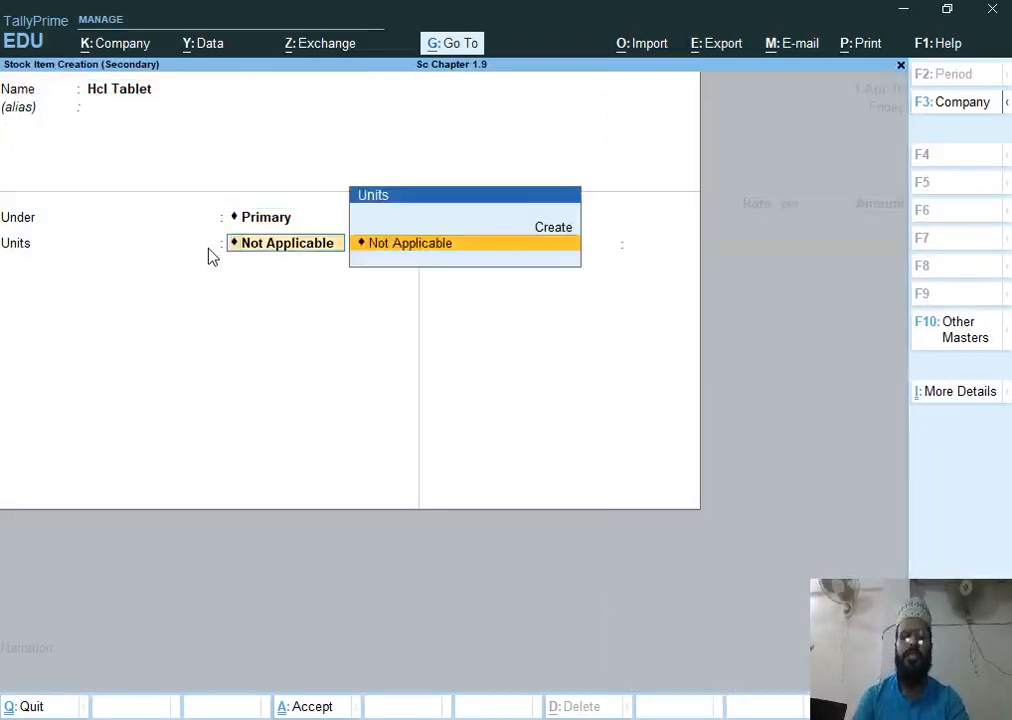
key(alt+c)
text(pcs)
key(Return)
key(Return)
key(Return)
key(Return)
key(Return)
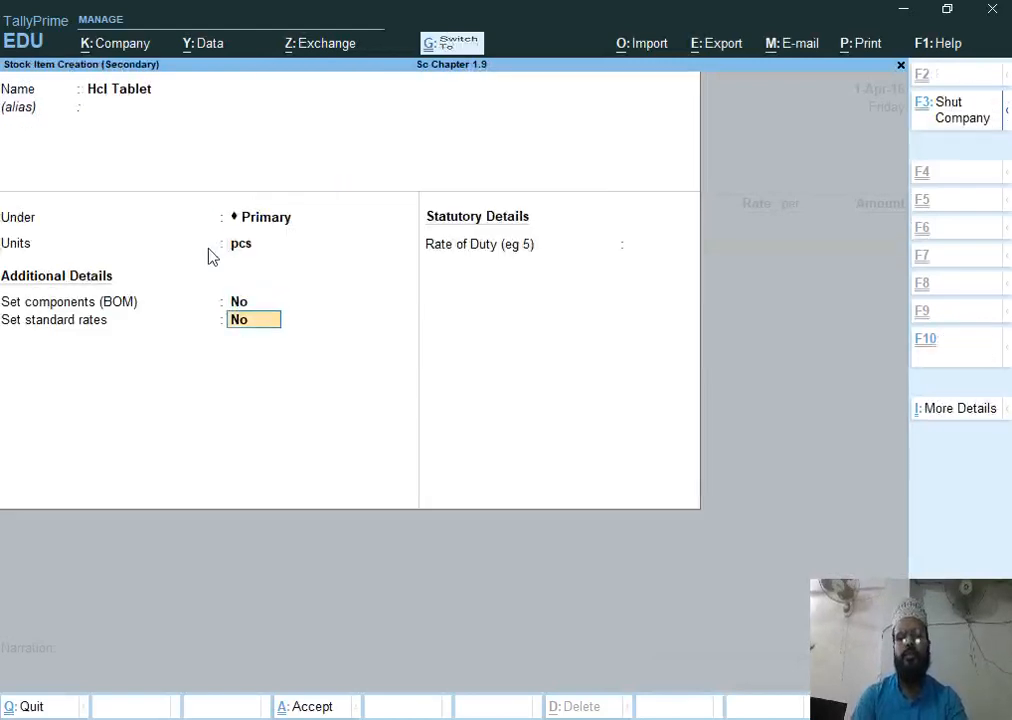
key(ctrl+a)
key(Return)
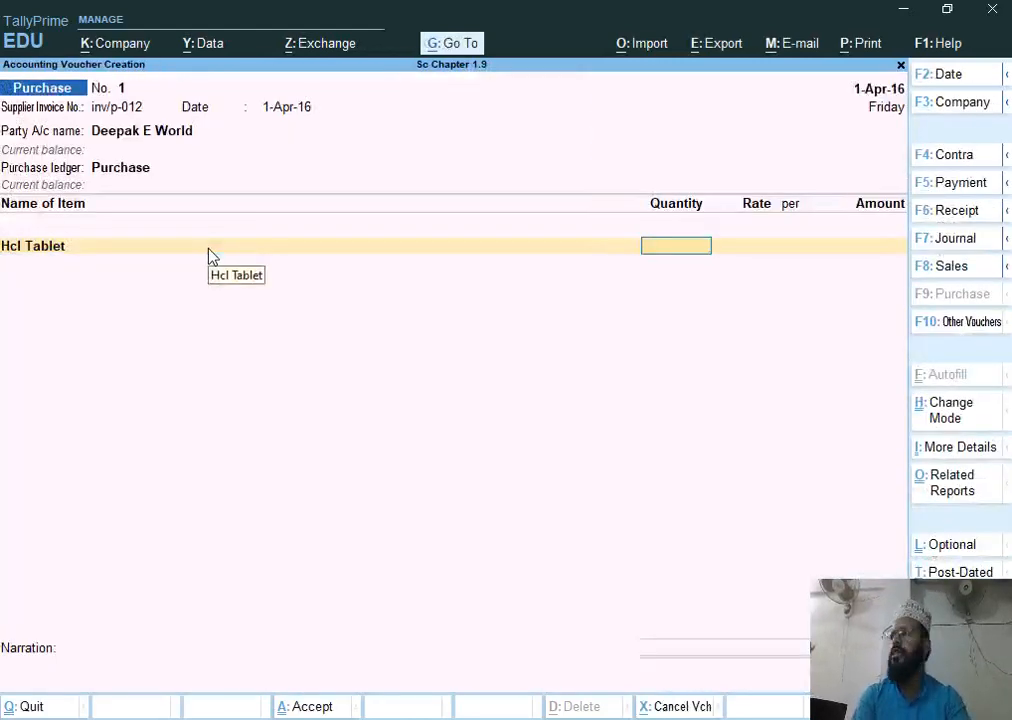
Enter 25 pcs of Hcl Tablet at a rate of 11200
text(25)
key(Return)
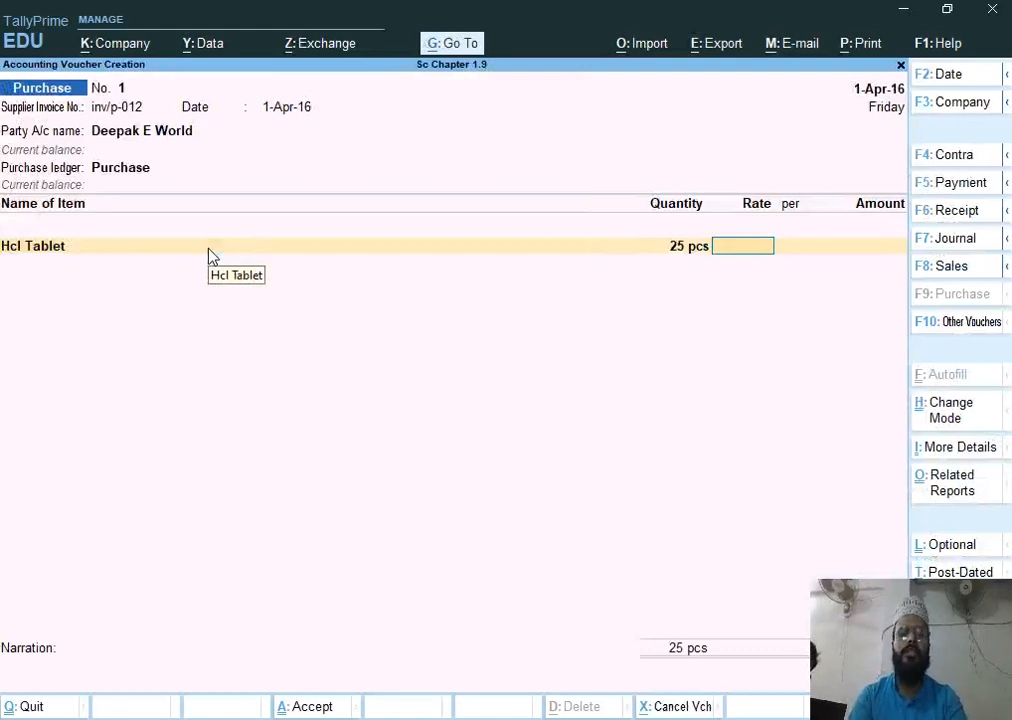
text(11200)
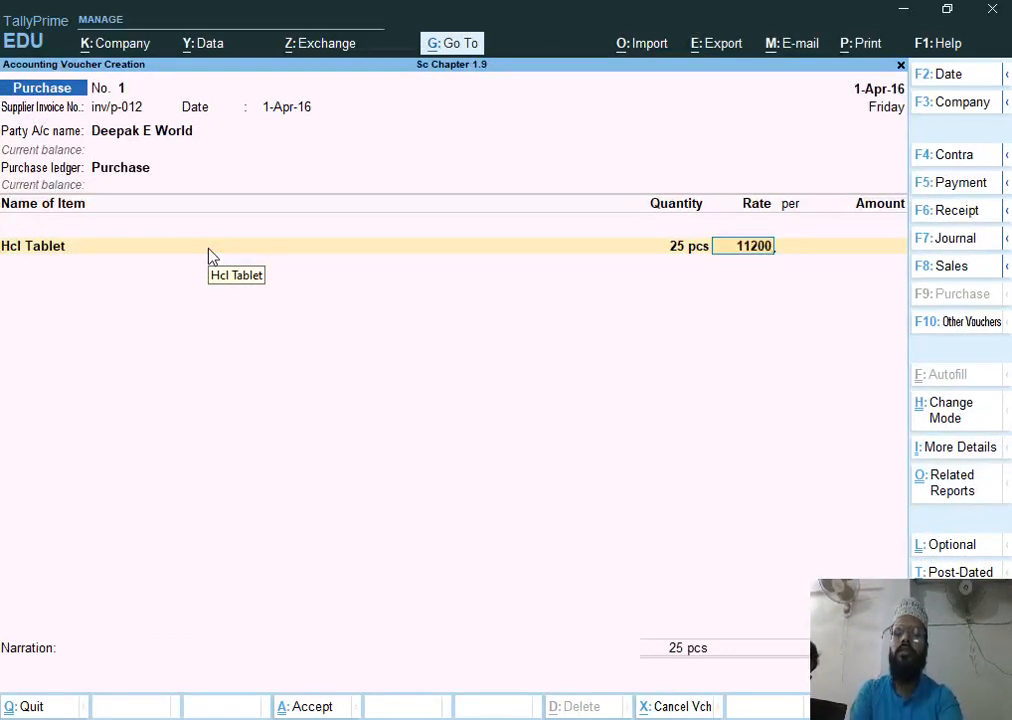
key(Return)
key(Return)
key(Return)
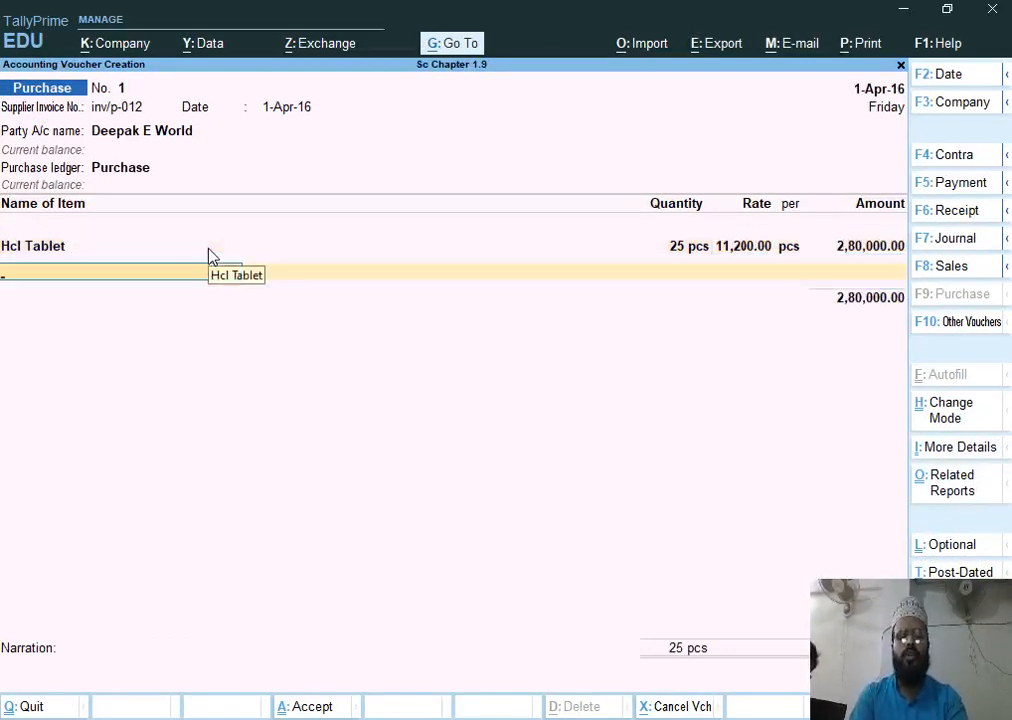
Create the stock item Bluetooth H850 under Primary with unit pcs and add it as the second line
key(alt+c)
text(Blu)
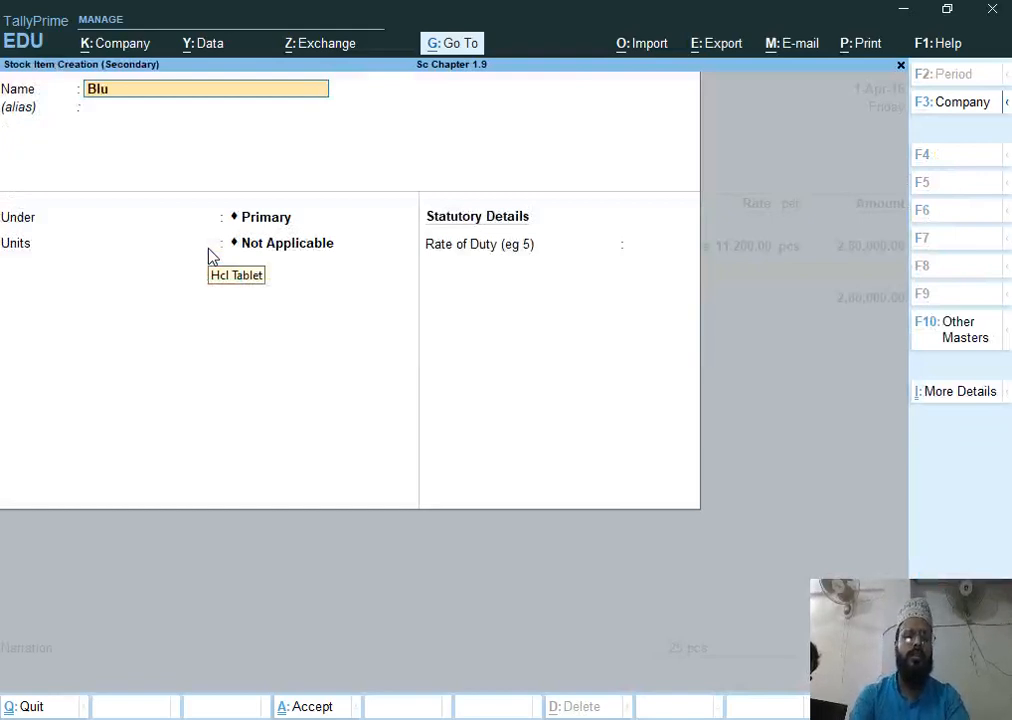
text(etooth)
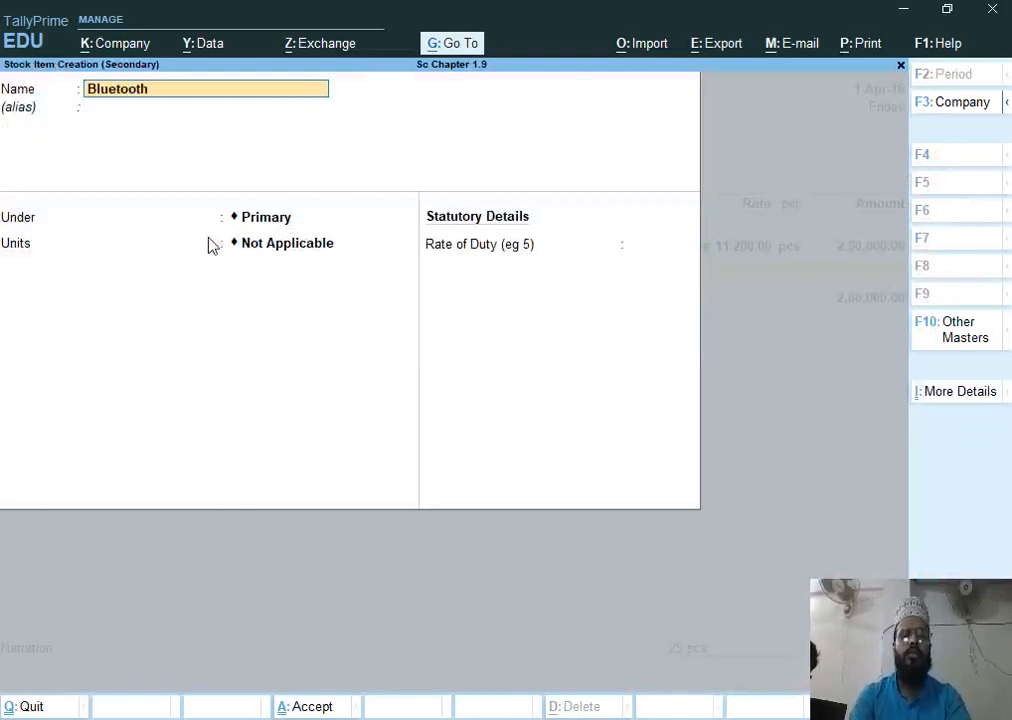
text( H850)
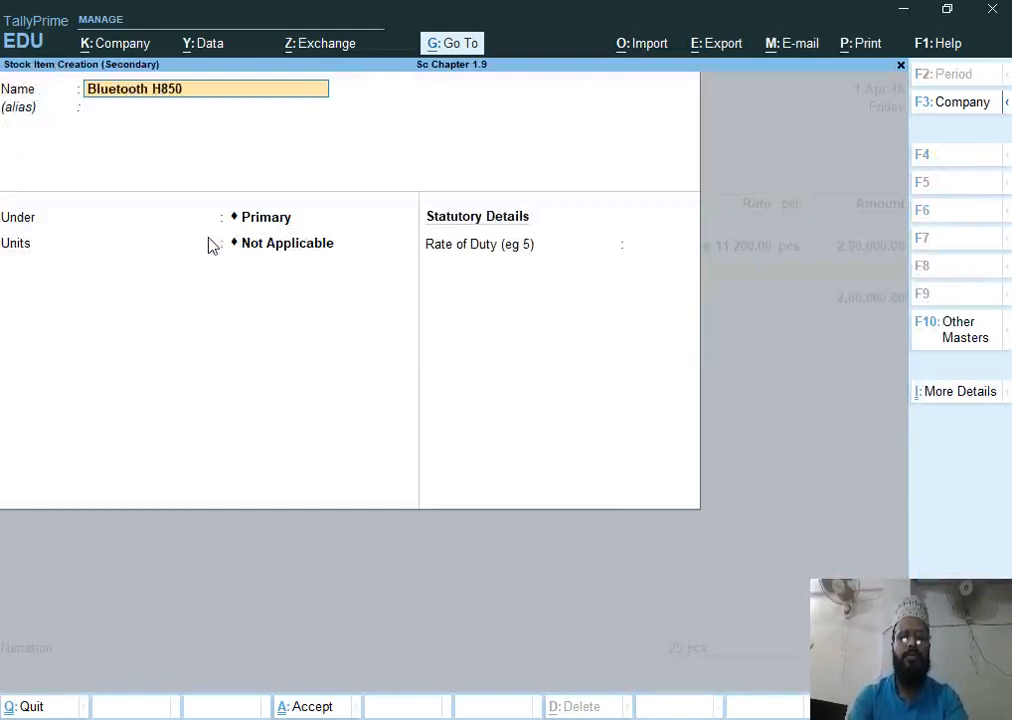
key(Return)
key(Return)
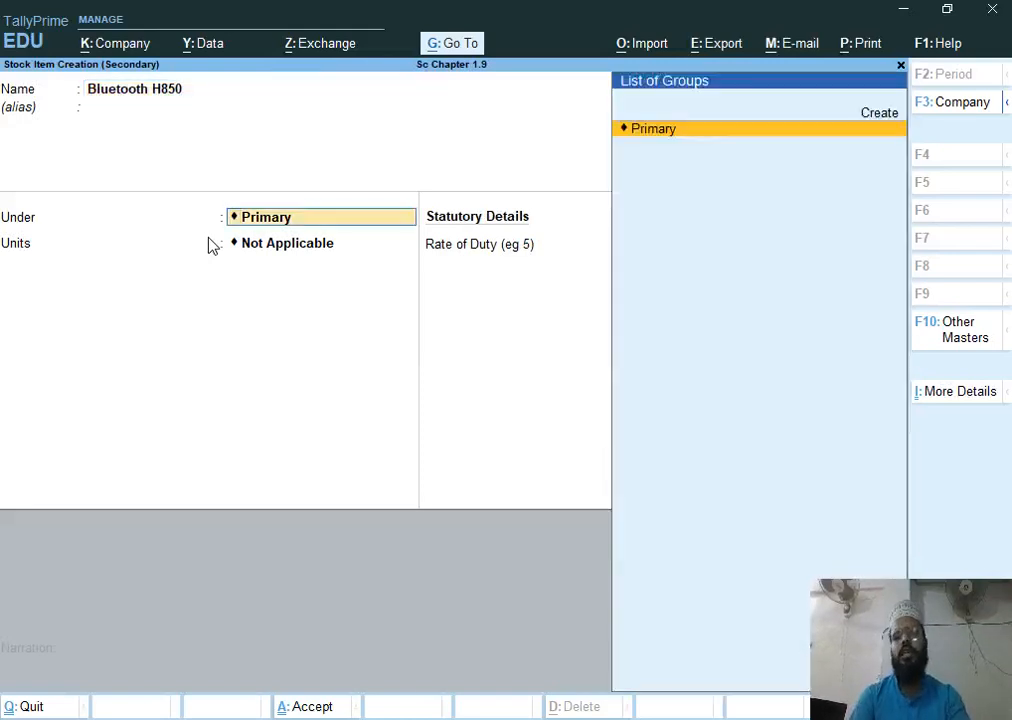
key(Return)
key(Down)
key(Return)
key(Return)
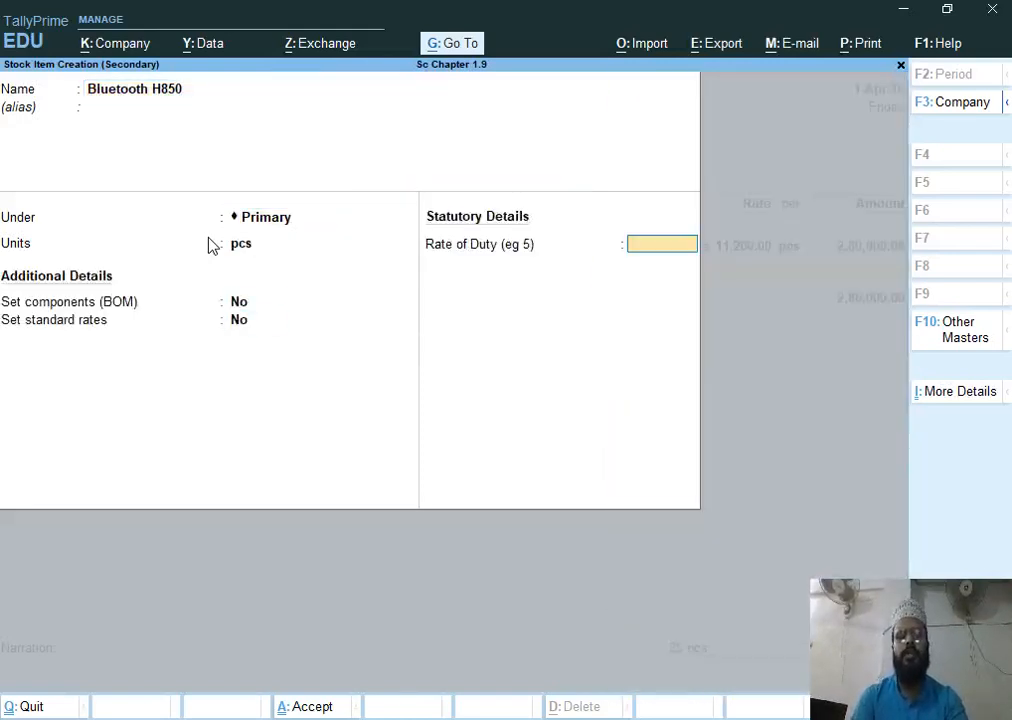
Enter 20 pcs of Bluetooth H850 at a rate of 1200
key(Return)
text(20)
key(Return)
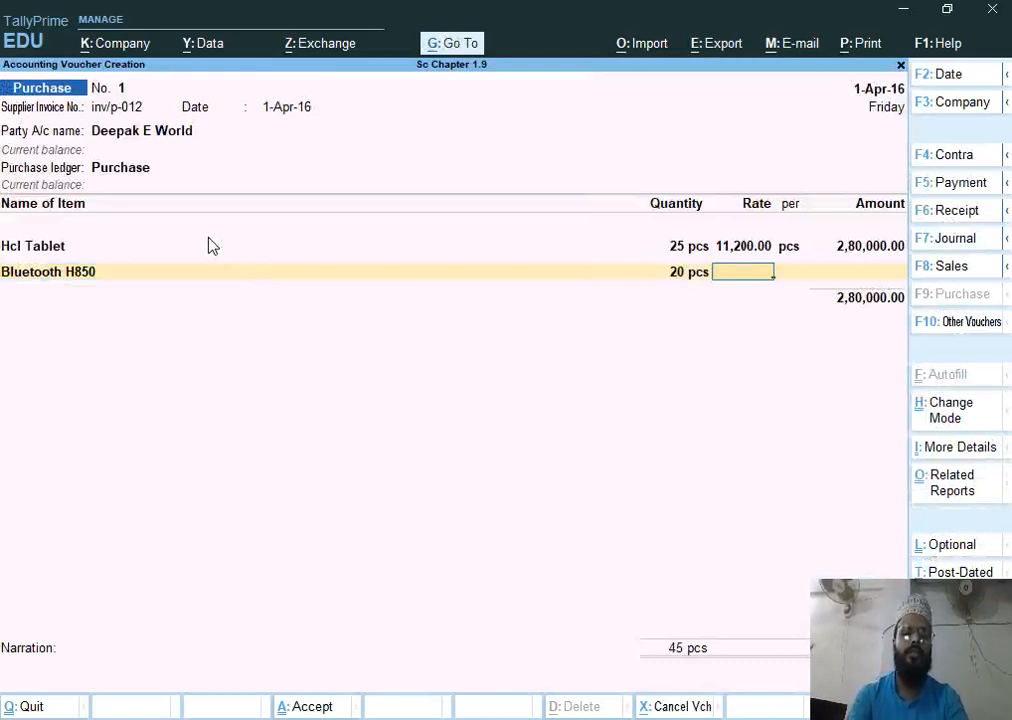
text(1200)
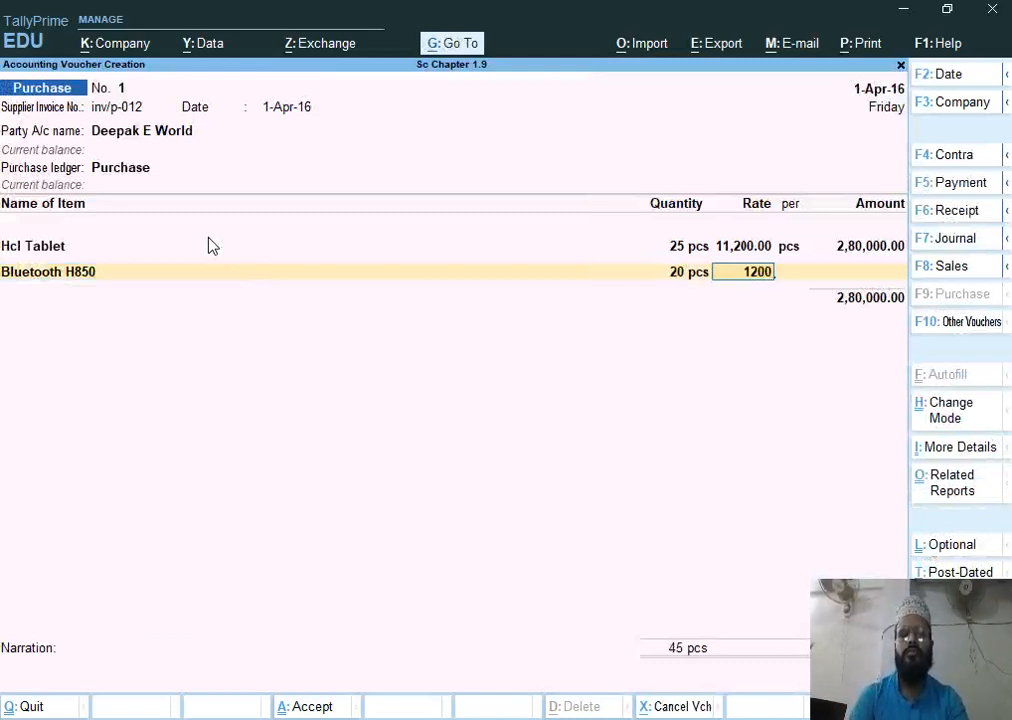
key(Return)
key(Return)
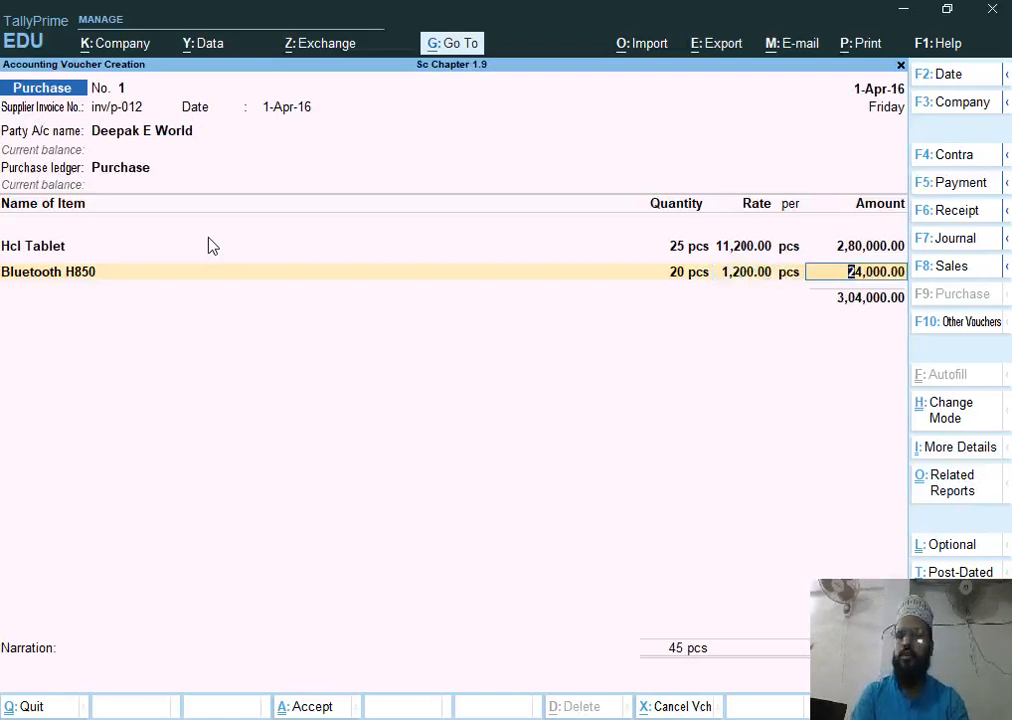
key(Return)
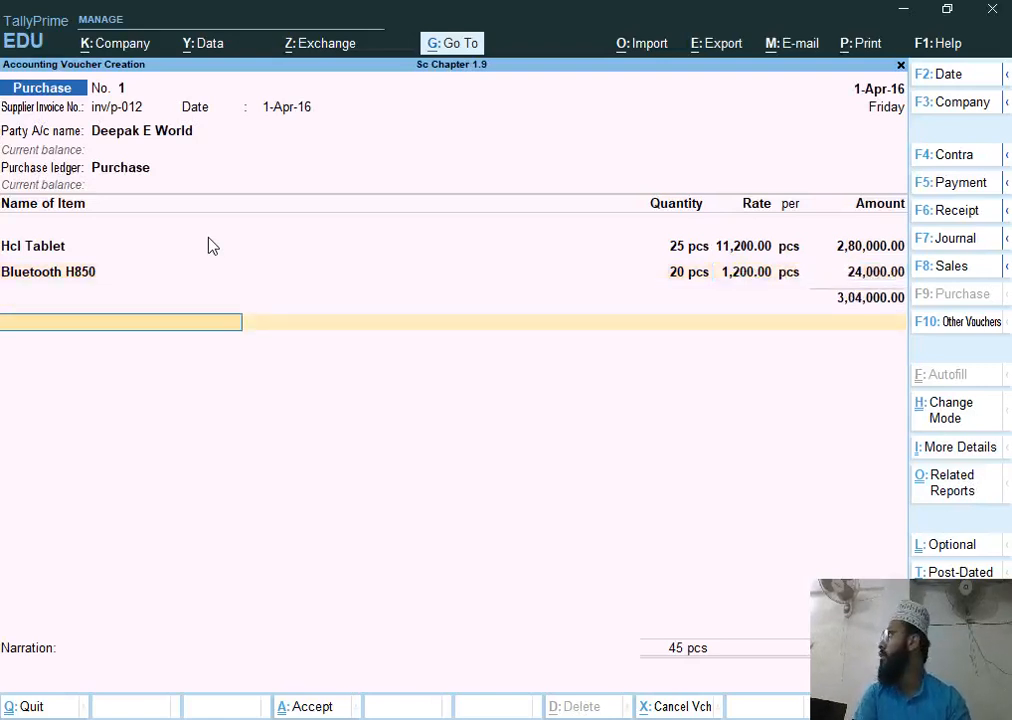
Close the item list, accept the new bill reference inv/p-012 for the full amount, and save the purchase voucher
key(Return)
key(Return)
key(Return)
key(Return)
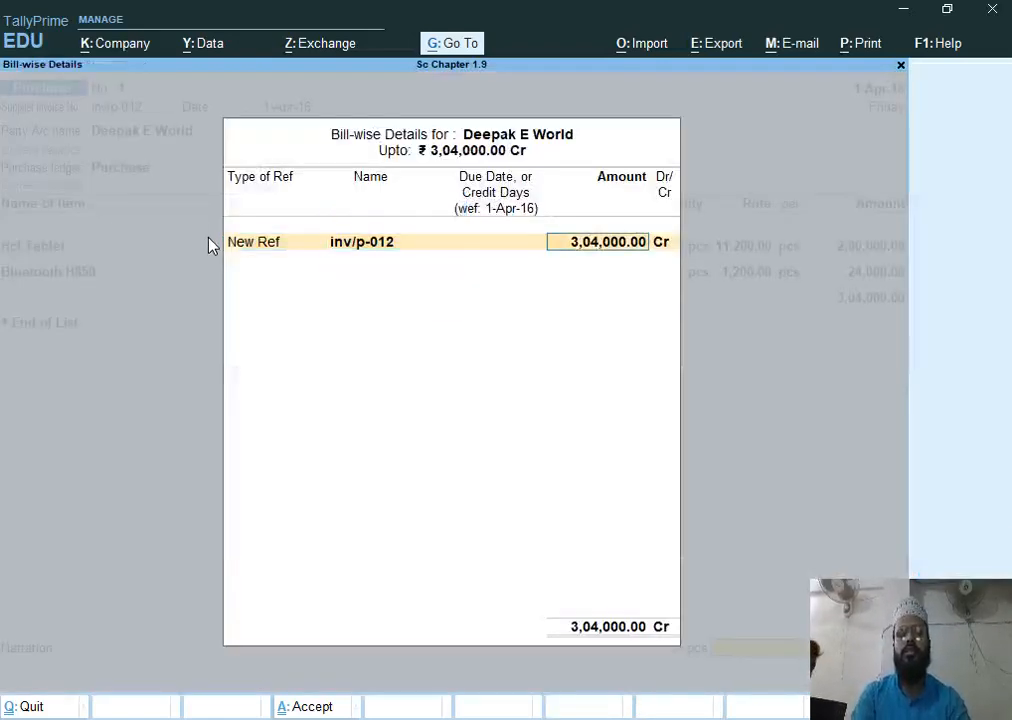
key(Return)
key(Return)
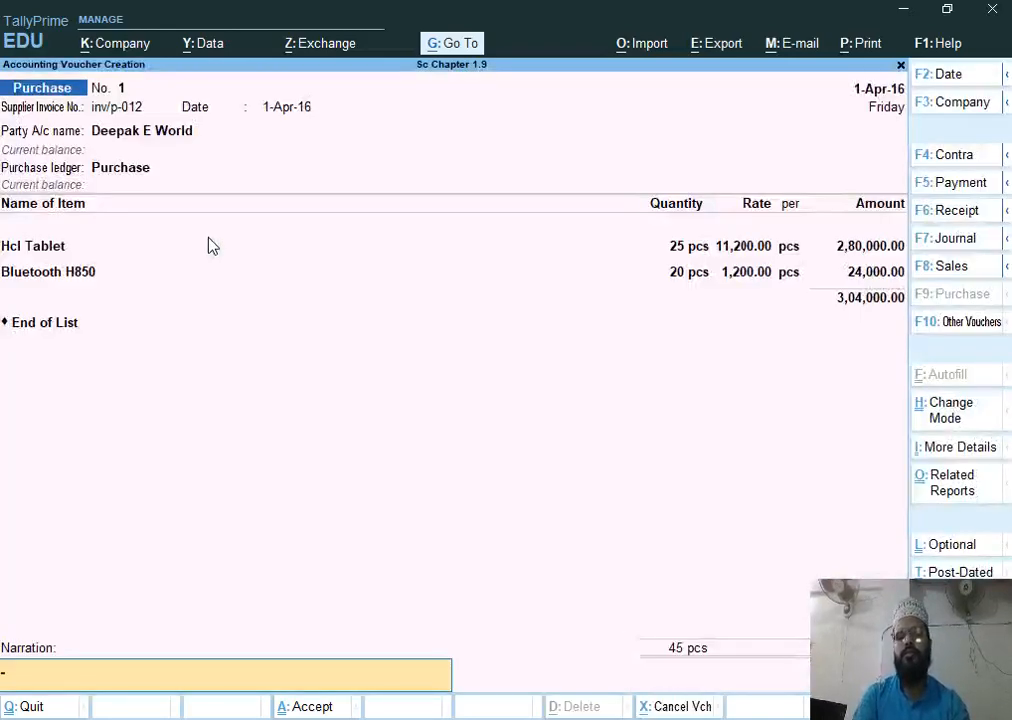
key(Return)
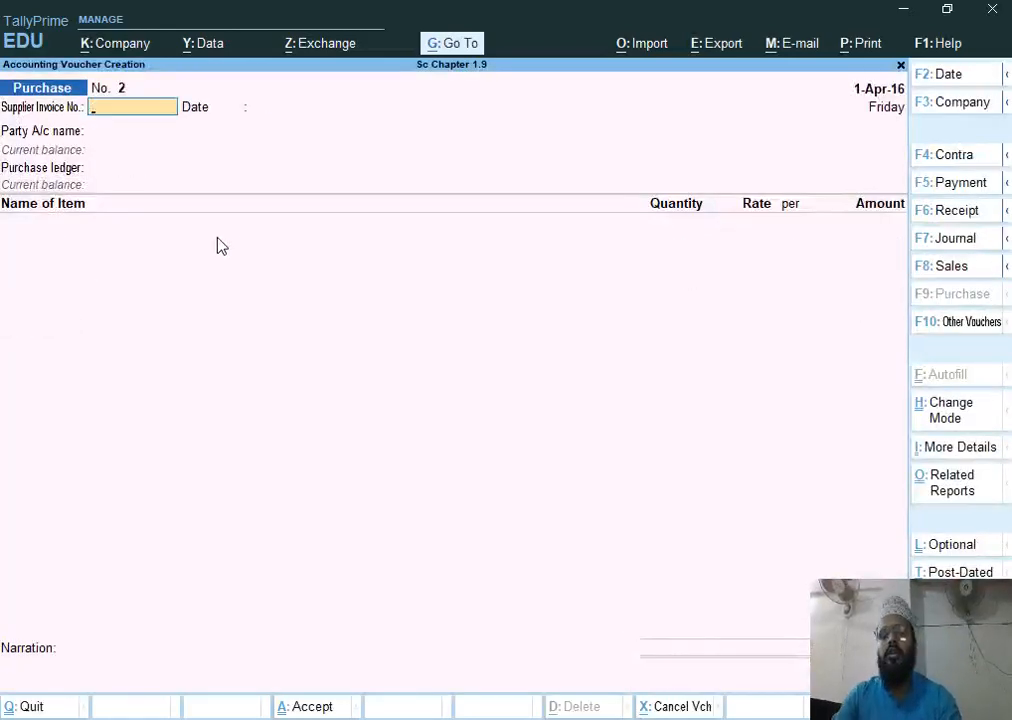
Check the next transaction in the assignment document
key(alt+Tab)
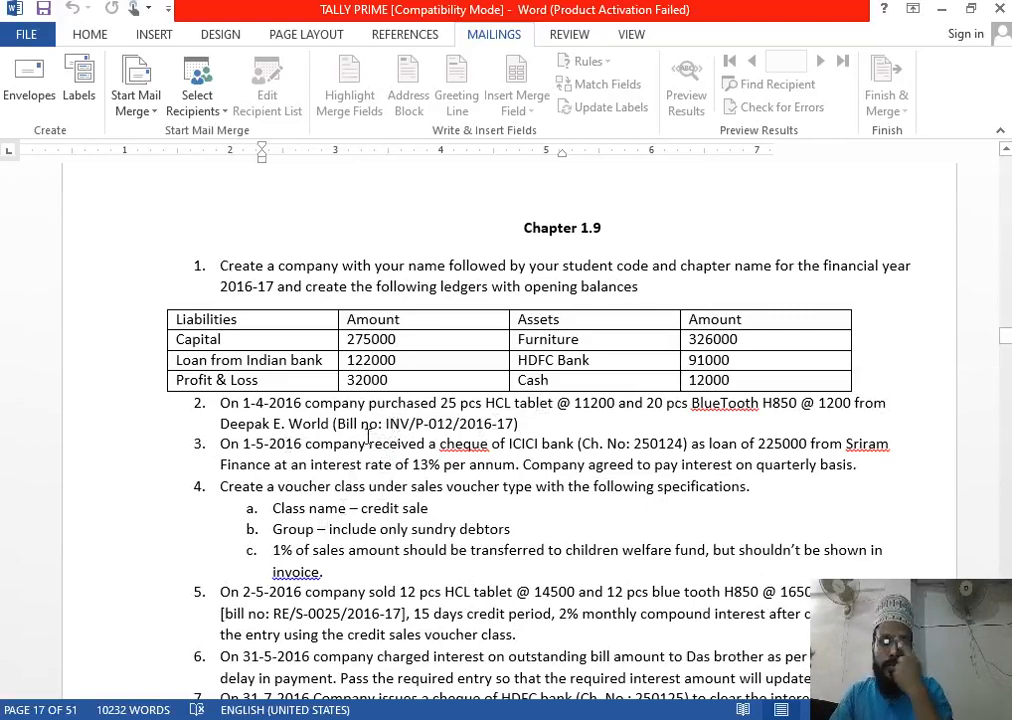
key(alt+Tab)
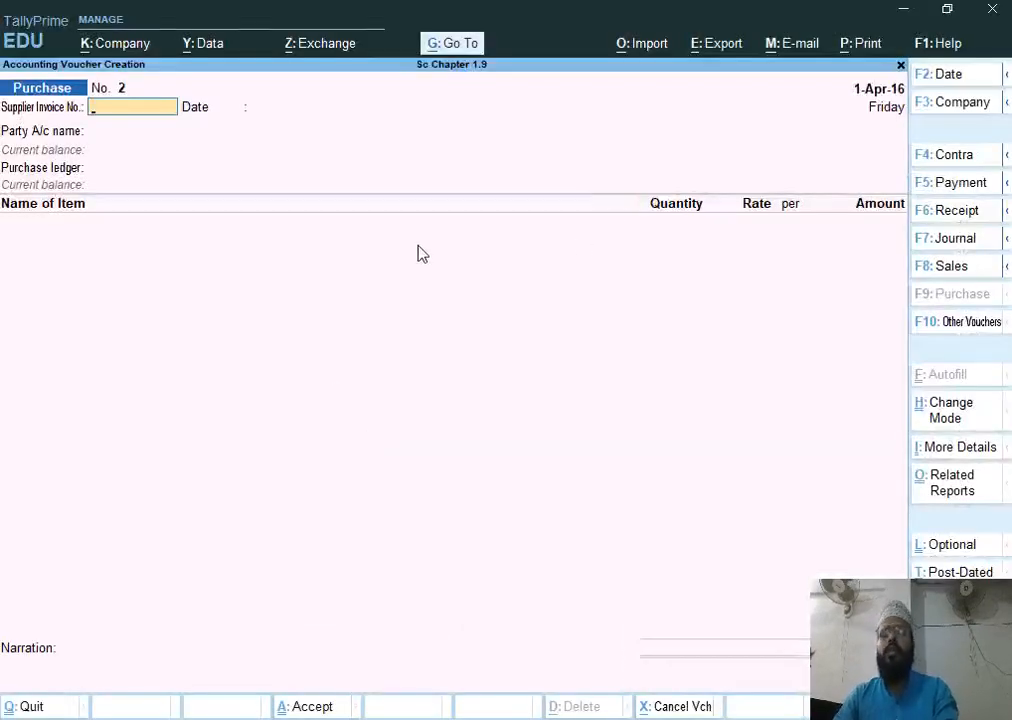
Leave the purchase voucher and enable interest calculation in the company features
key(Escape)
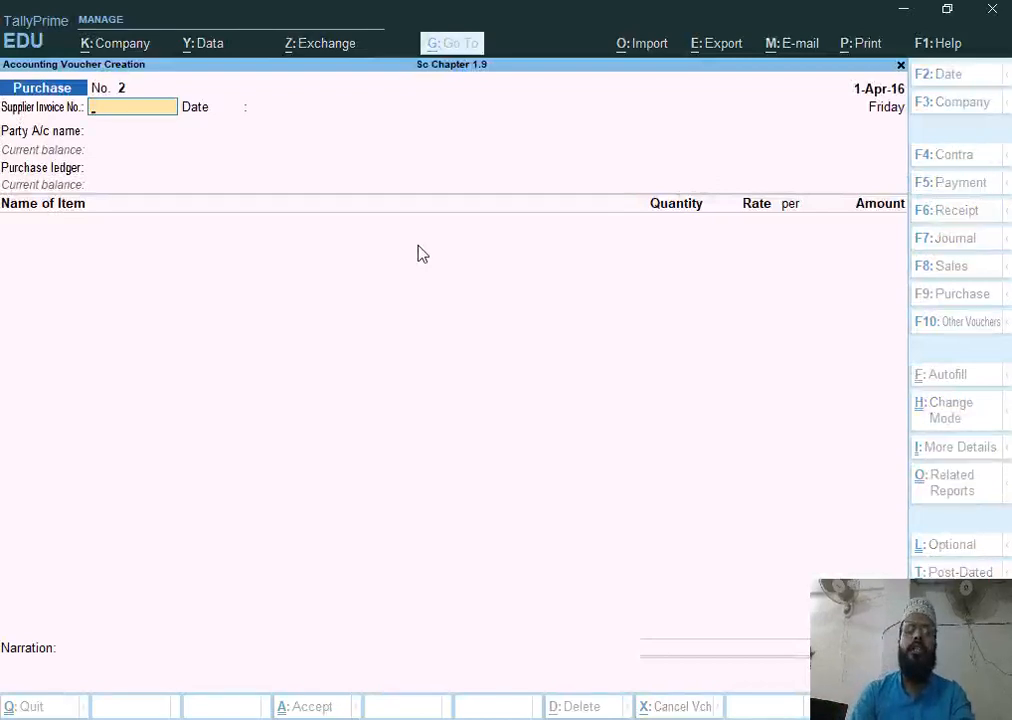
key(y)
key(F11)
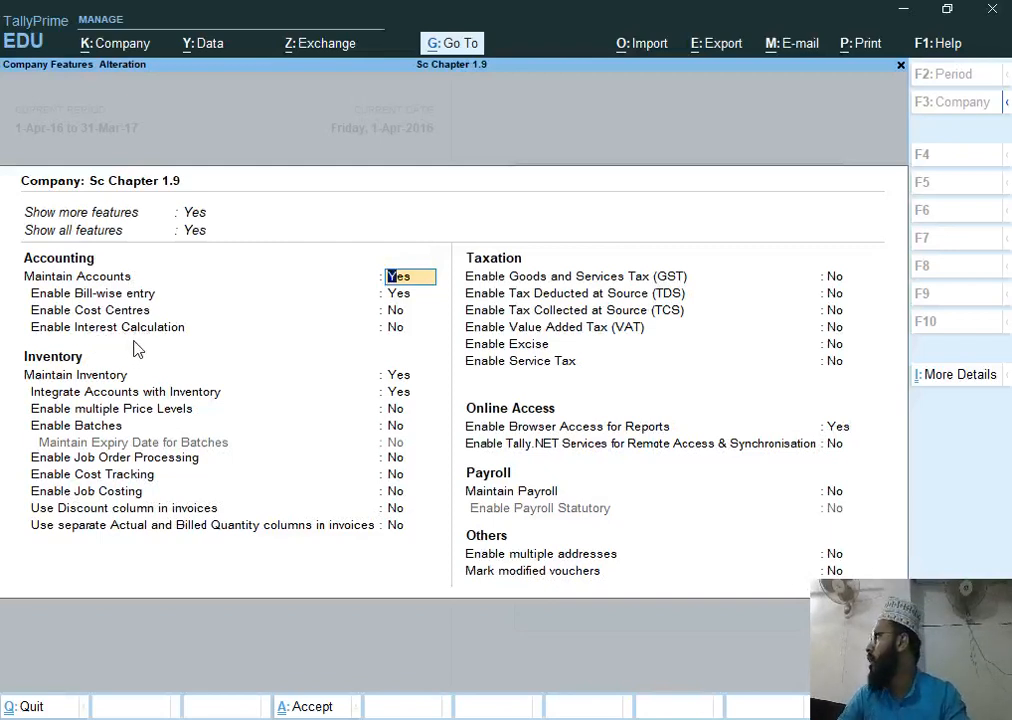
key(Return)
key(Return)
key(Return)
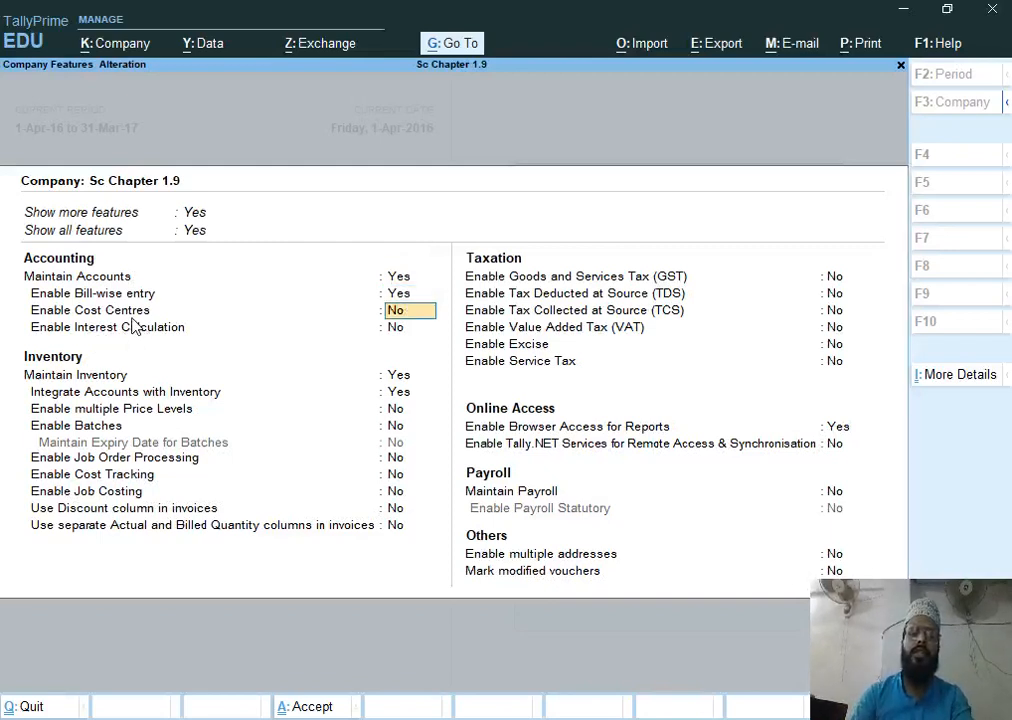
text(y)
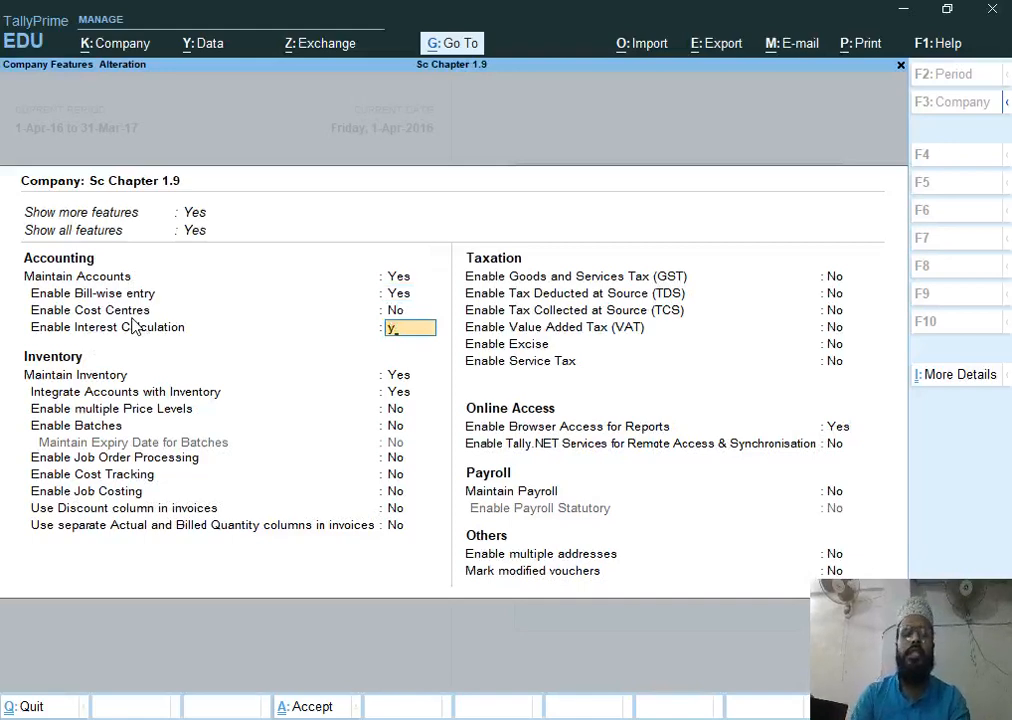
key(Return)
key(ctrl+a)
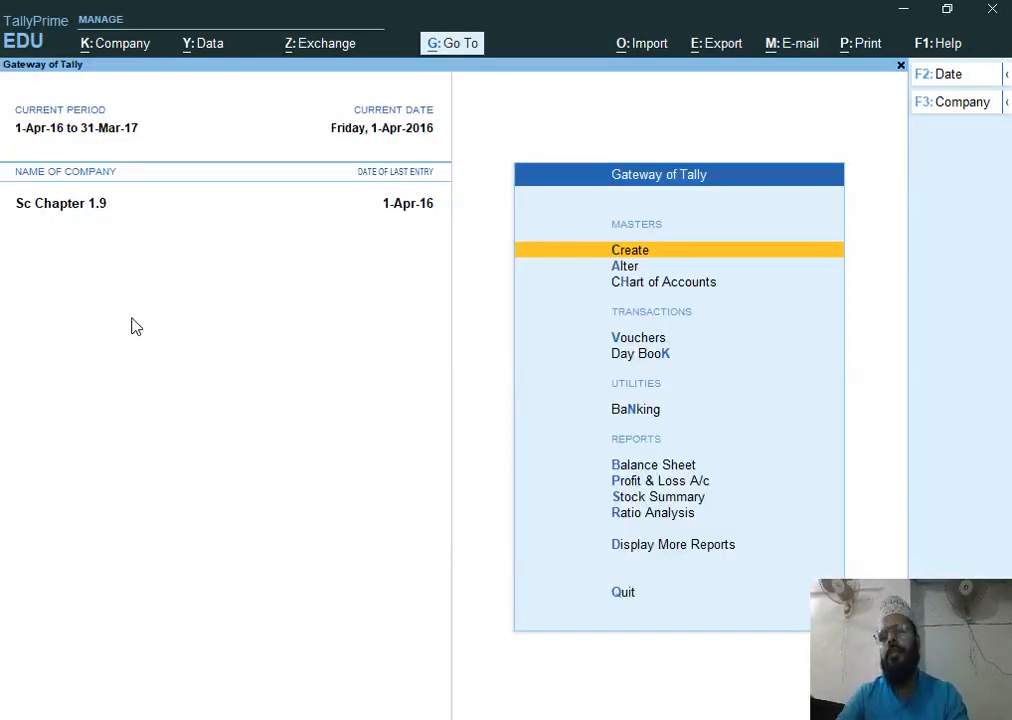
Open a new Receipt voucher and set its date to 1-5-2016
key(Down)
key(Down)
key(Down)
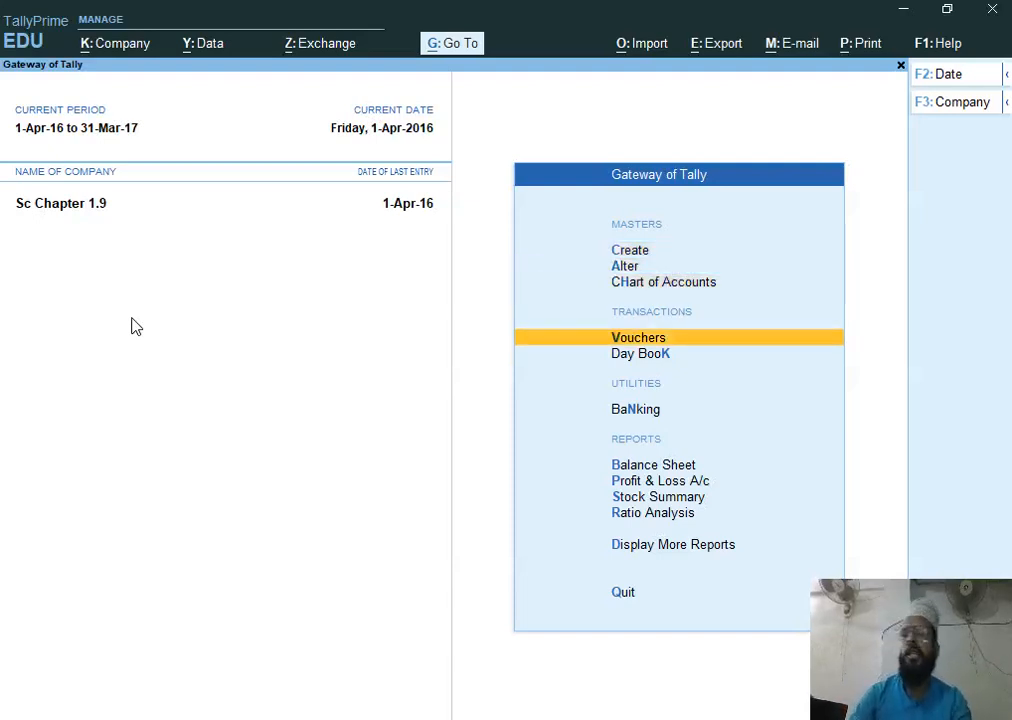
key(Return)
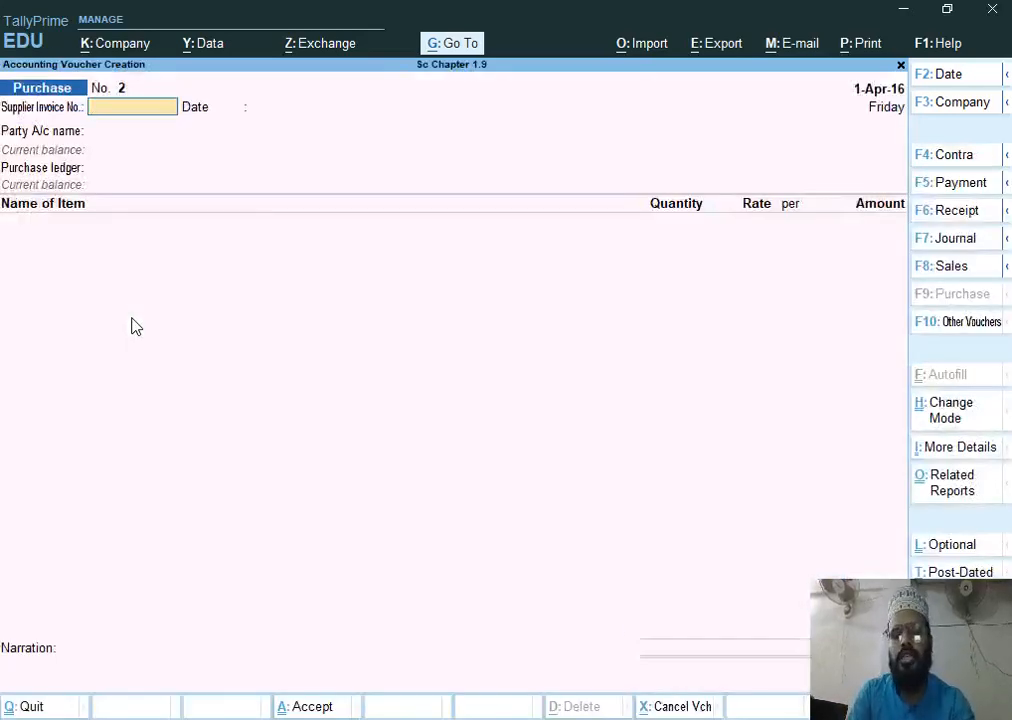
key(F6)
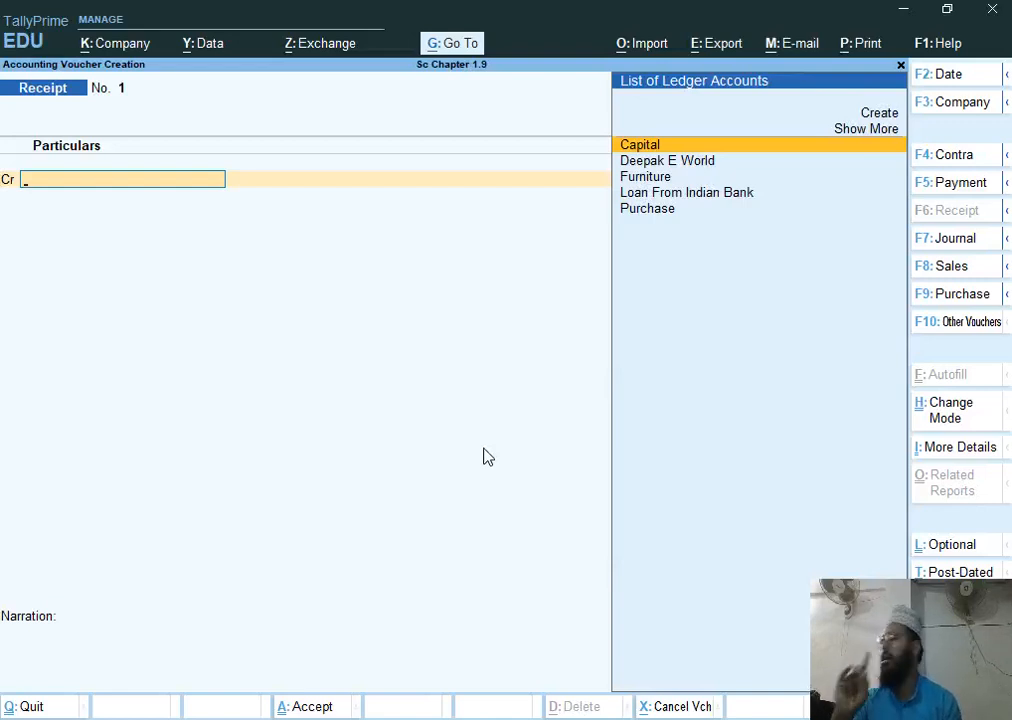
key(F2)
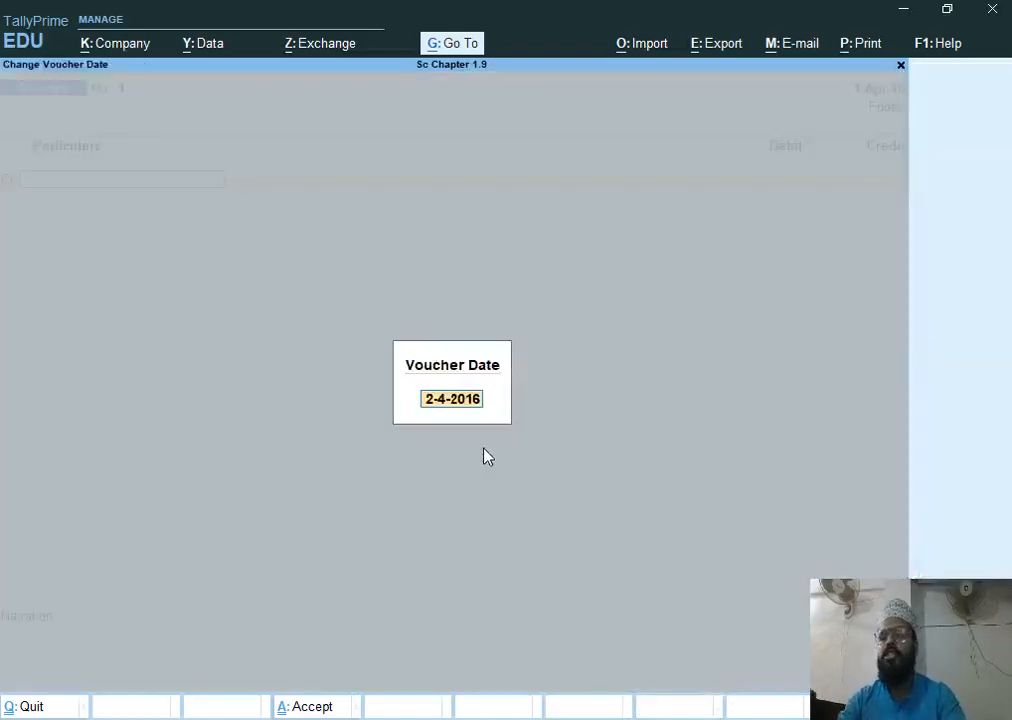
text(1-5)
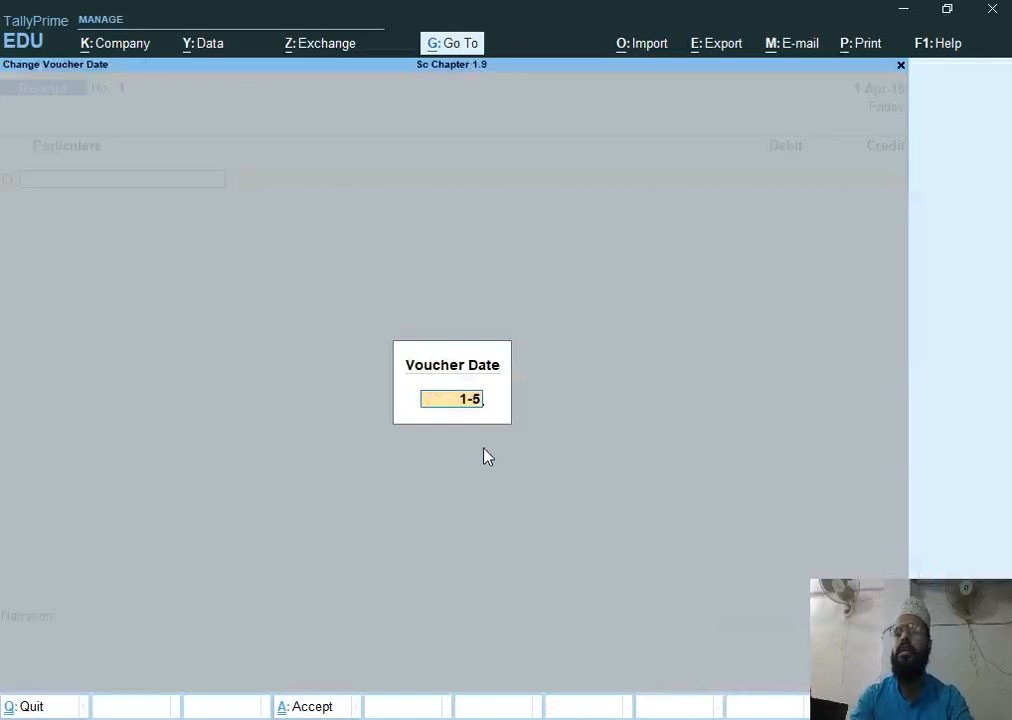
key(Return)
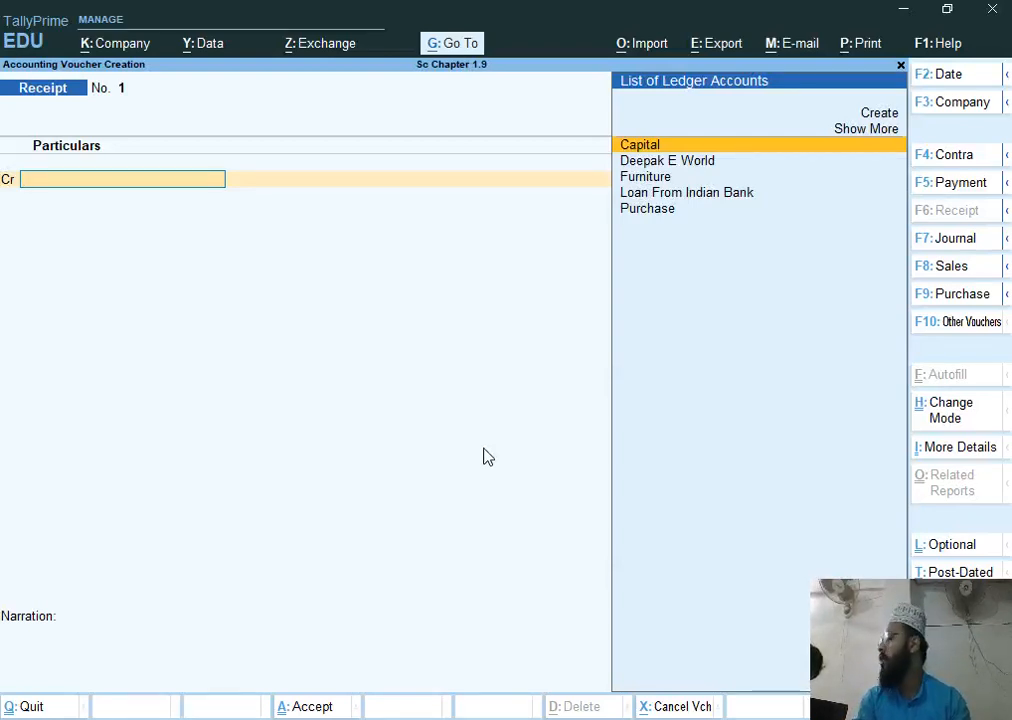
Create the ledger Loan From Sriram Finance under Unsecured Loans and select it as the credited account
key(alt)
key(alt+c)
text(Loa)
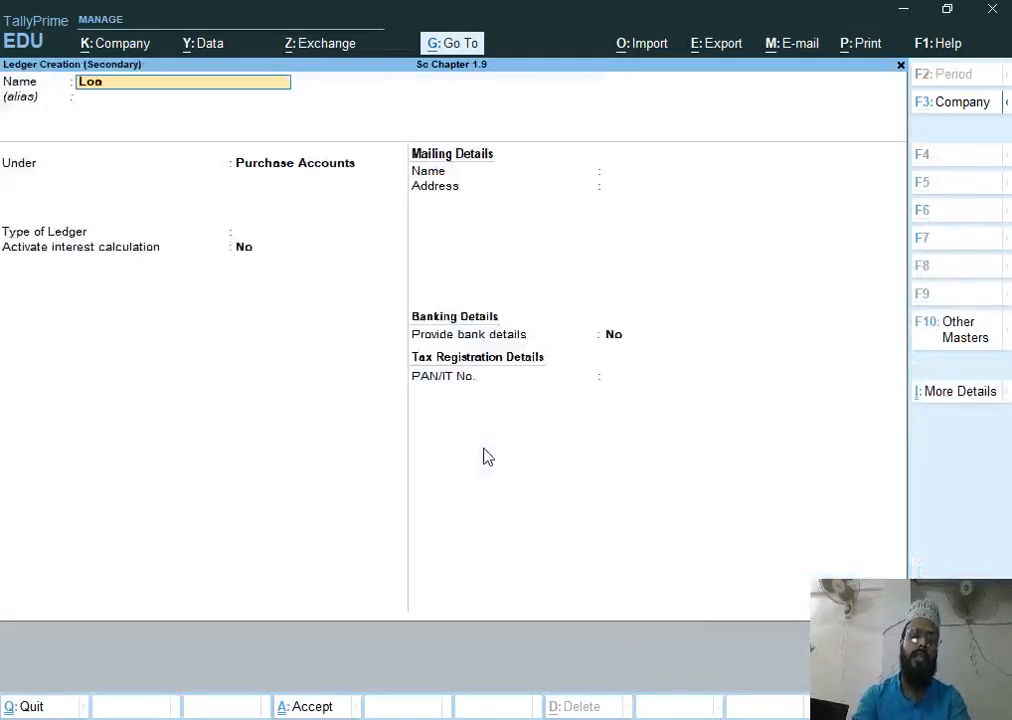
text(n From S)
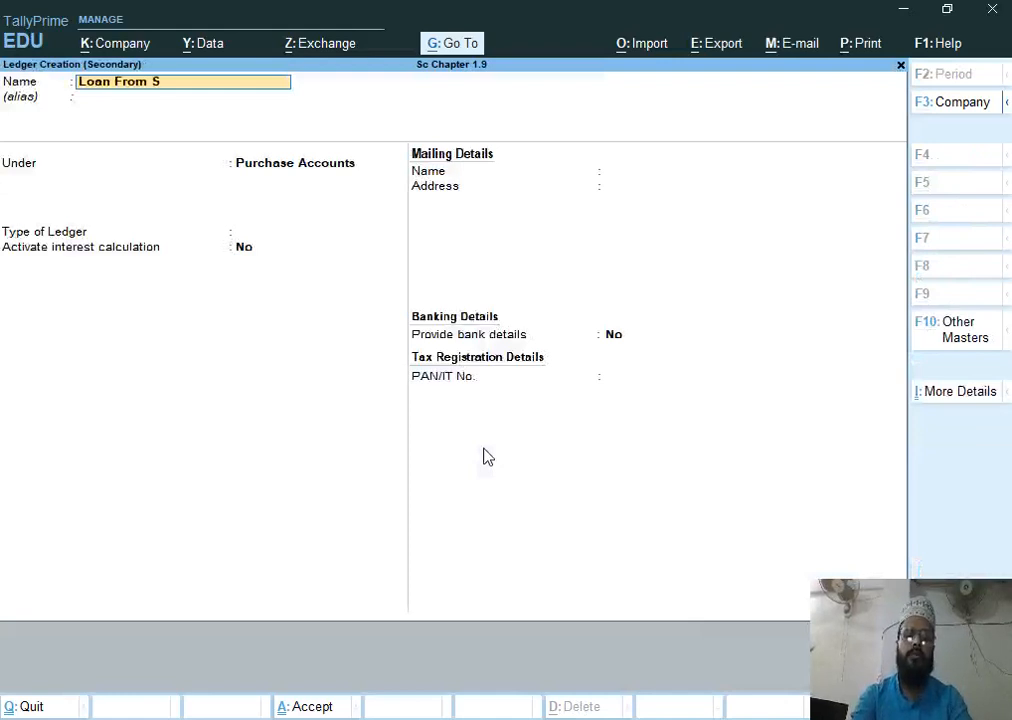
text(riram Fi)
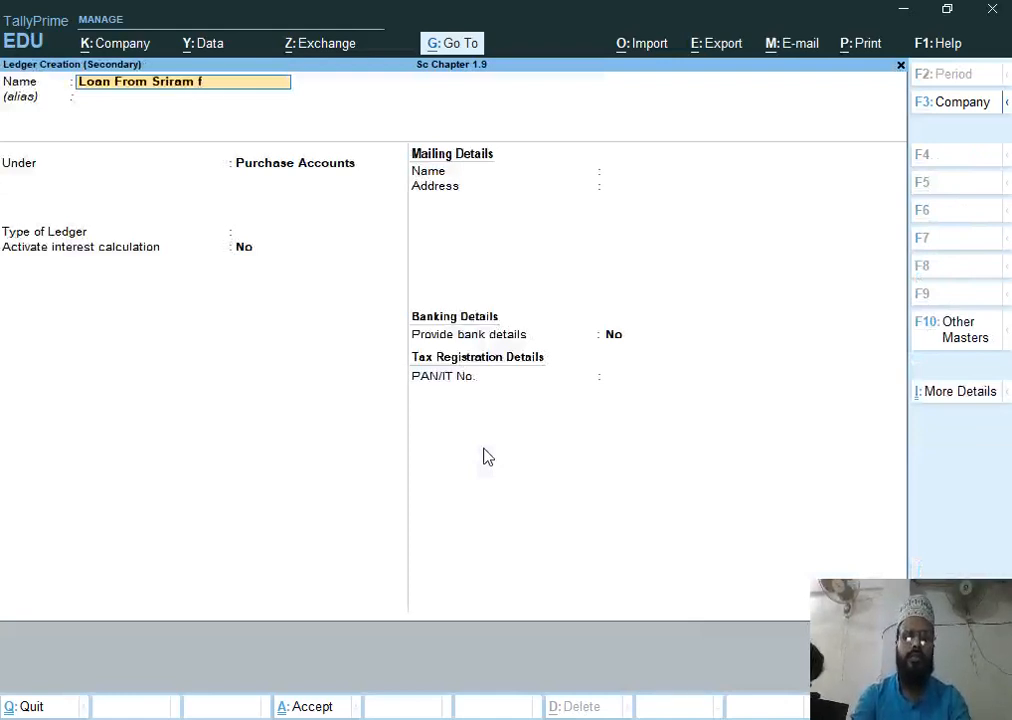
text(nance)
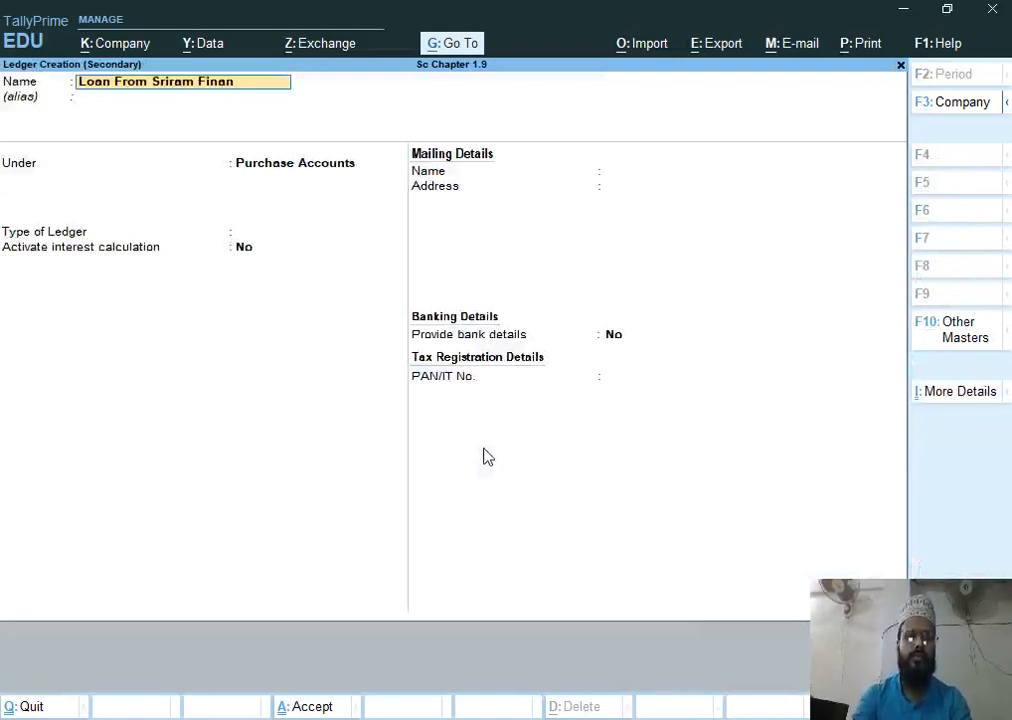
key(Return)
key(Return)
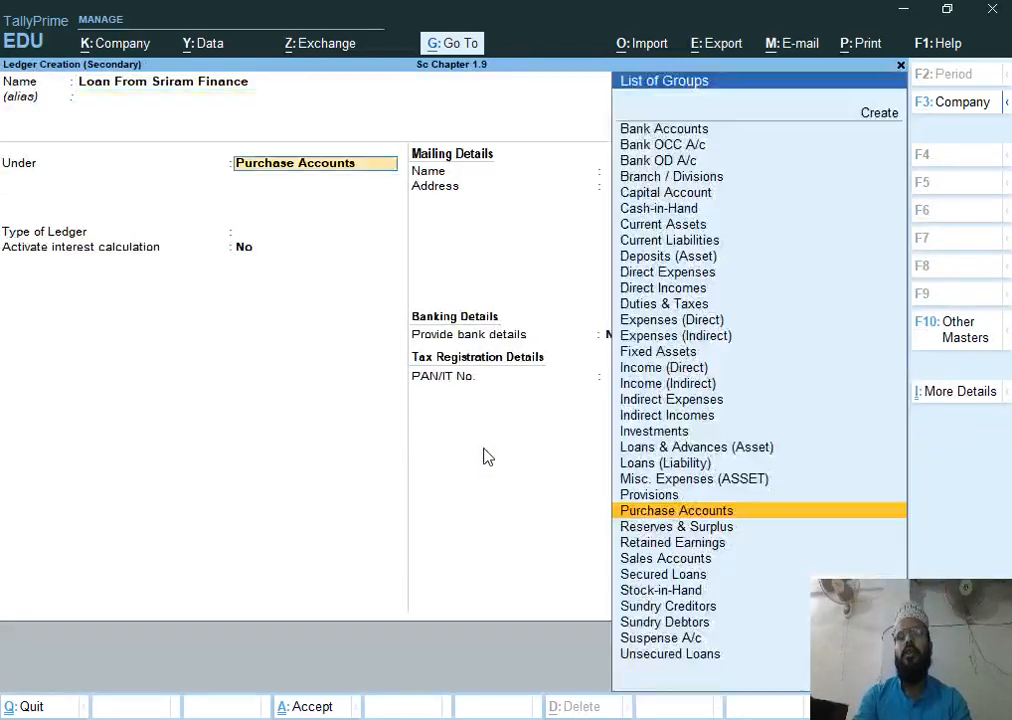
text(U)
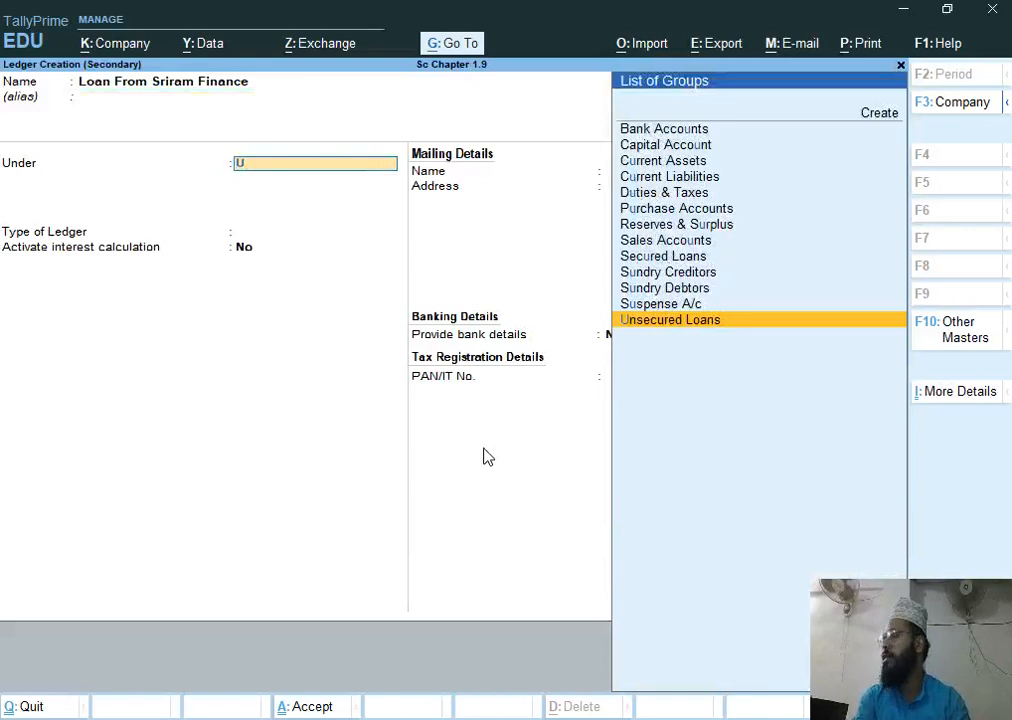
key(Return)
key(Return)
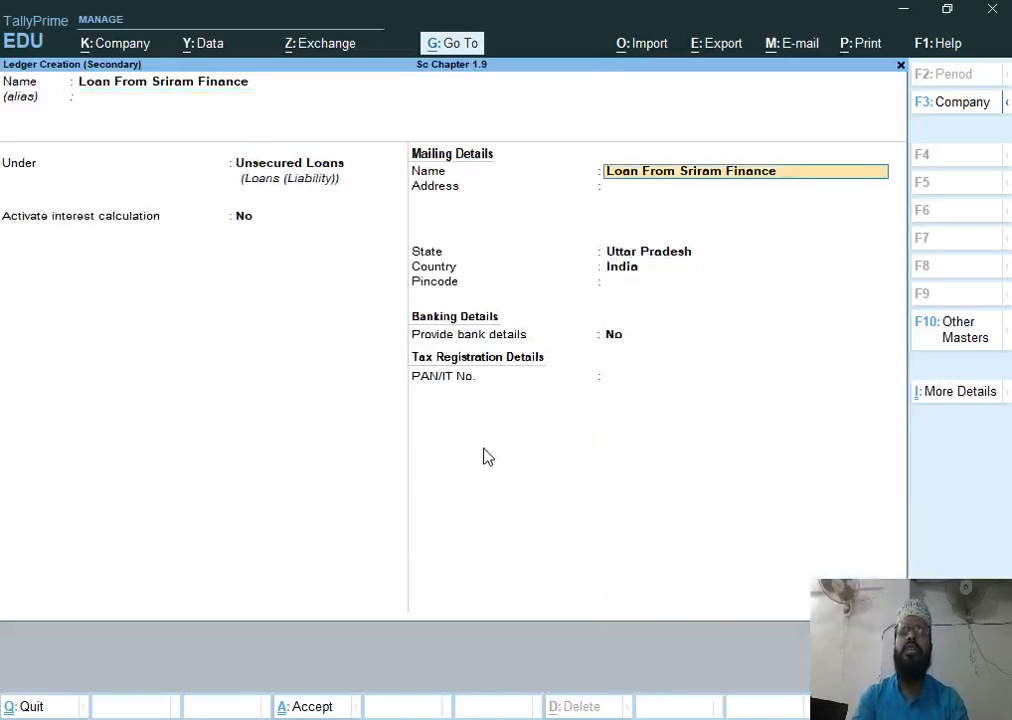
key(Return)
key(Return)
key(Return)
key(Return)
key(Return)
key(Return)
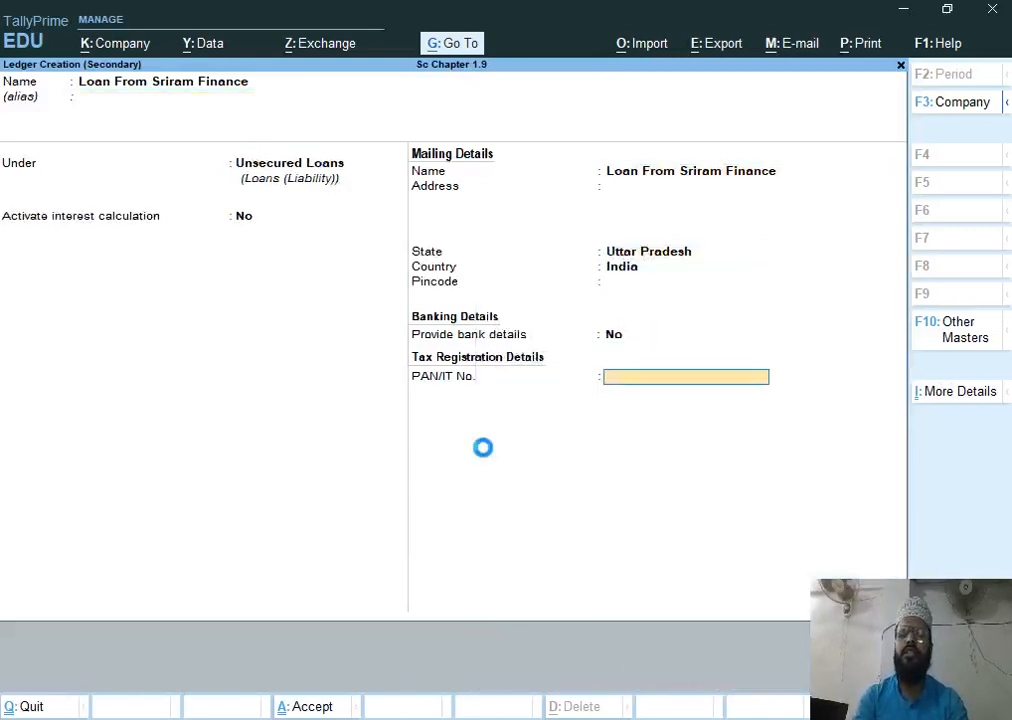
key(Return)
key(Return)
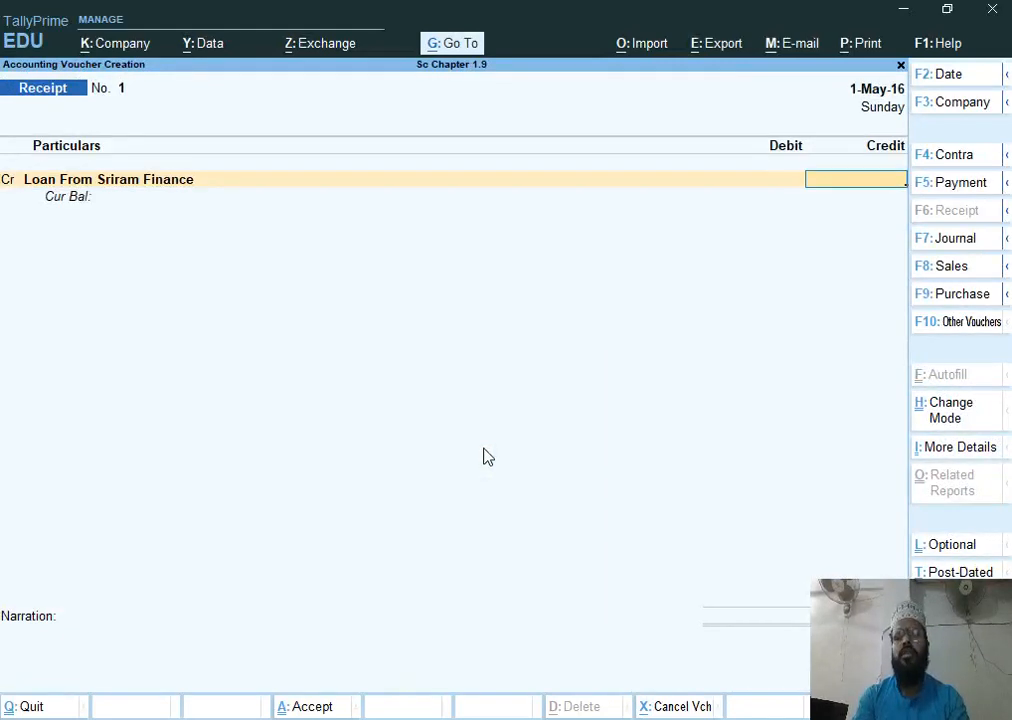
text(225000)
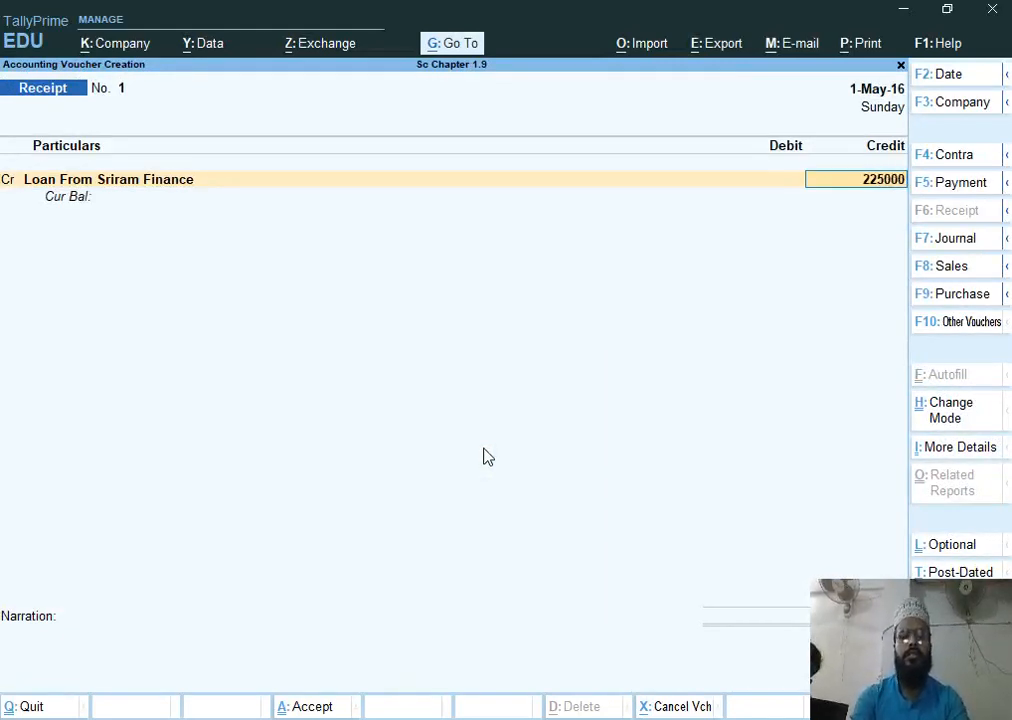
key(BackSpace)
key(BackSpace)
key(BackSpace)
key(BackSpace)
key(BackSpace)
key(BackSpace)
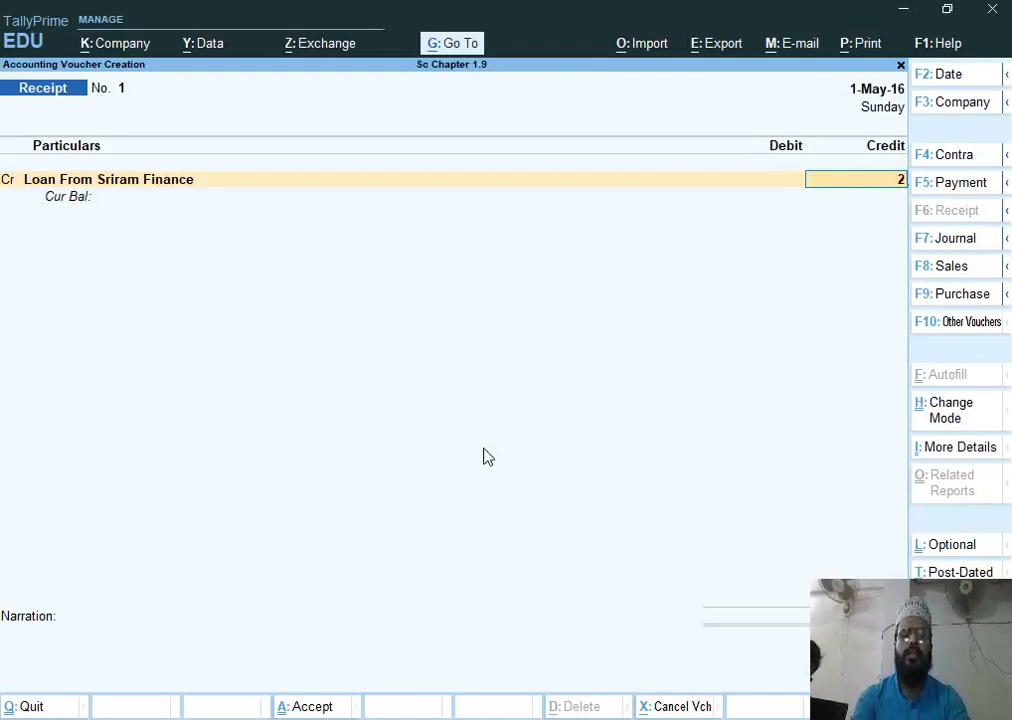
key(BackSpace)
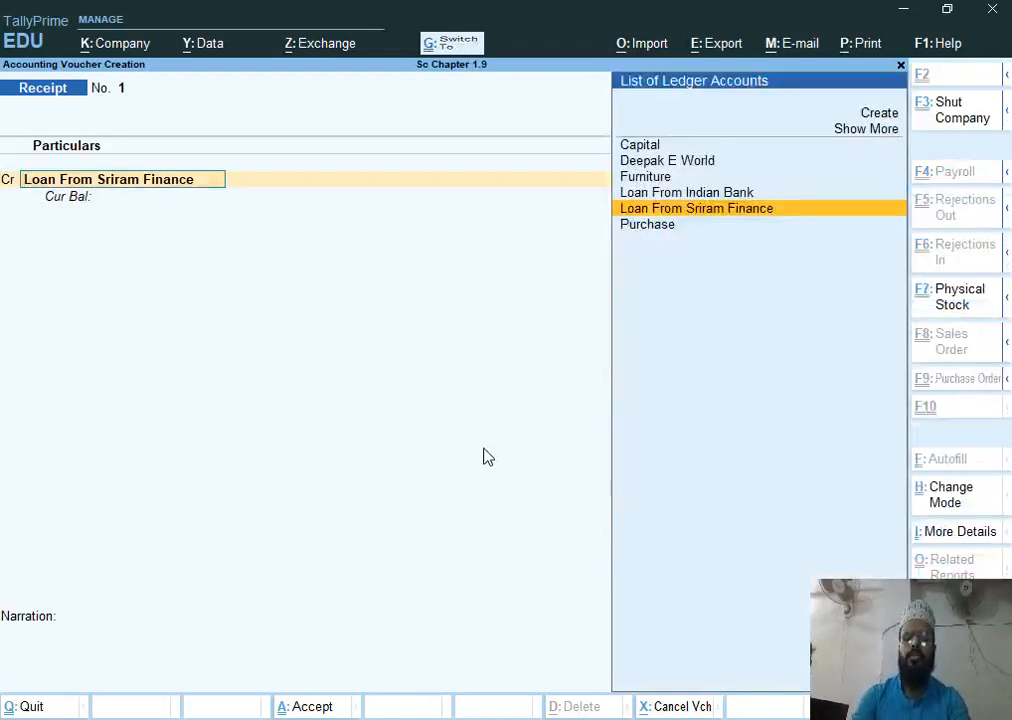
Alter the Loan From Sriram Finance ledger to activate interest calculation, including transaction dates for amounts added and deducted
key(ctrl+Return)
key(Return)
key(Return)
key(Return)
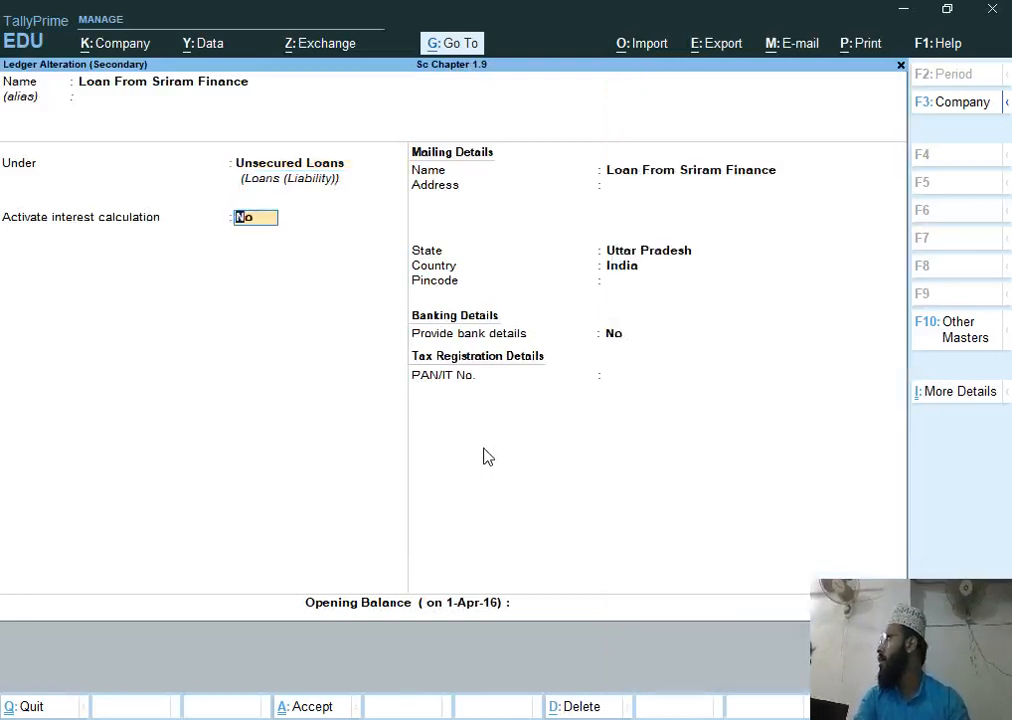
text(y)
key(Return)
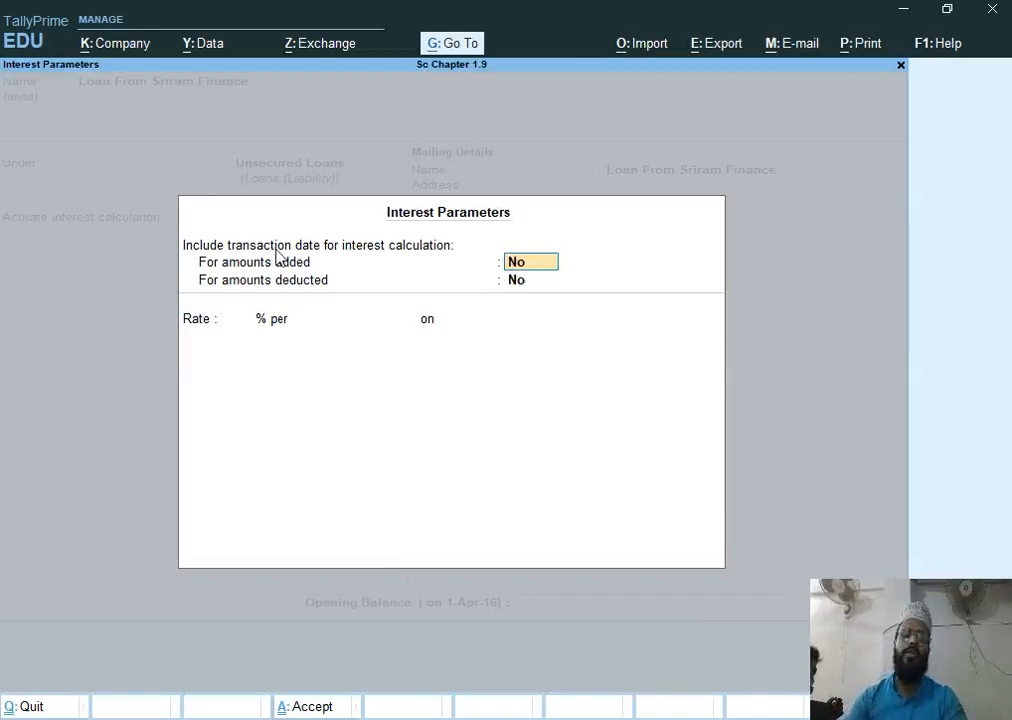
key(Return)
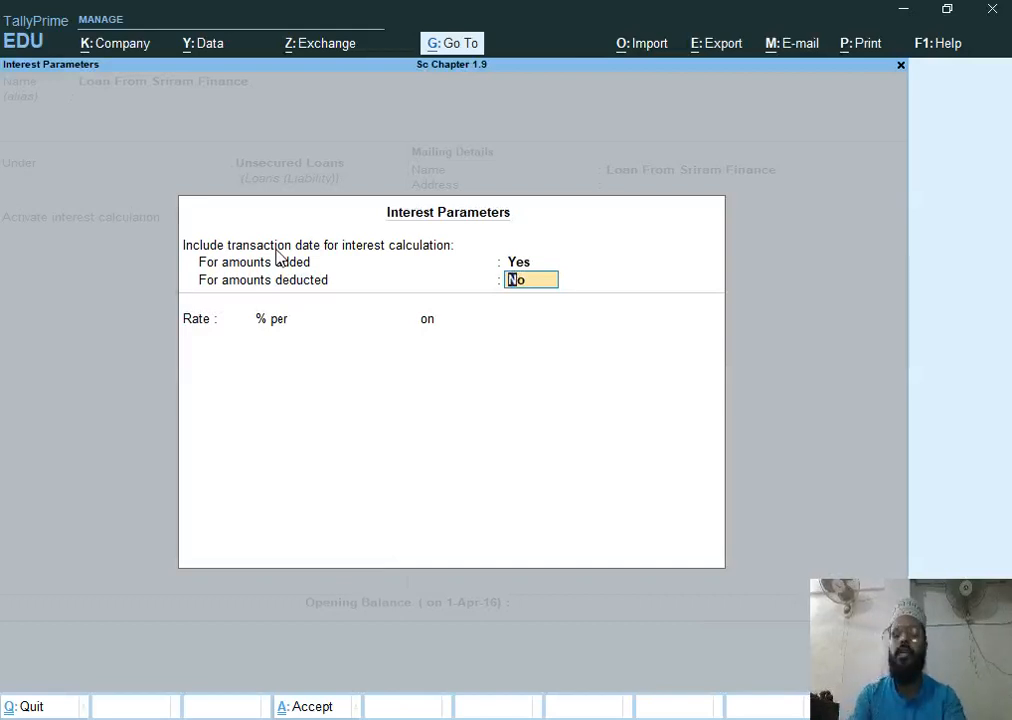
text(y)
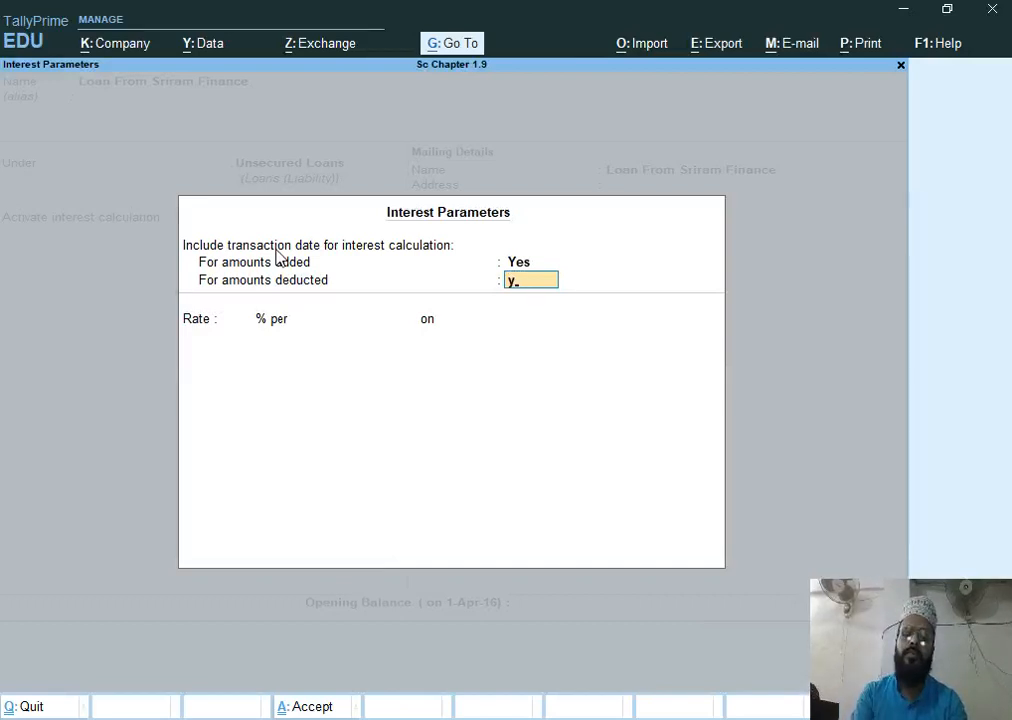
key(Return)
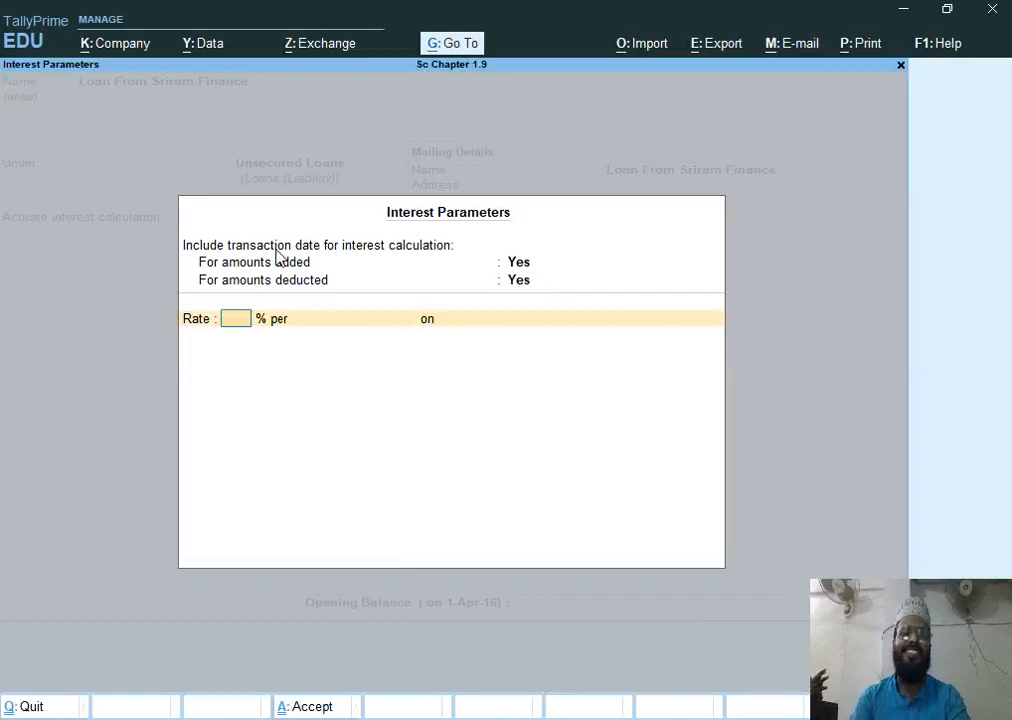
Set the loan interest rate to 13% per Calendar Year, calculated on Credit Balances Only
text(13)
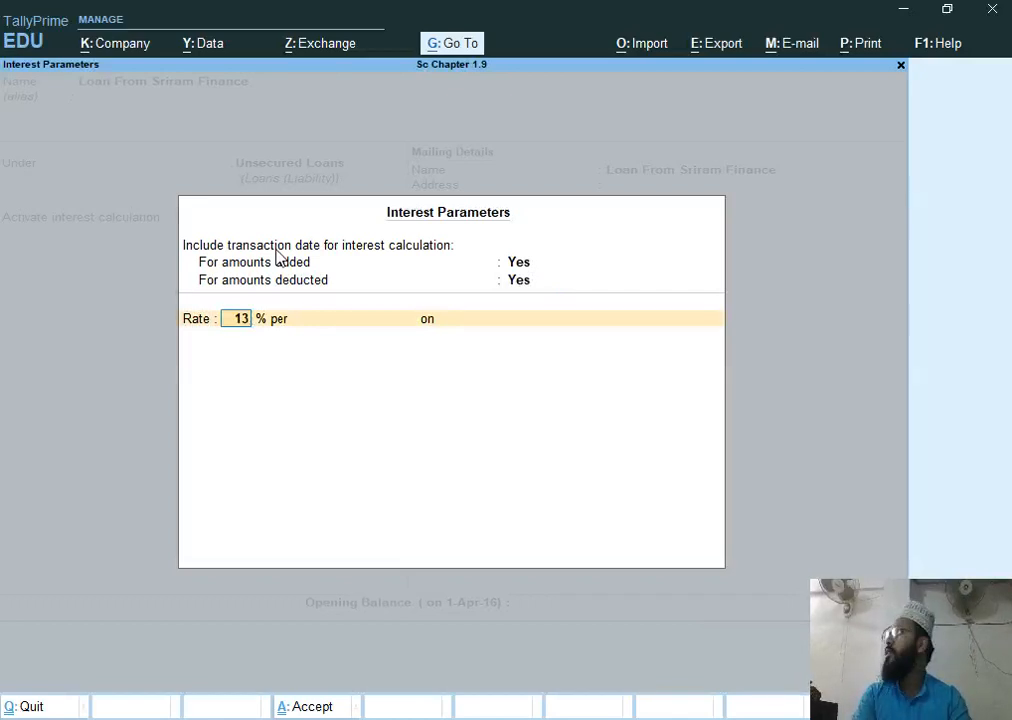
key(Return)
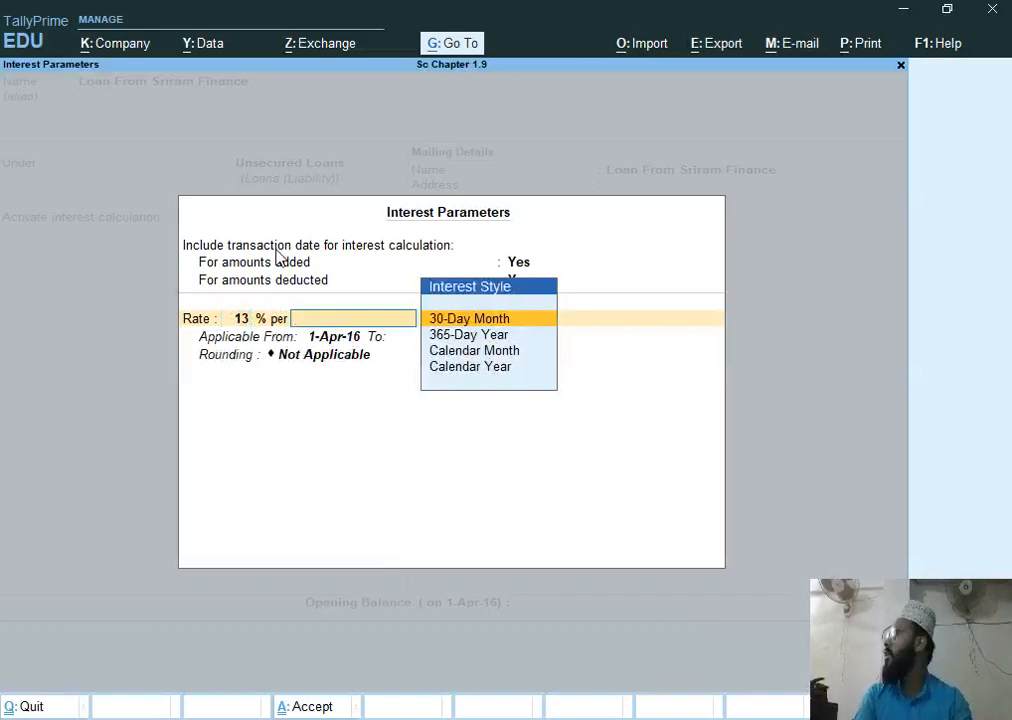
key(Down)
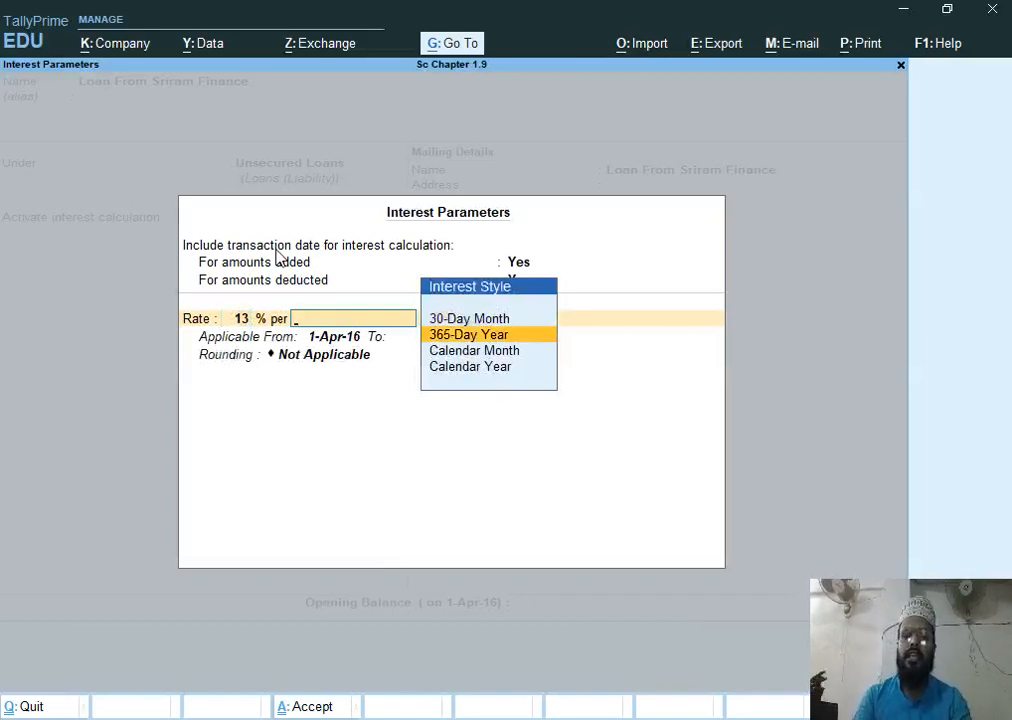
key(Down)
key(Down)
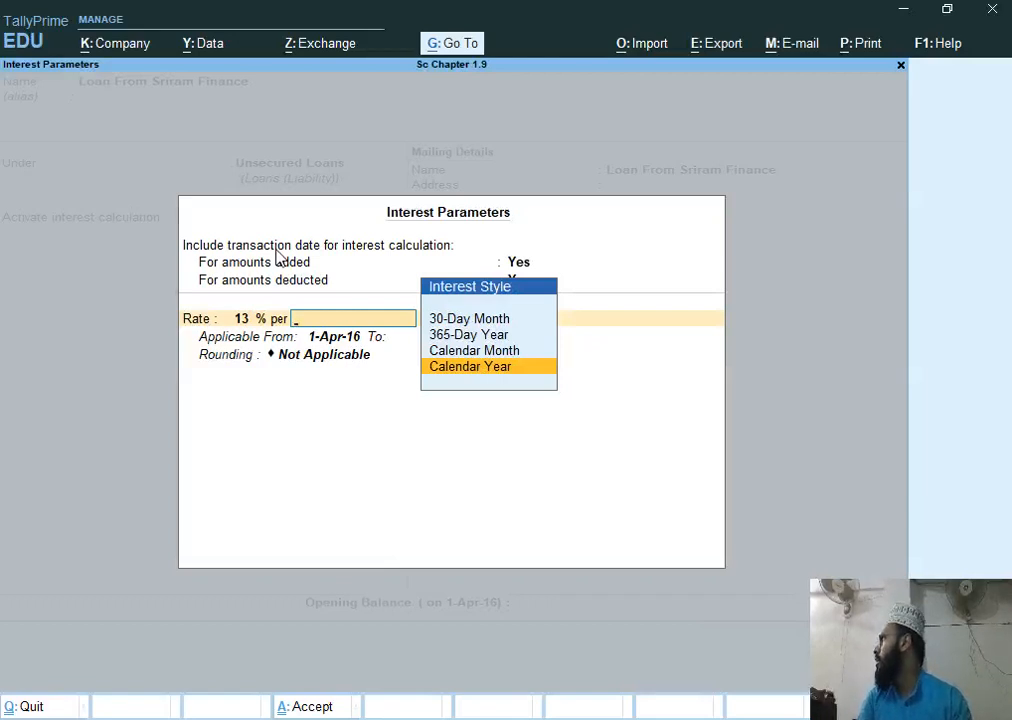
key(Return)
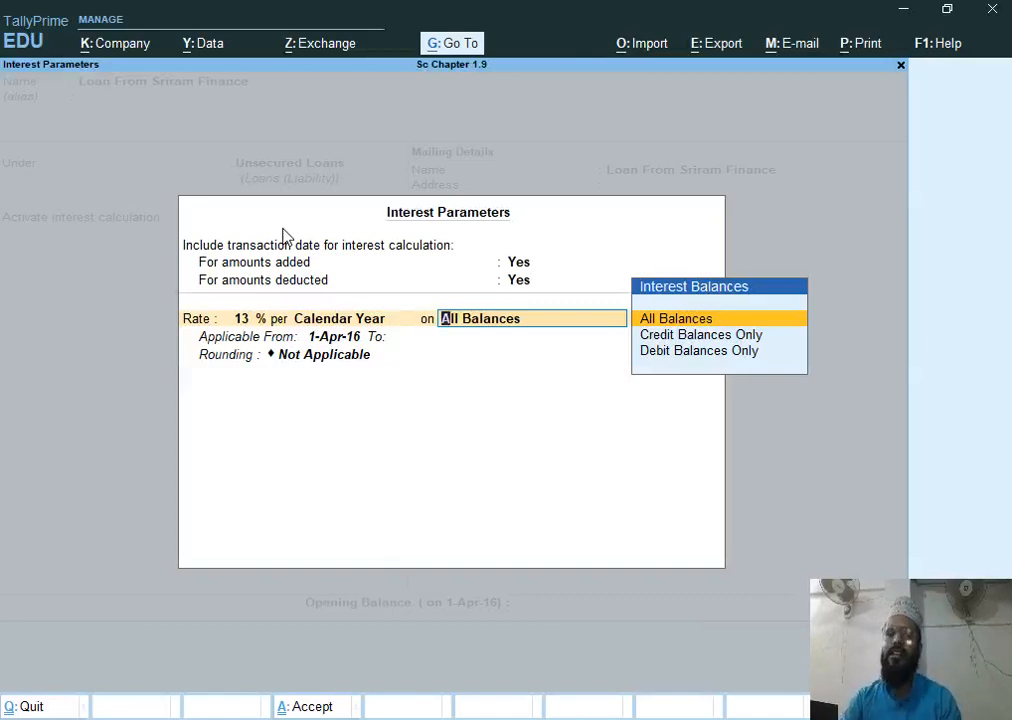
key(Down)
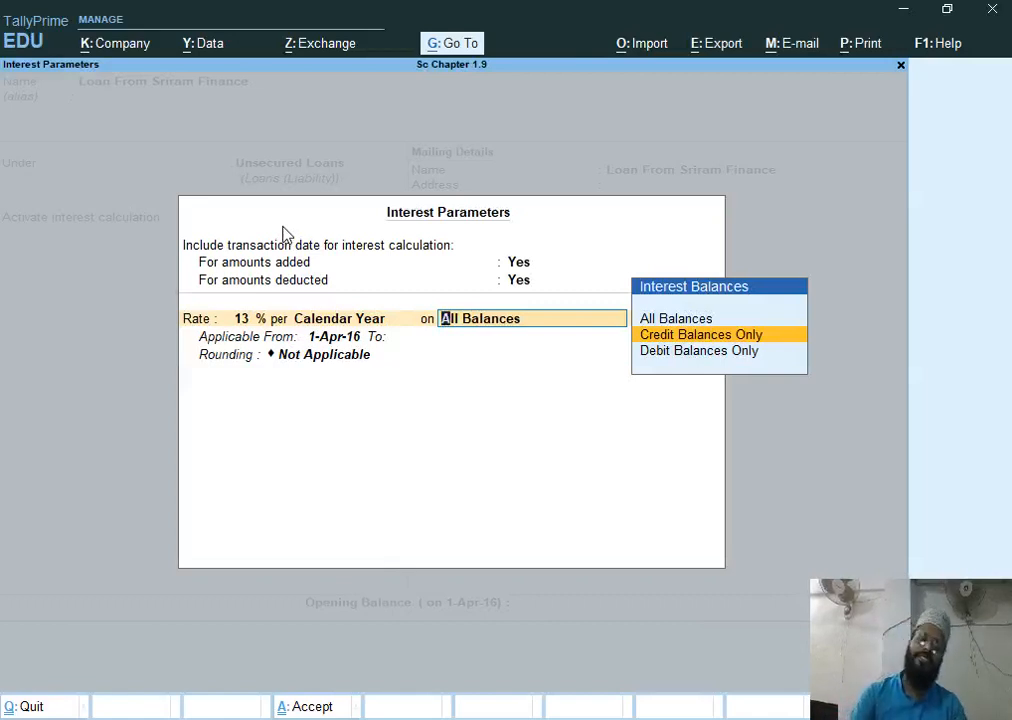
key(Return)
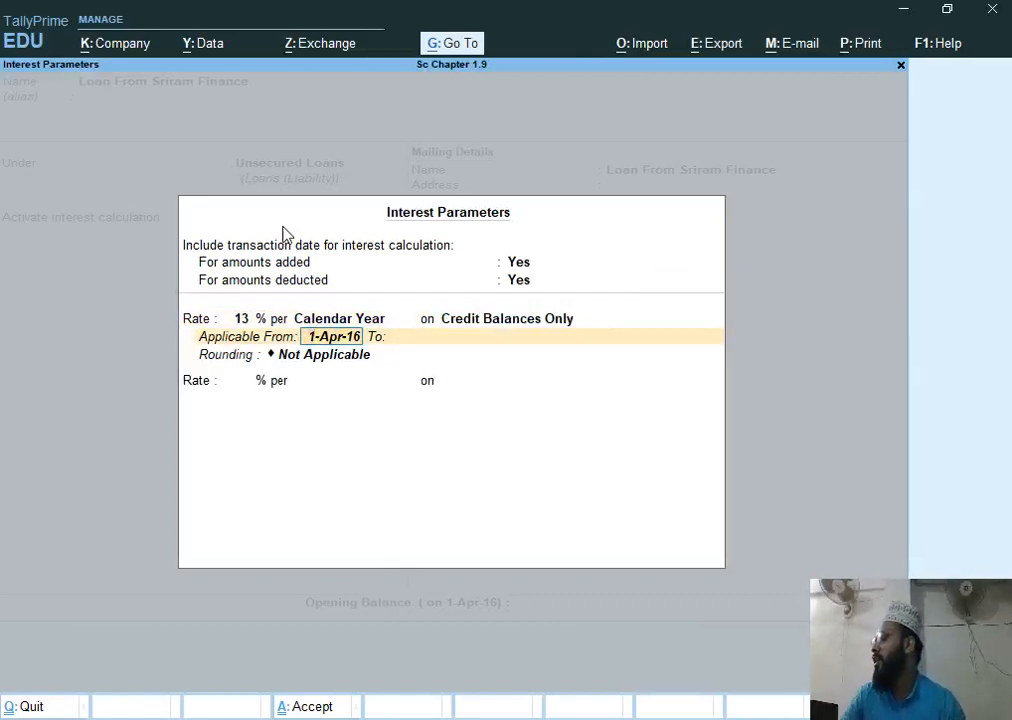
Make the interest rate applicable from 1-May-16 and save the ledger alteration
text(1-5)
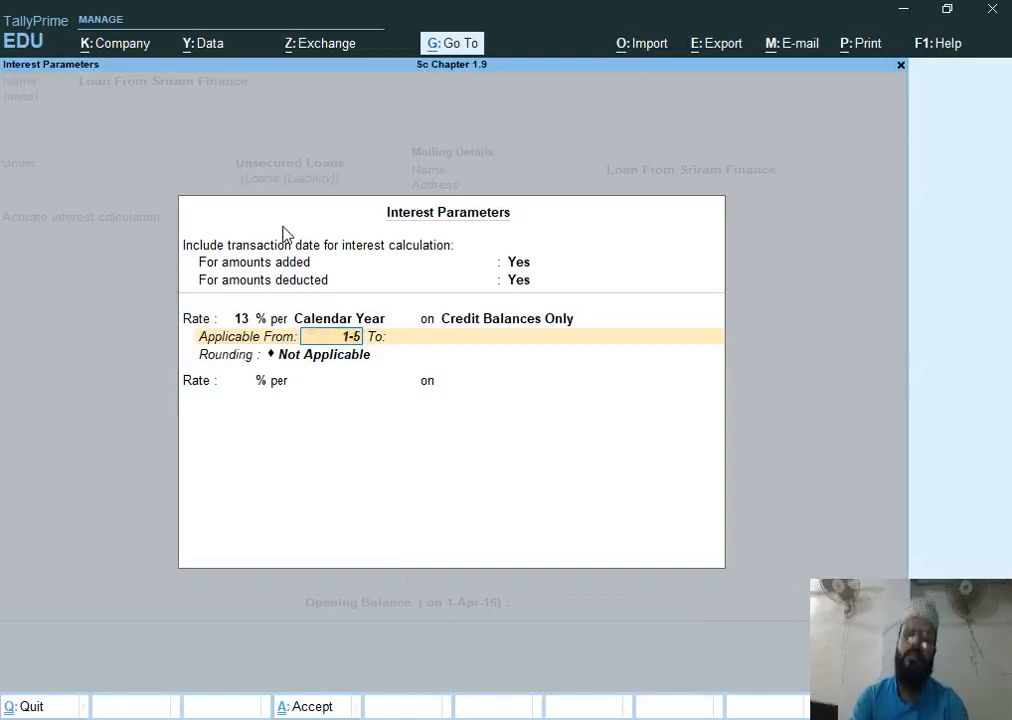
key(Return)
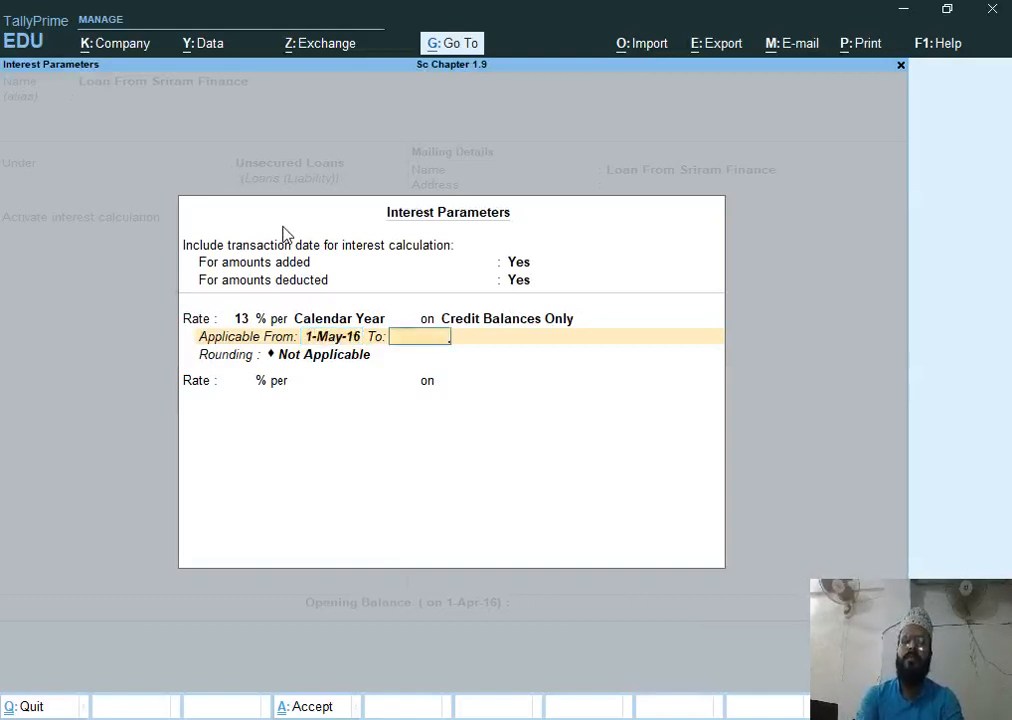
key(Return)
key(Return)
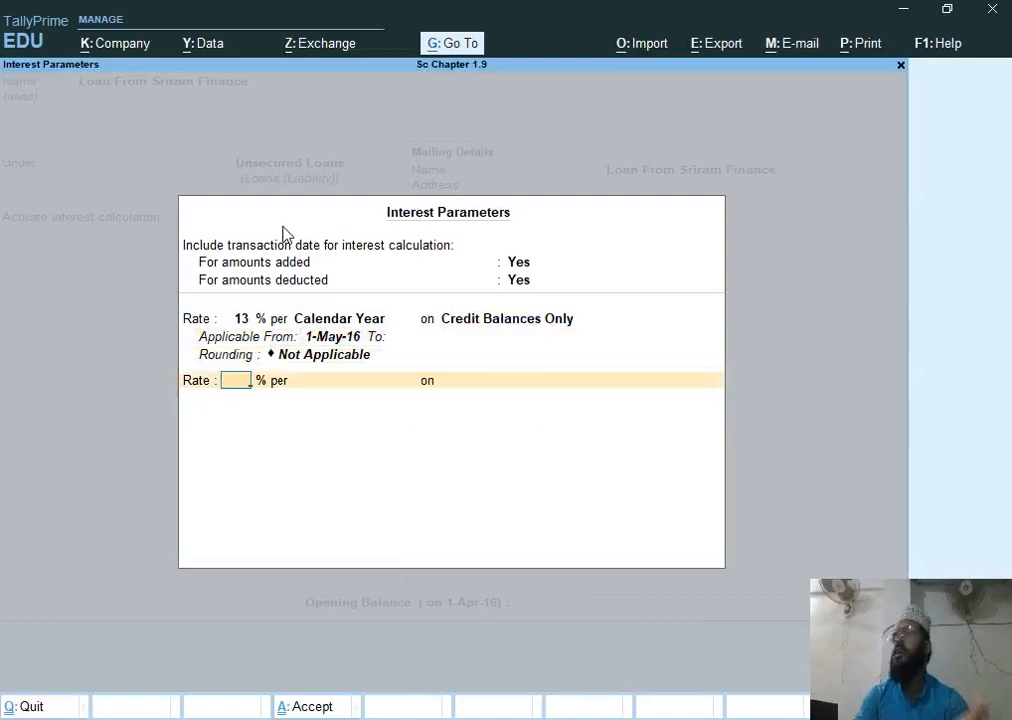
key(Return)
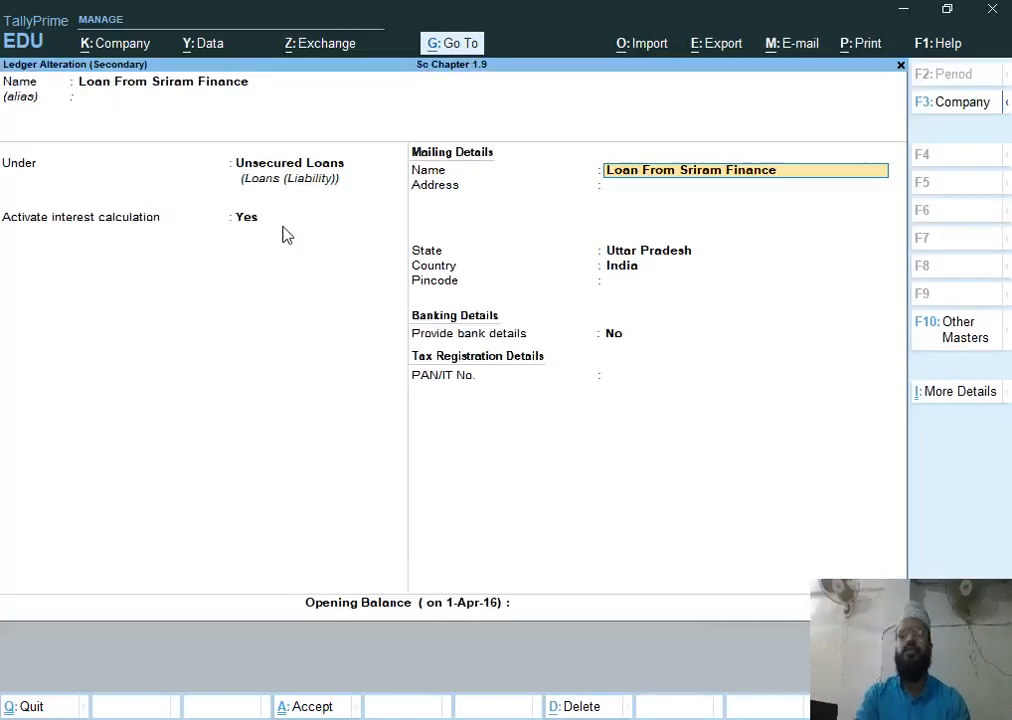
key(ctrl+a)
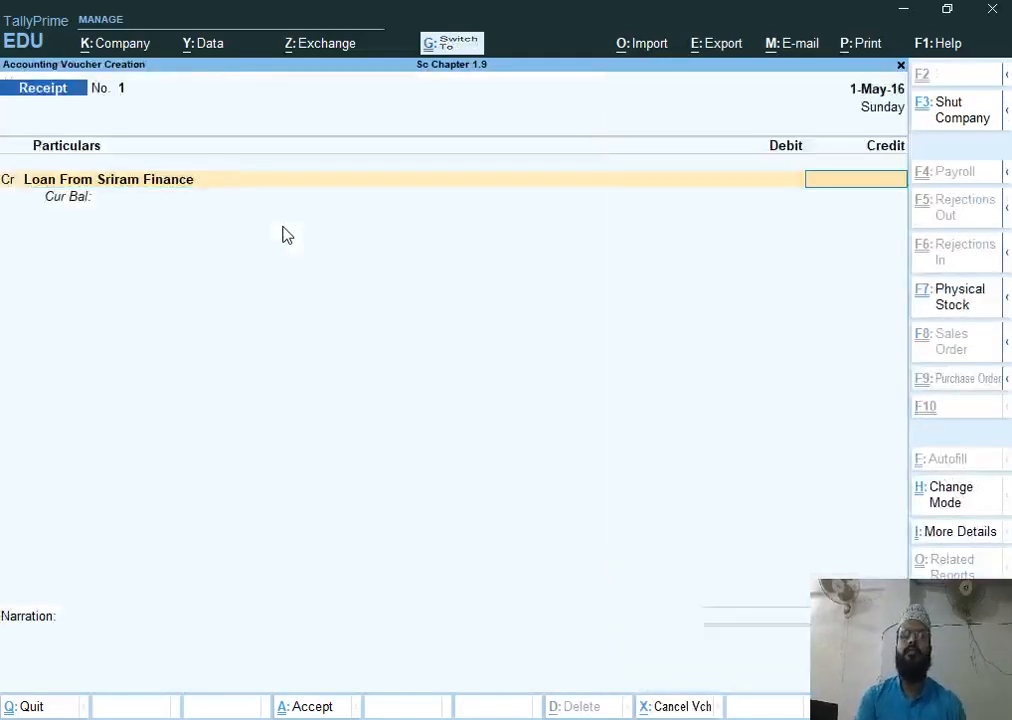
Enter 225000 as the credit amount for Loan From Sriram Finance
text(225000)
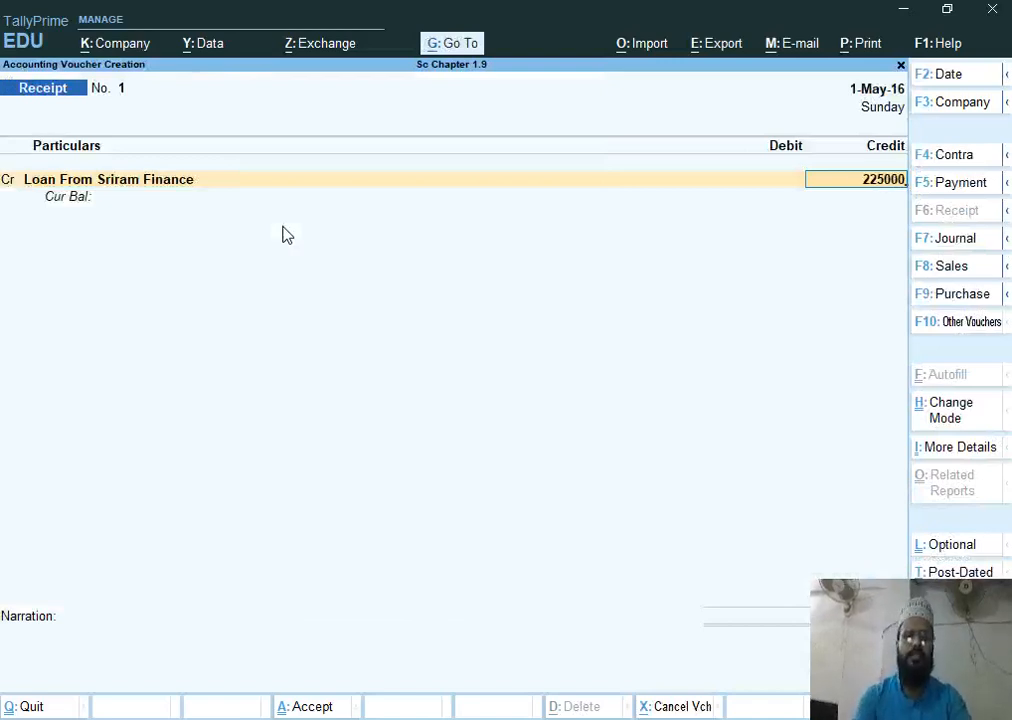
key(Return)
Select Hdfc Bank as the debited ledger for the full receipt amount
key(Return)
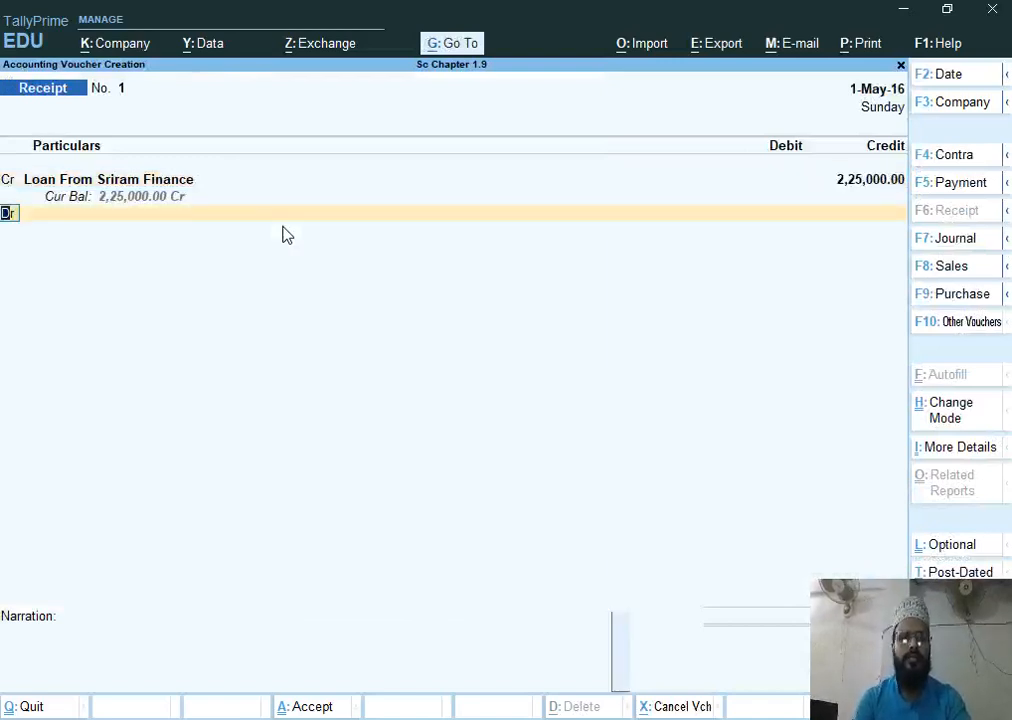
key(Return)
text(hd)
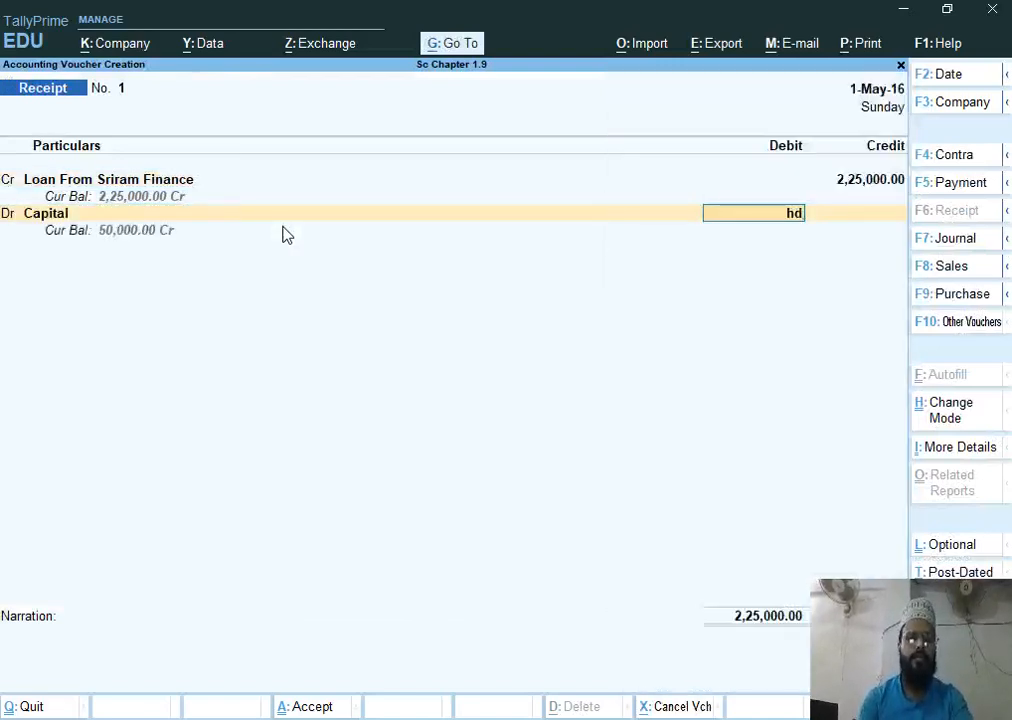
key(BackSpace)
key(BackSpace)
key(BackSpace)
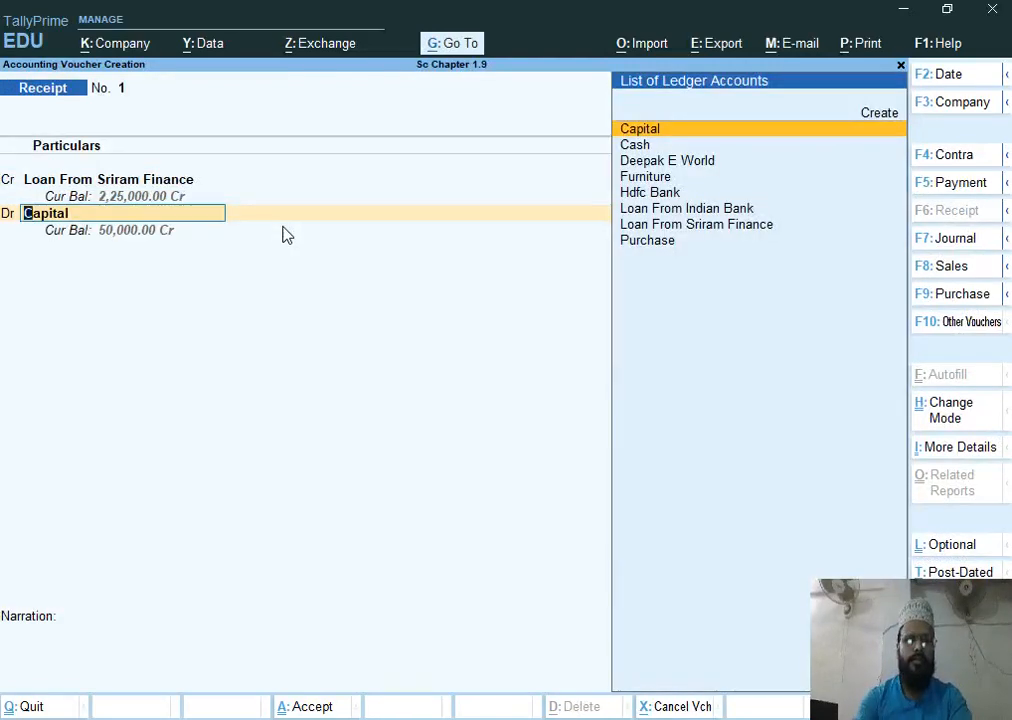
text(h)
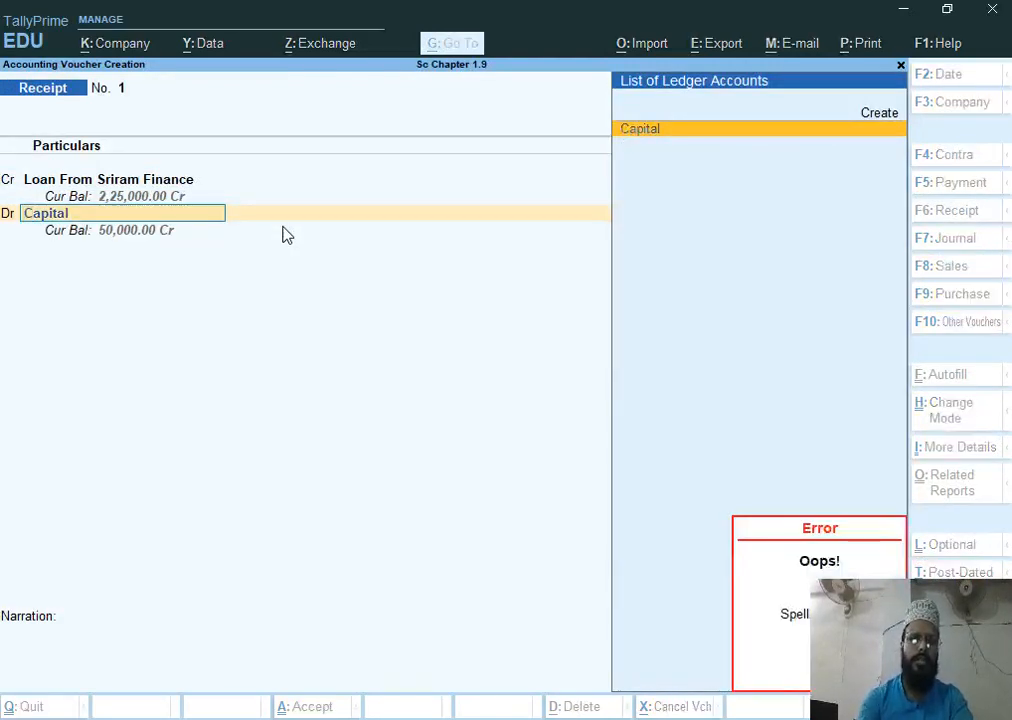
key(BackSpace)
key(BackSpace)
key(BackSpace)
key(BackSpace)
key(BackSpace)
key(BackSpace)
key(BackSpace)
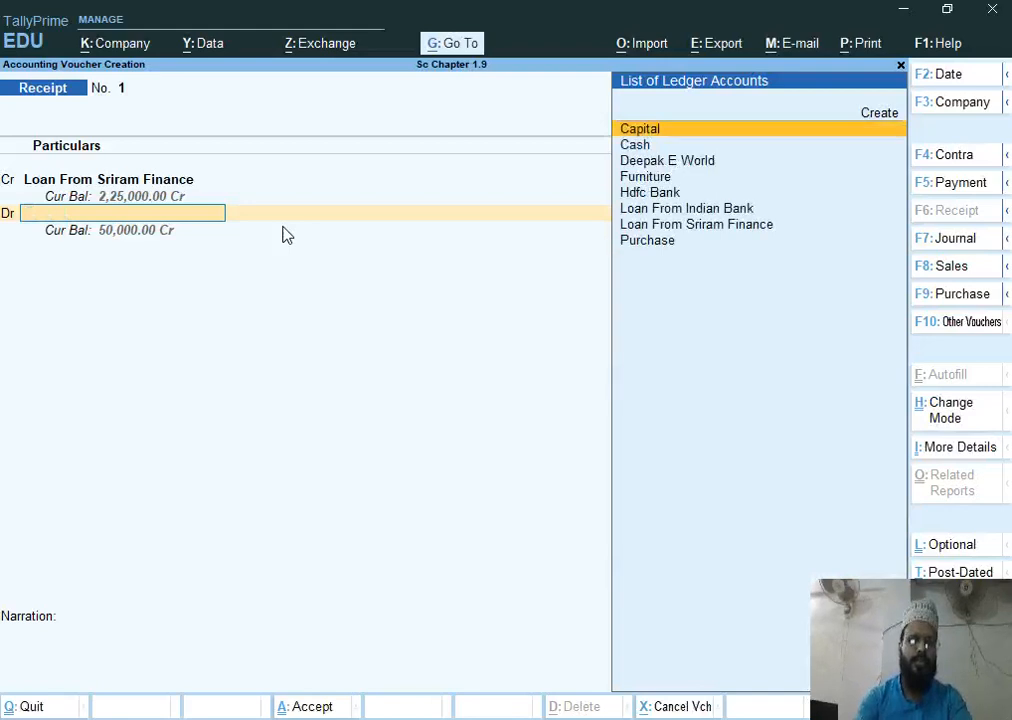
text(Hdfc Bank)
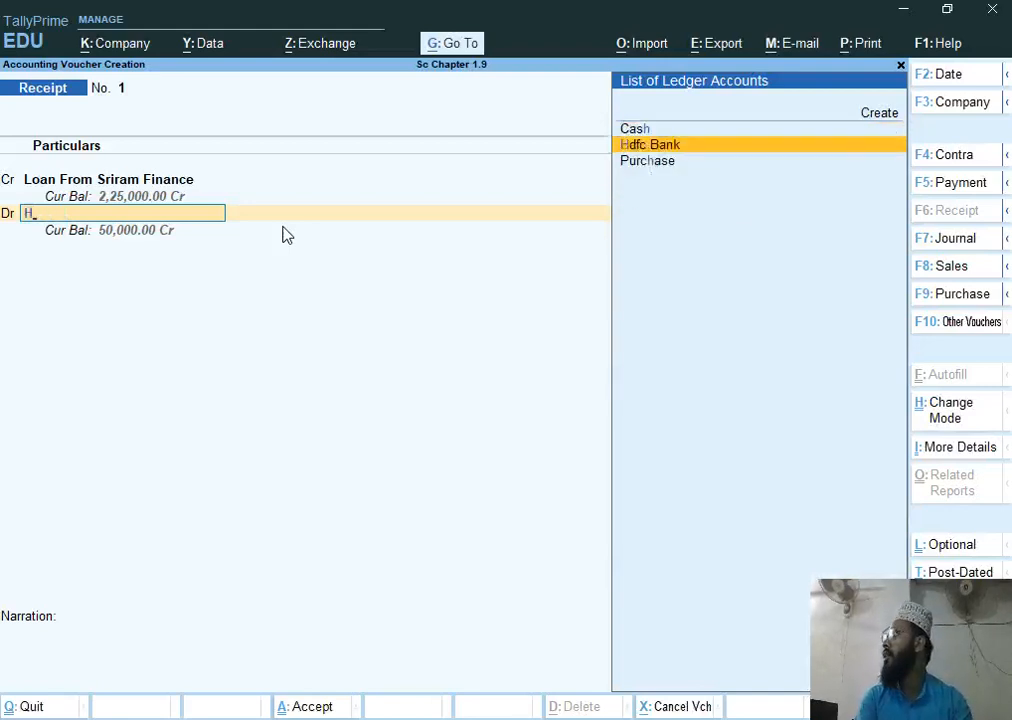
key(Return)
Fill the bank allocation with cheque number 250124 and bank name Icici, then save the receipt voucher
key(Return)
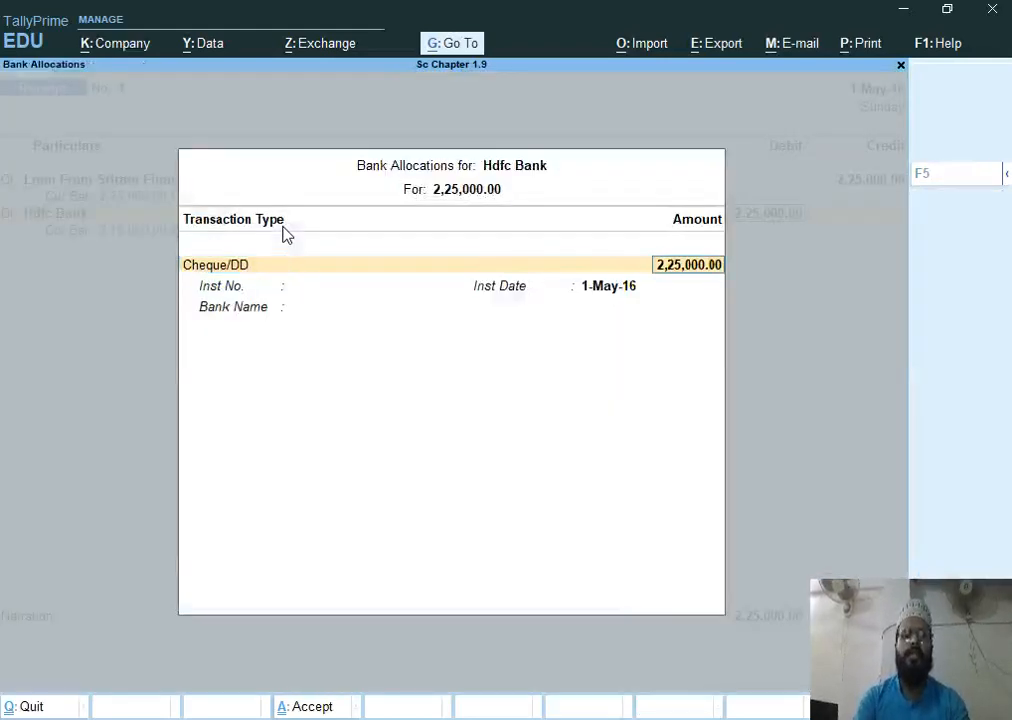
key(Return)
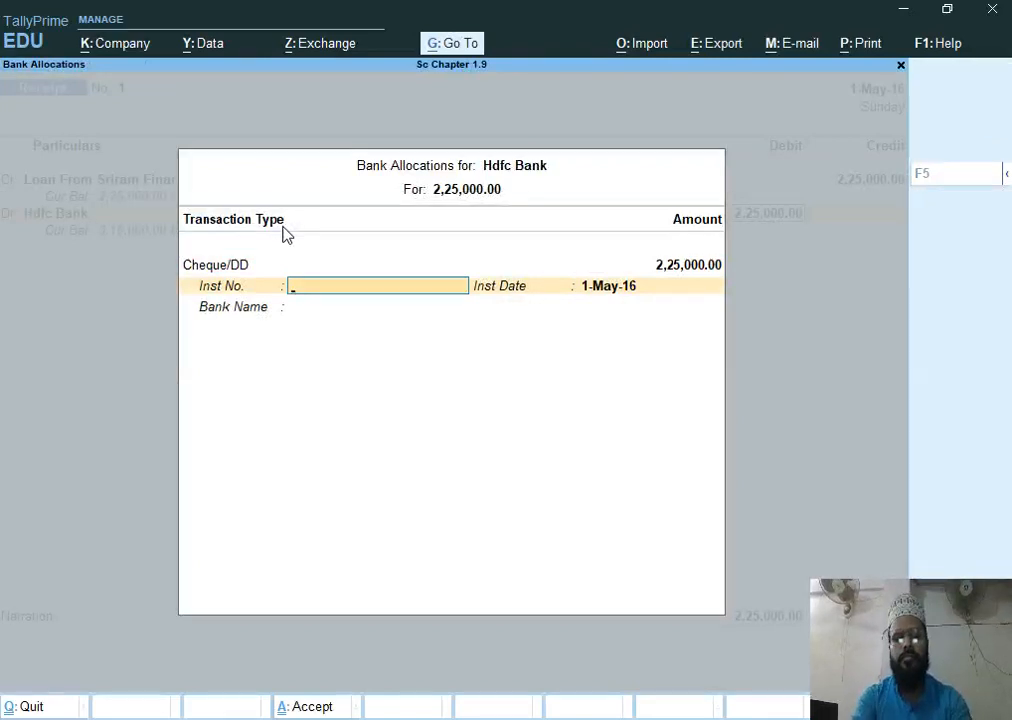
text(2)
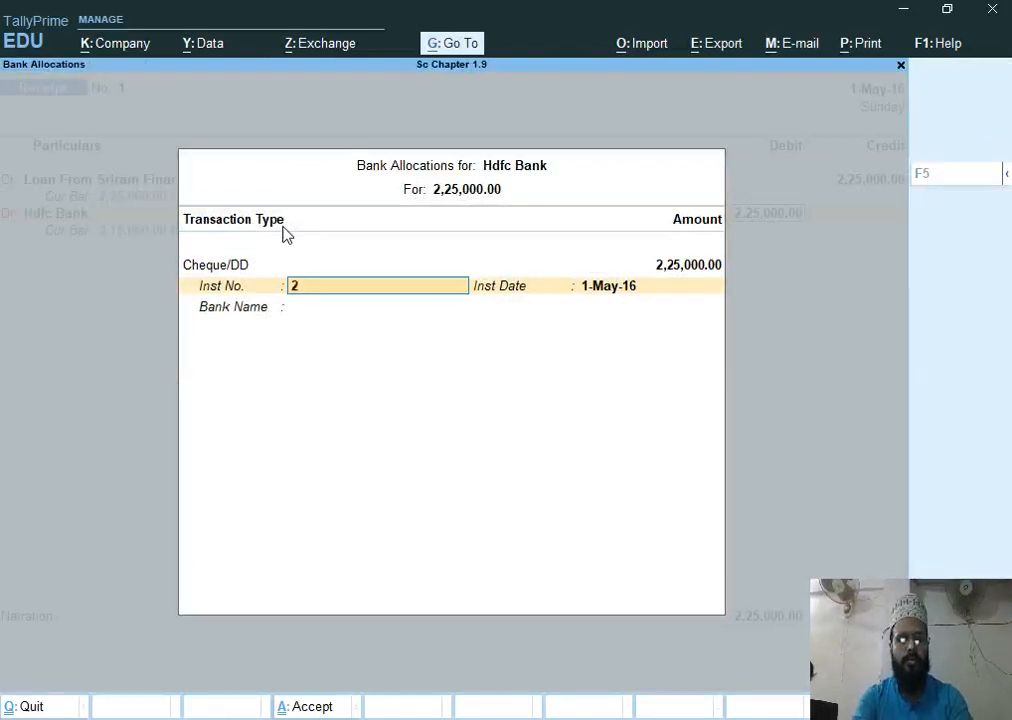
text(50124)
key(Return)
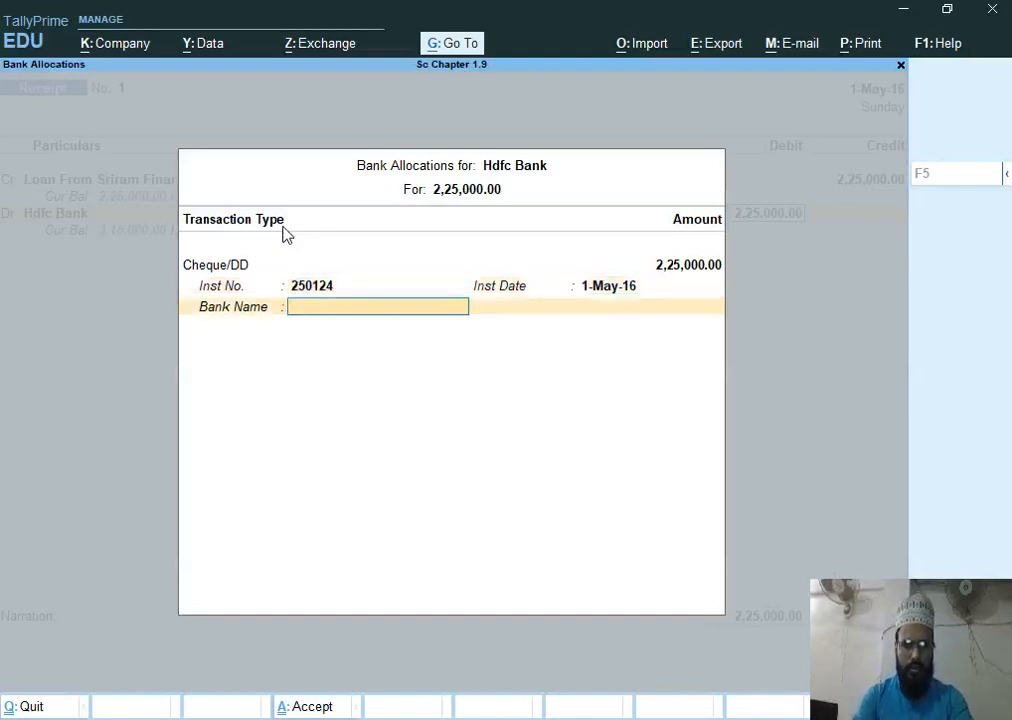
key(Down)
key(Return)
text(Icici)
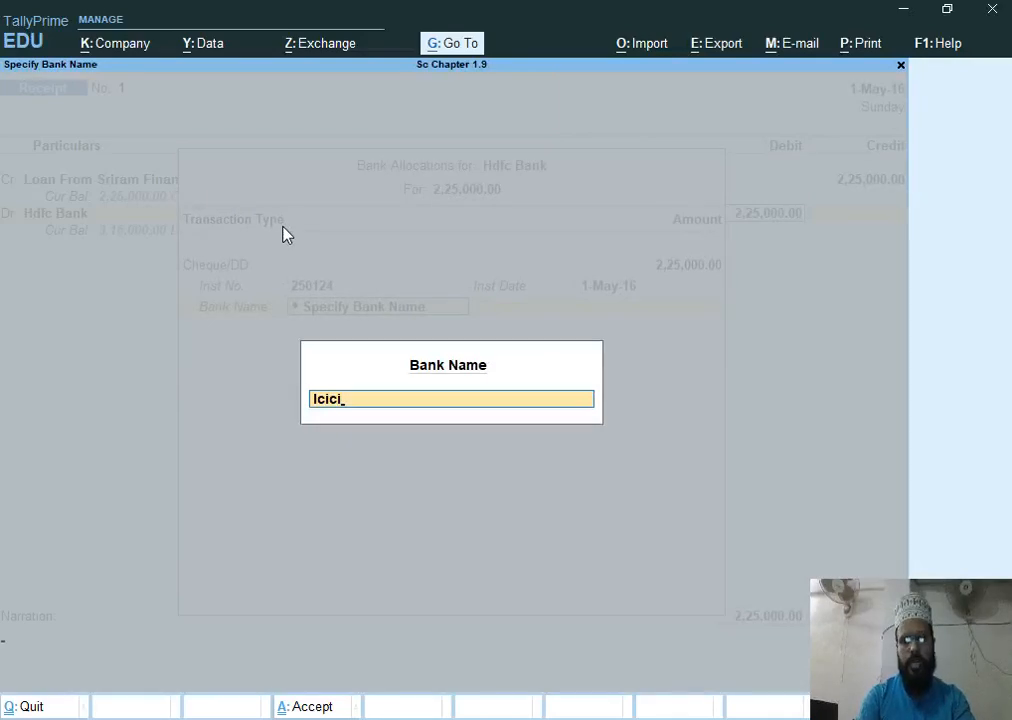
key(Return)
key(Return)
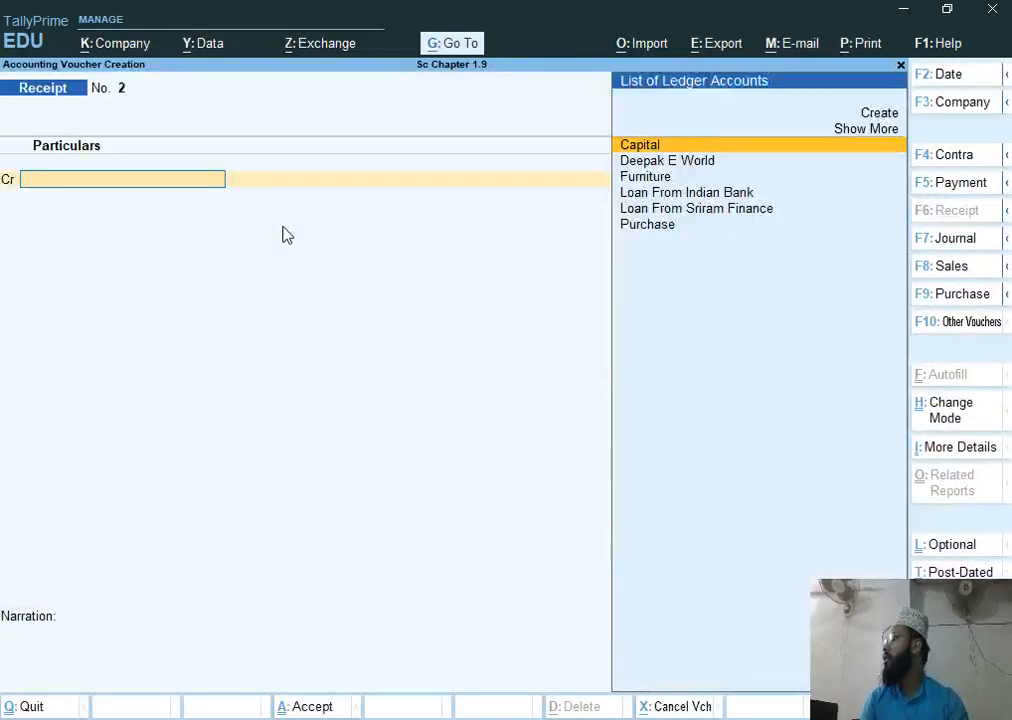
Check the next assignment task in the Word document before returning to Tally
key(alt+Tab)
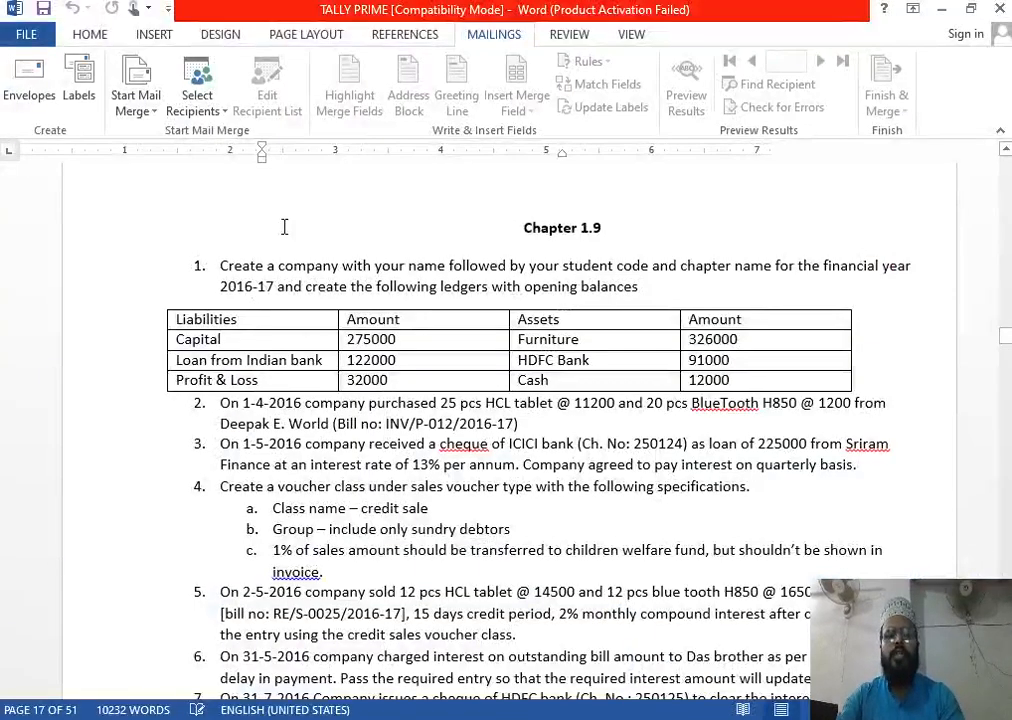
scroll(326, 591, down, 1)
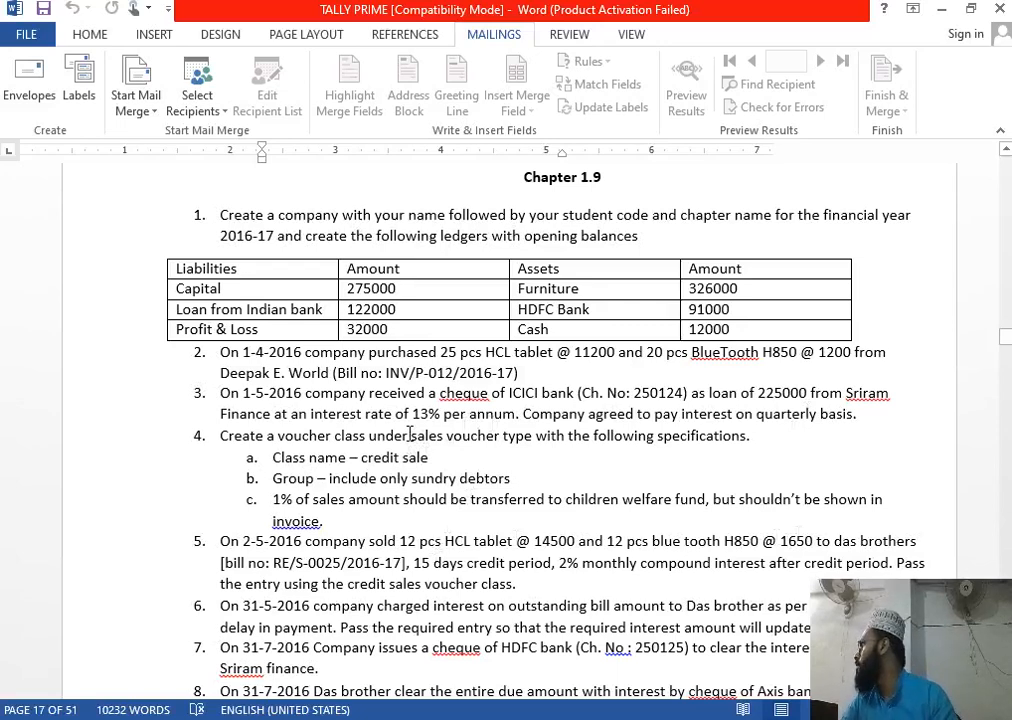
key(alt+Tab)
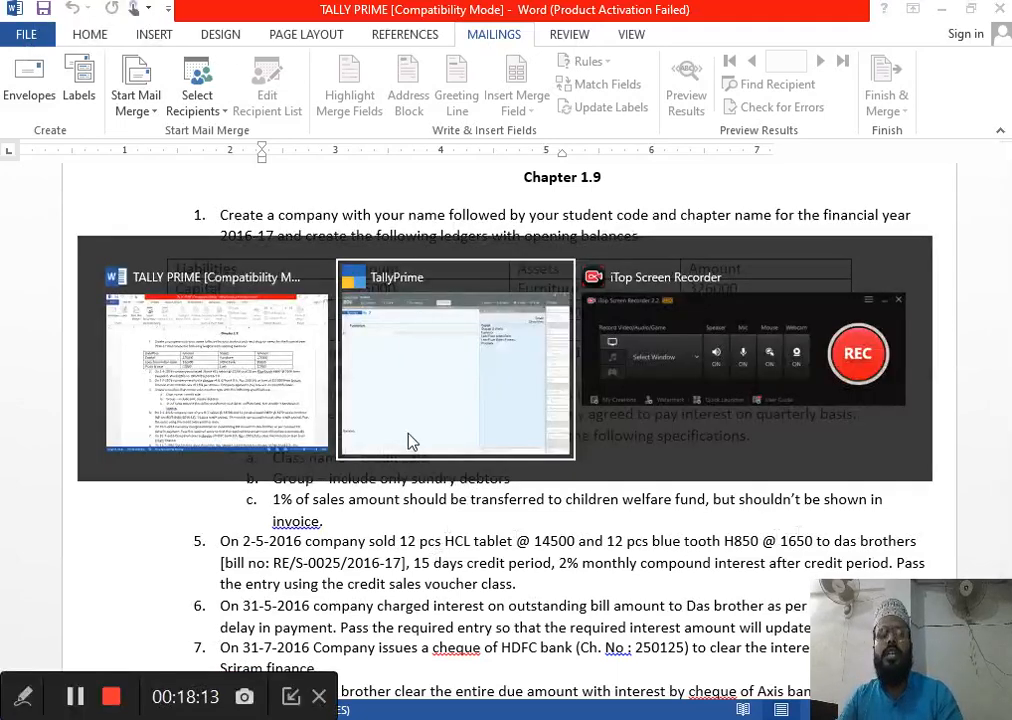
Leave voucher entry and open the Sales voucher type for alteration
key(Escape)
key(Escape)
key(y)
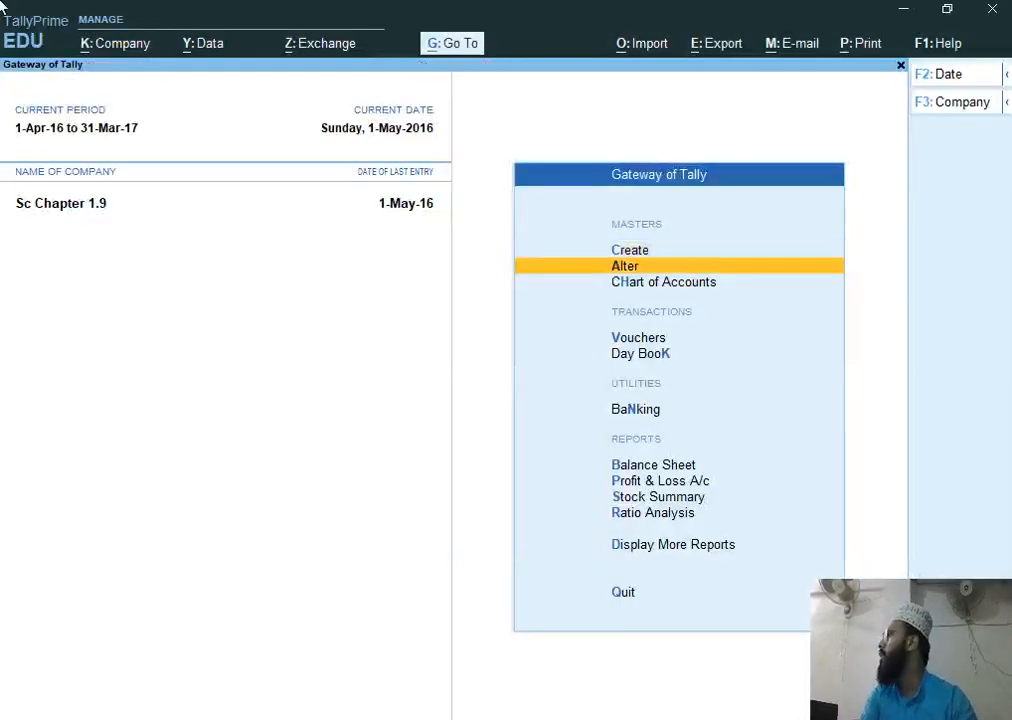
key(Up)
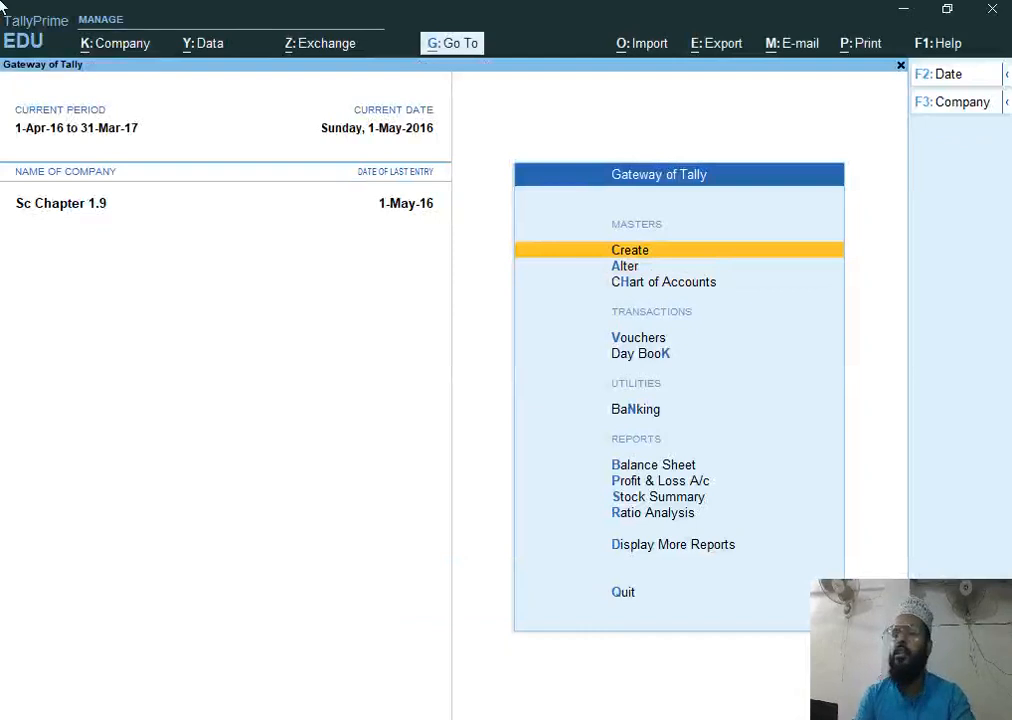
key(Down)
key(Return)
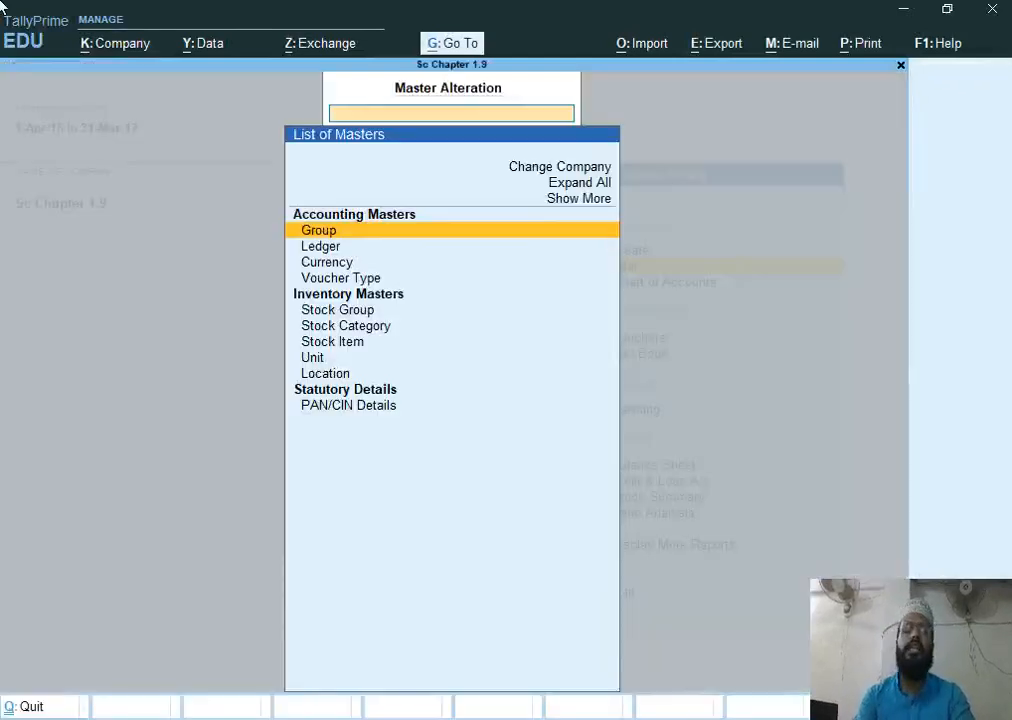
key(Down)
key(Down)
key(Down)
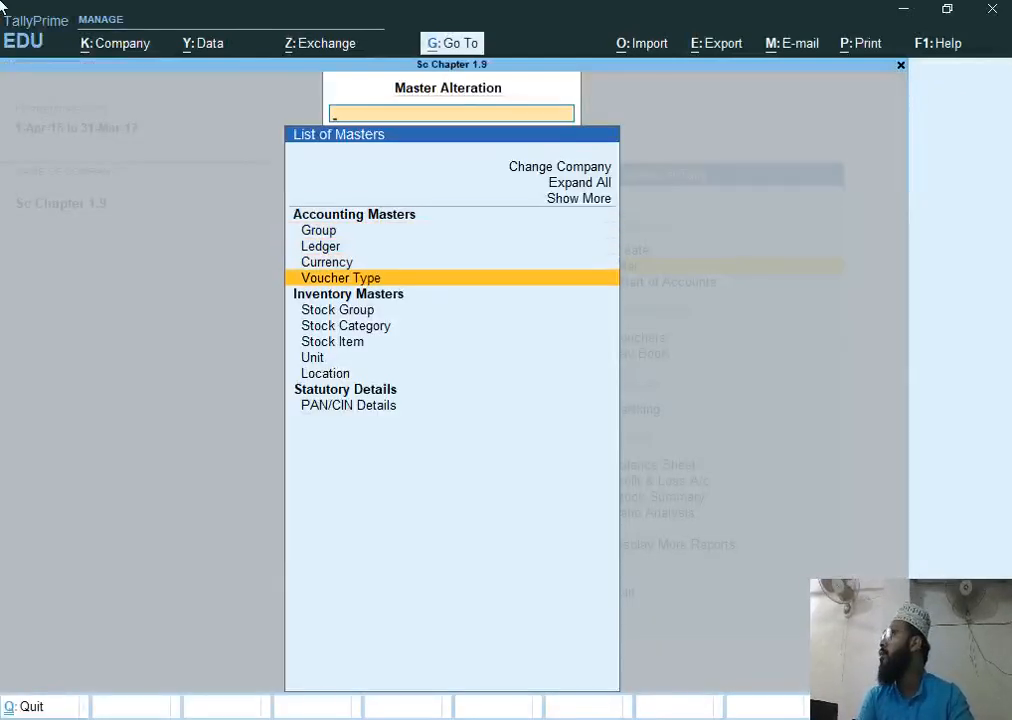
key(Return)
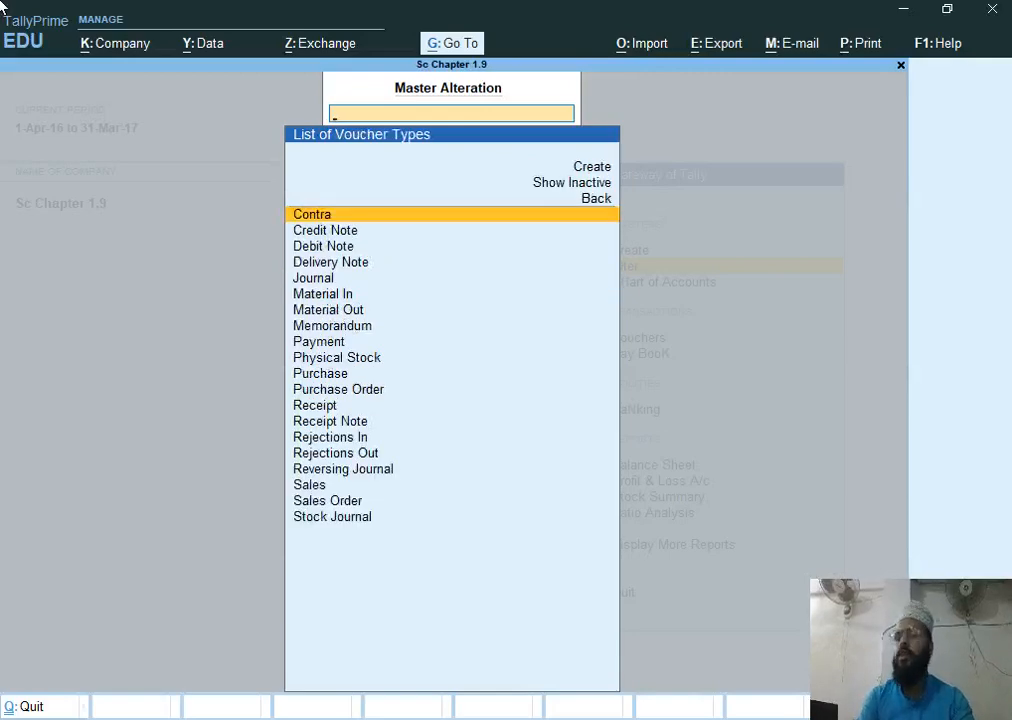
text(S)
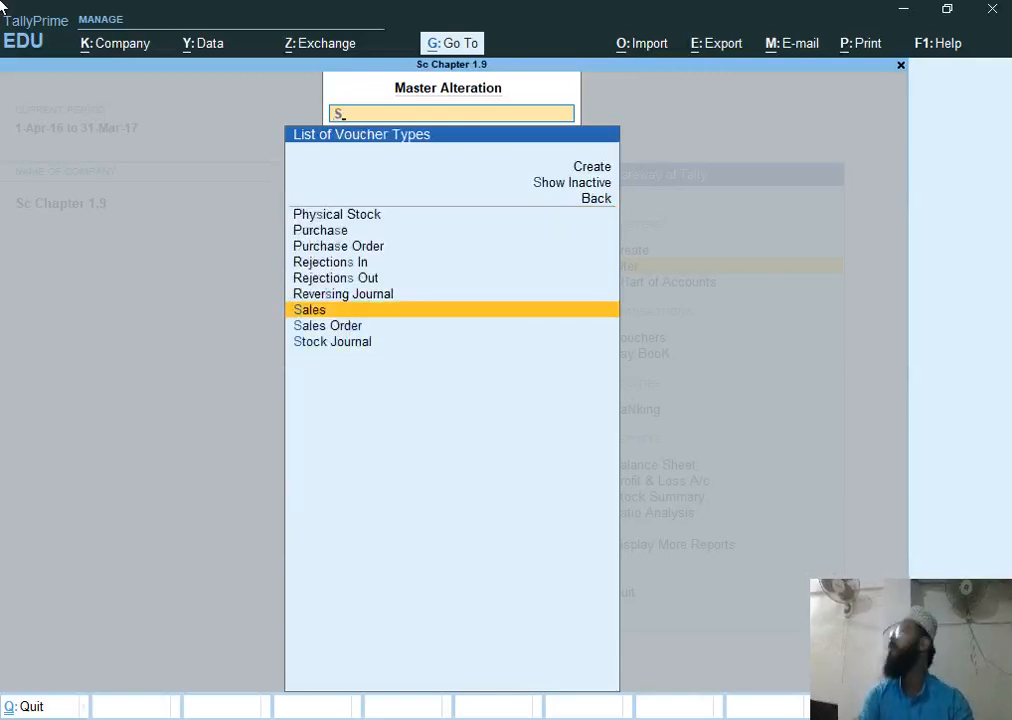
key(Return)
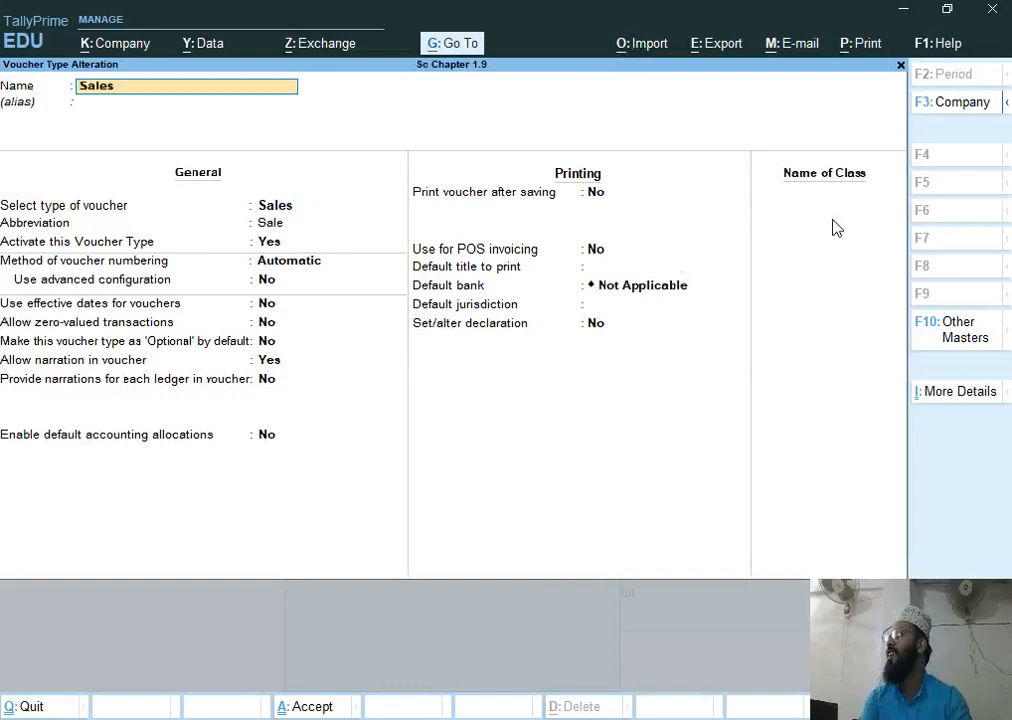
Add a voucher class named Credit Sales to the Sales voucher type
key(Return)
key(Return)
key(Return)
key(Return)
key(Return)
key(Return)
key(Return)
key(Return)
key(Return)
key(Return)
key(Return)
key(Return)
key(Return)
key(Return)
key(Return)
key(Return)
key(Return)
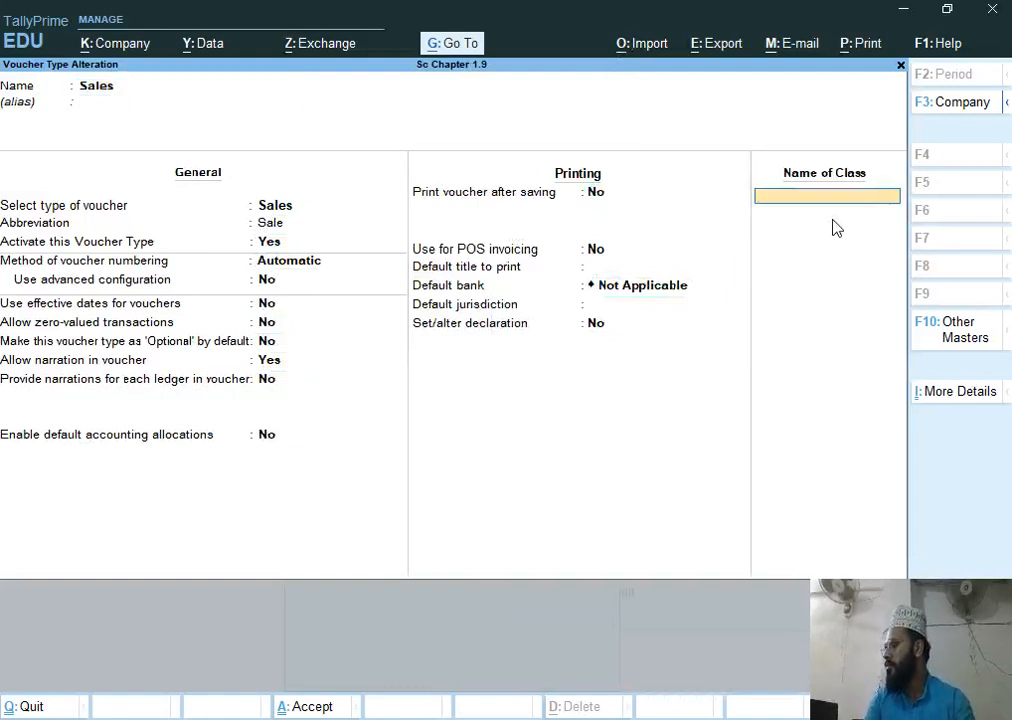
text(C)
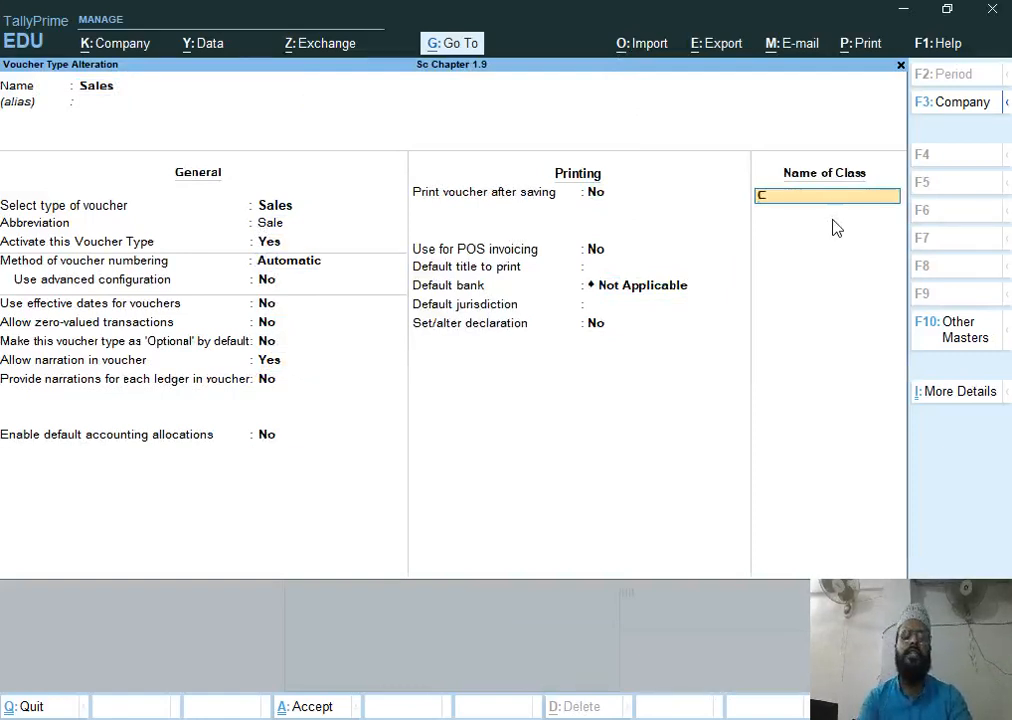
text(redit)
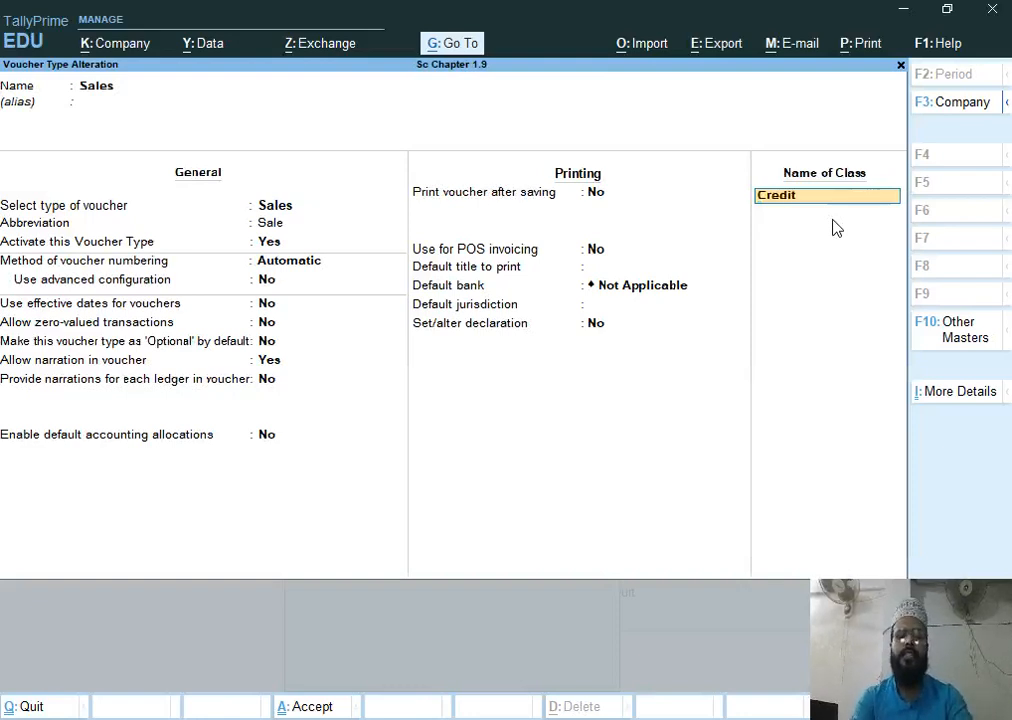
text( Sales)
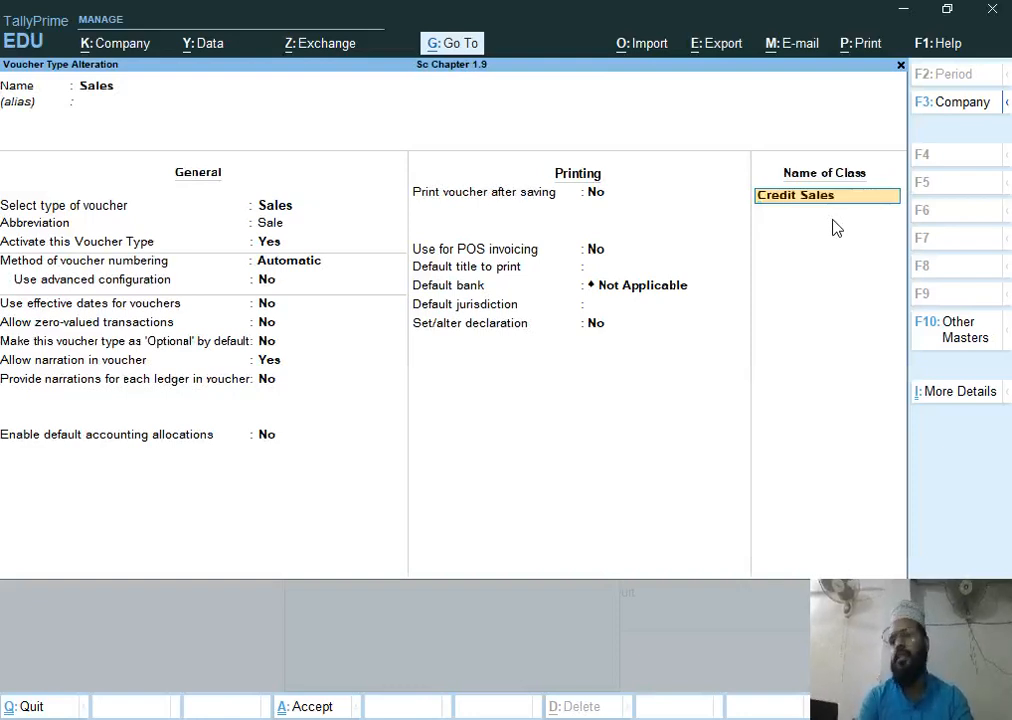
key(Return)
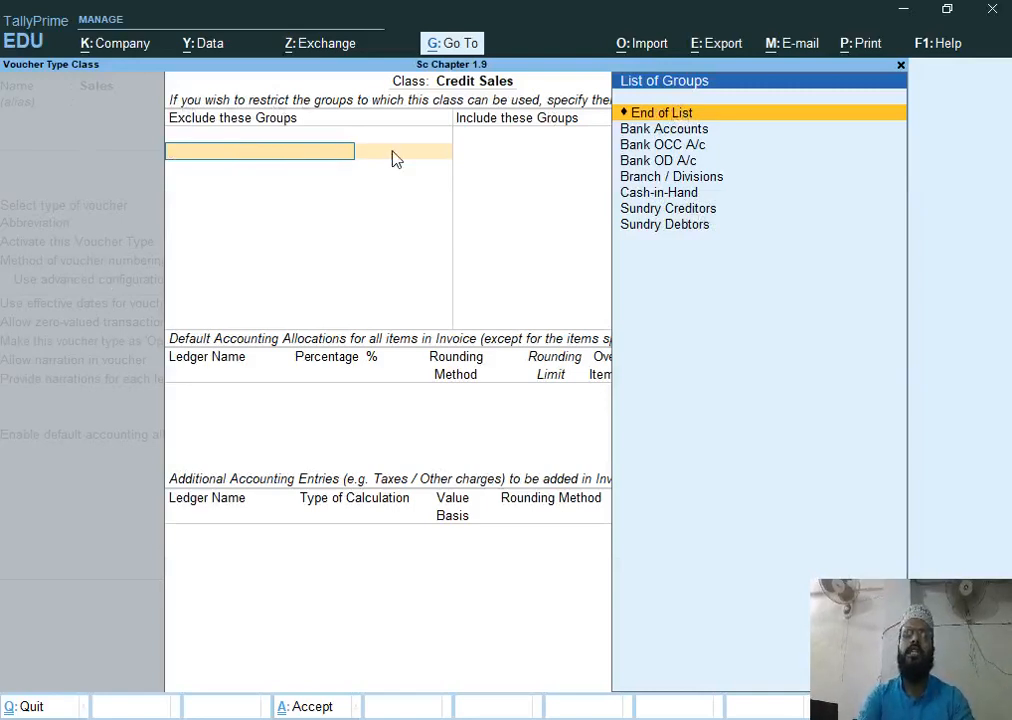
Restrict the Credit Sales class so only the Sundry Debtors group is included
key(Return)
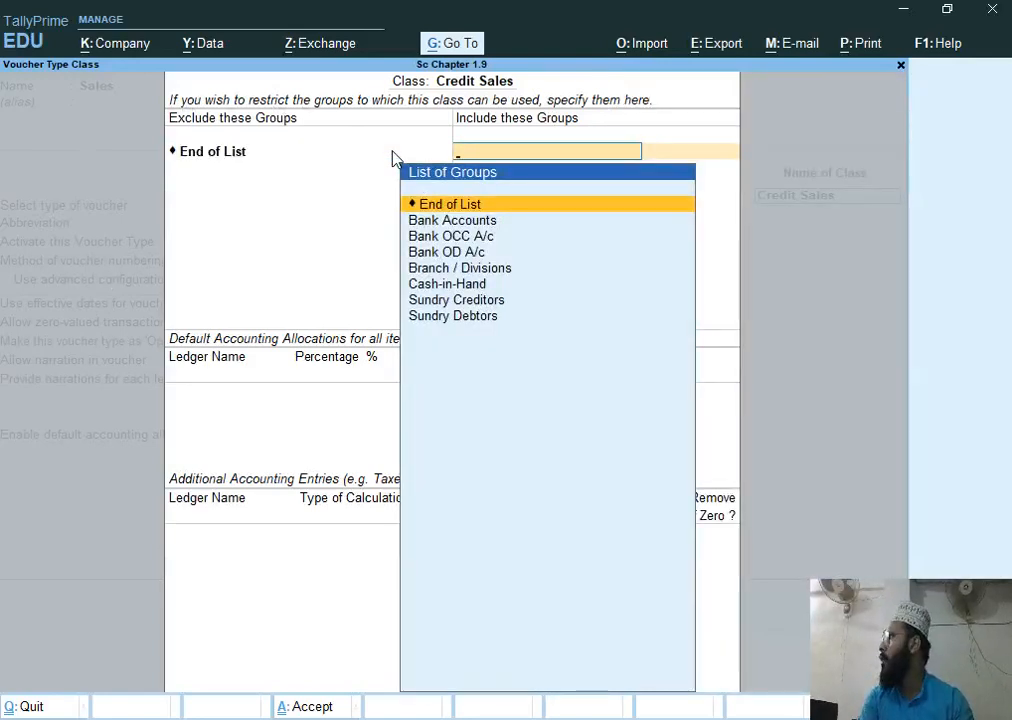
key(Down)
key(Down)
key(Down)
key(Down)
key(Down)
key(Down)
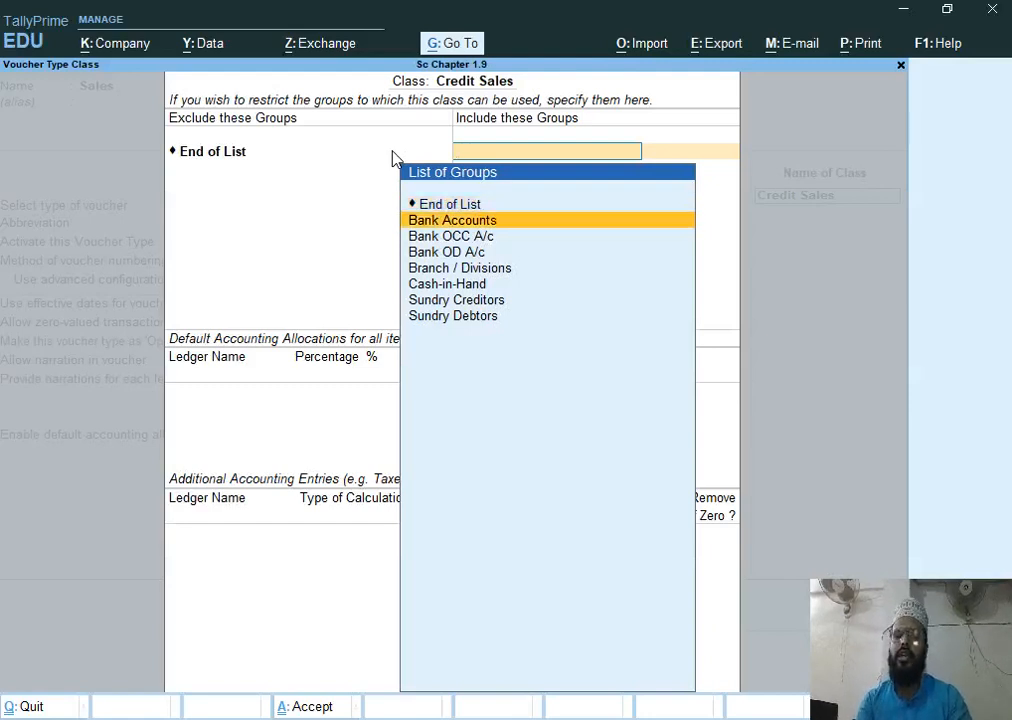
key(Down)
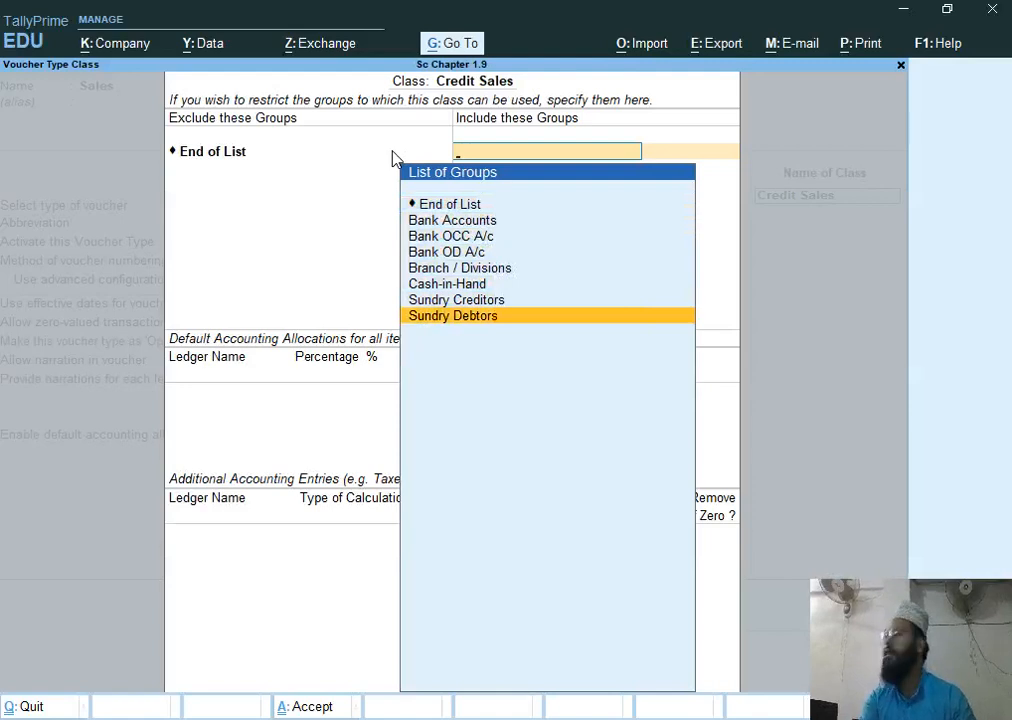
key(Return)
key(Return)
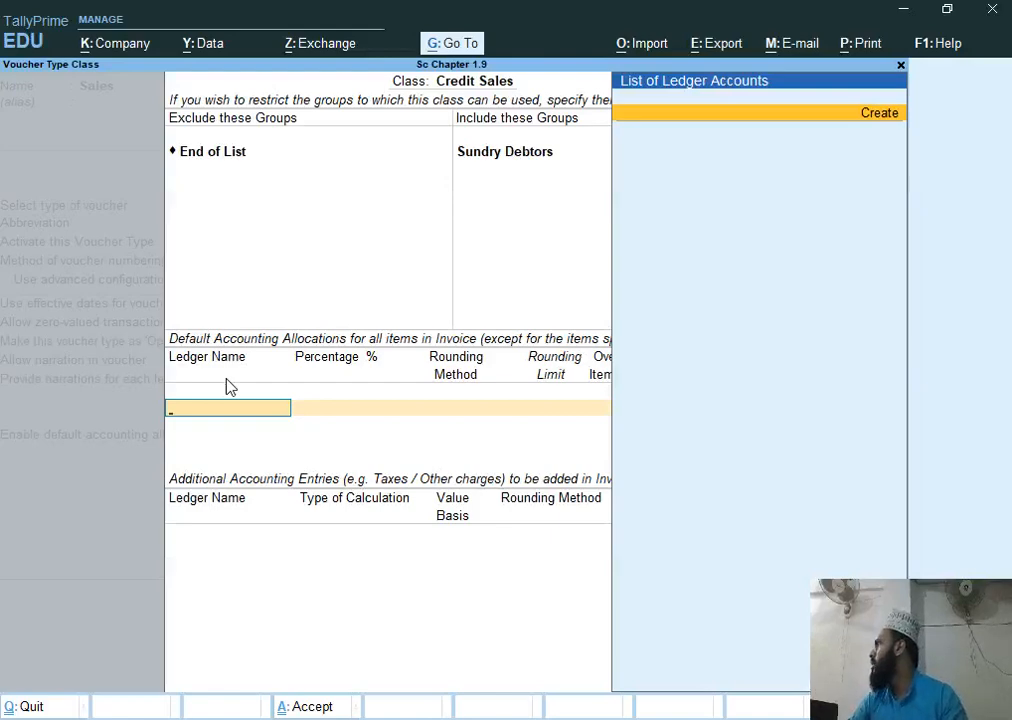
Create a Sales ledger under Sales Accounts as the class's default accounting allocation
key(alt+c)
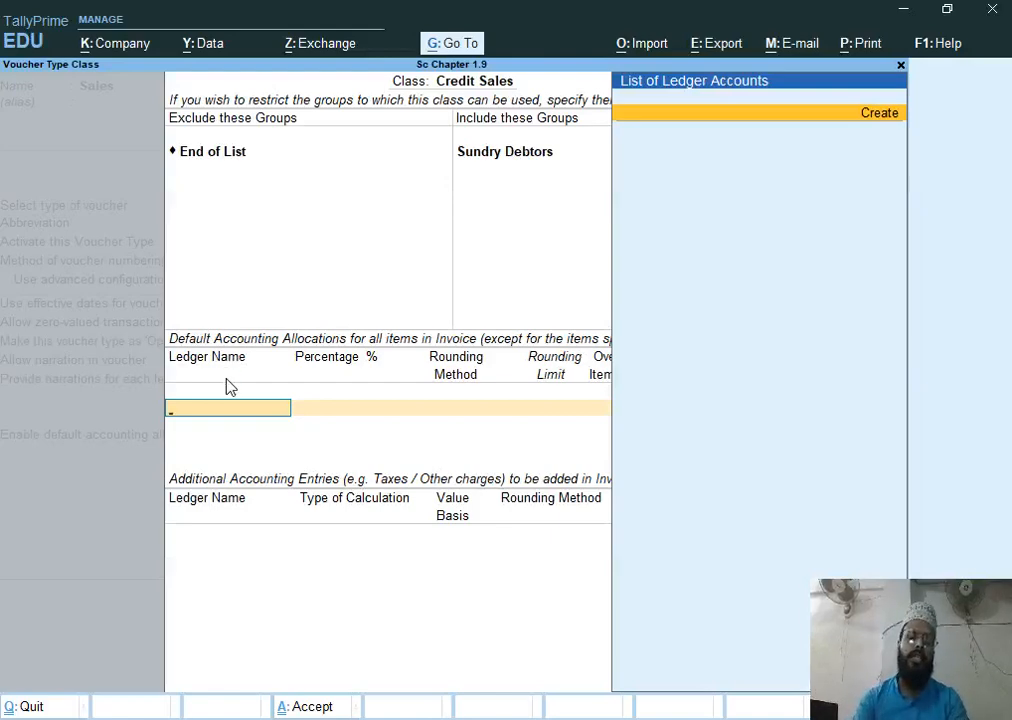
text(Sales)
key(Return)
key(Return)
text(S)
key(Return)
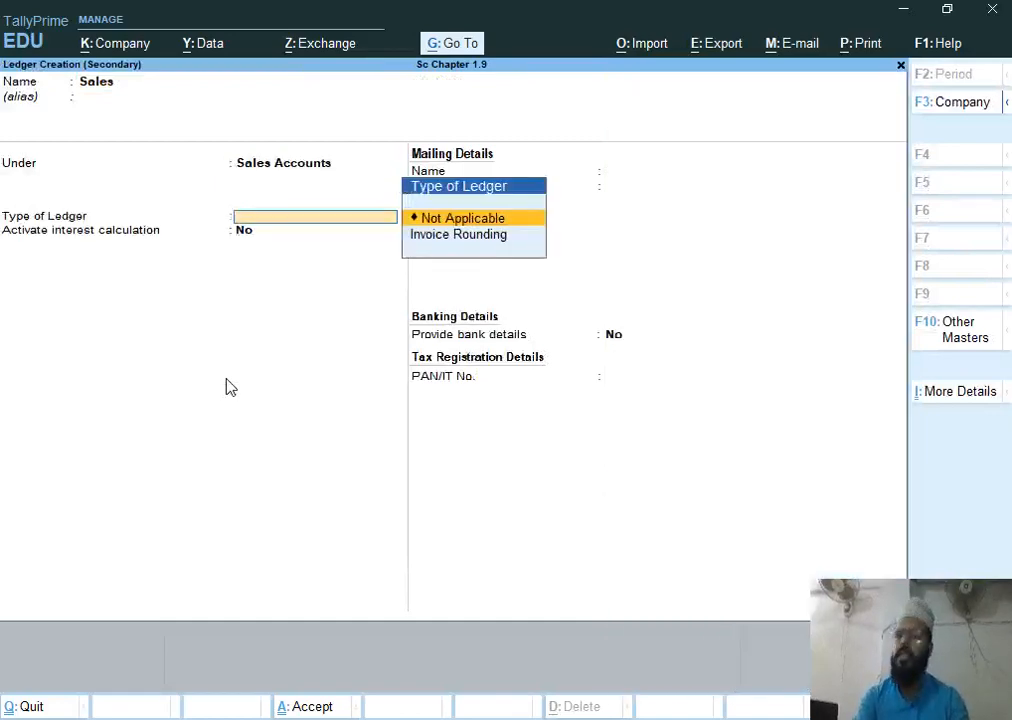
key(Return)
key(Return)
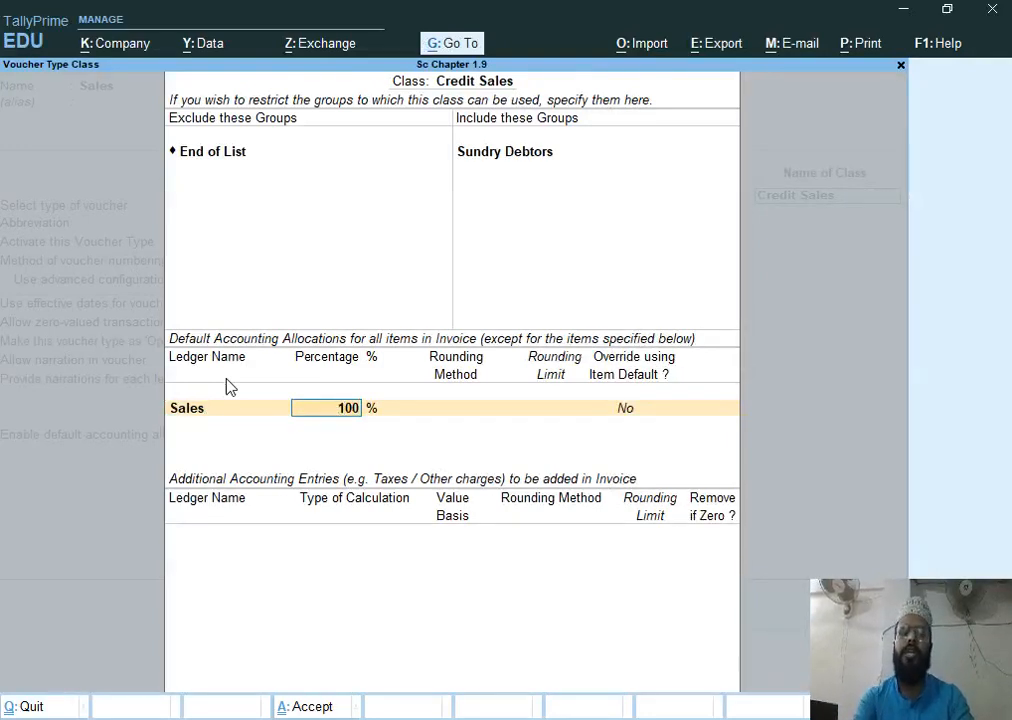
Allocate 99% to the Sales ledger with Normal Rounding and a rounding limit of 1
text(99)
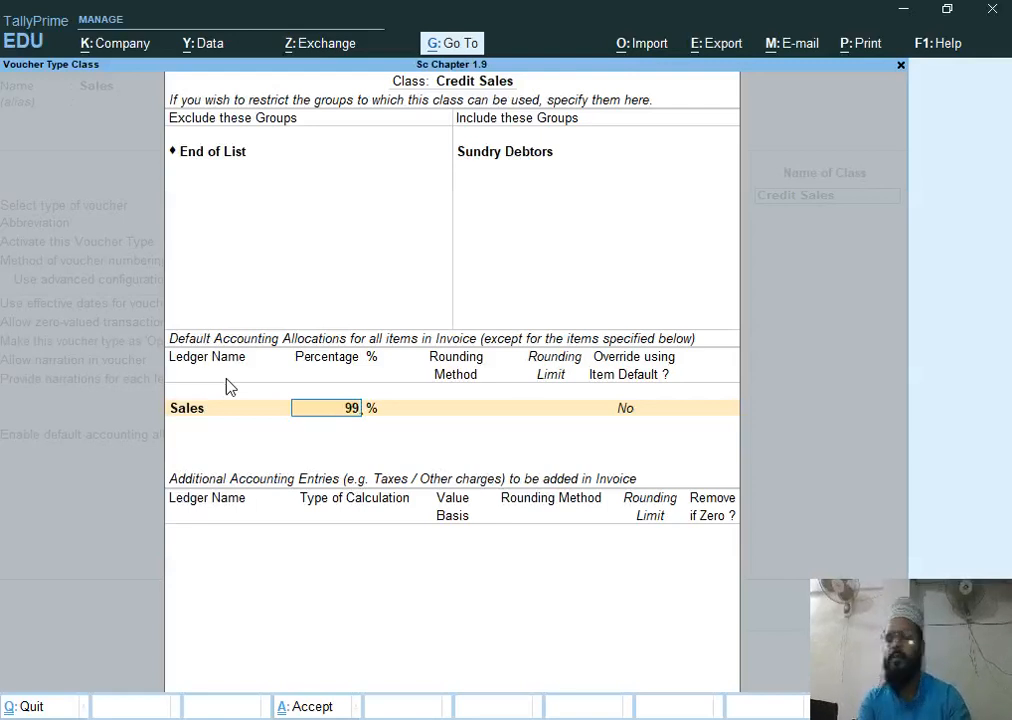
key(Return)
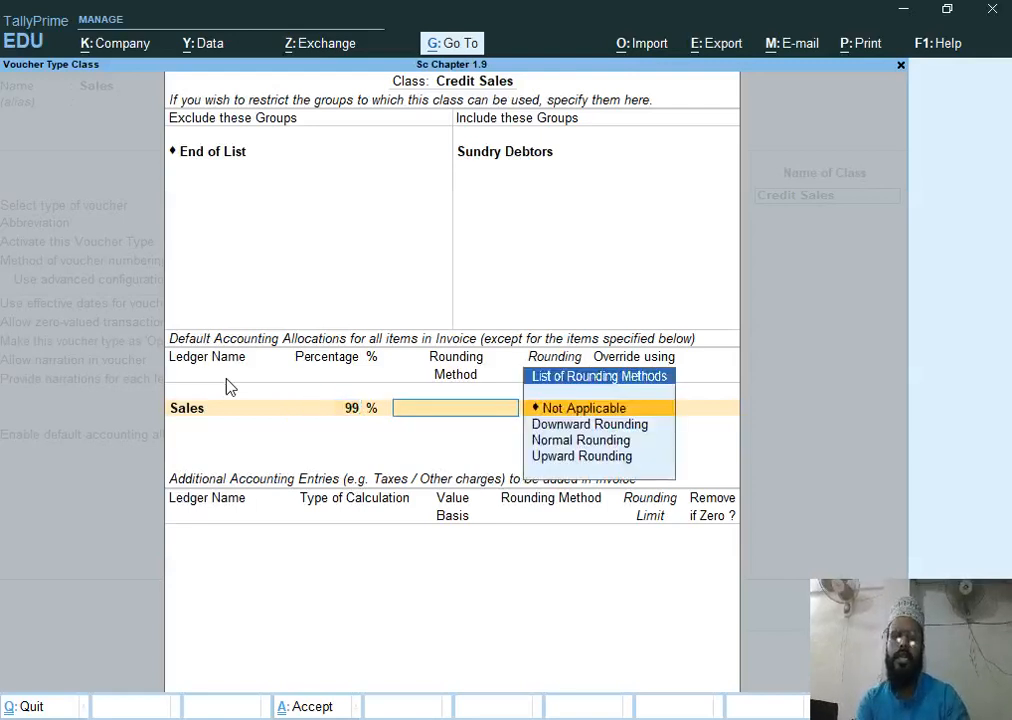
key(Down)
key(Down)
key(Return)
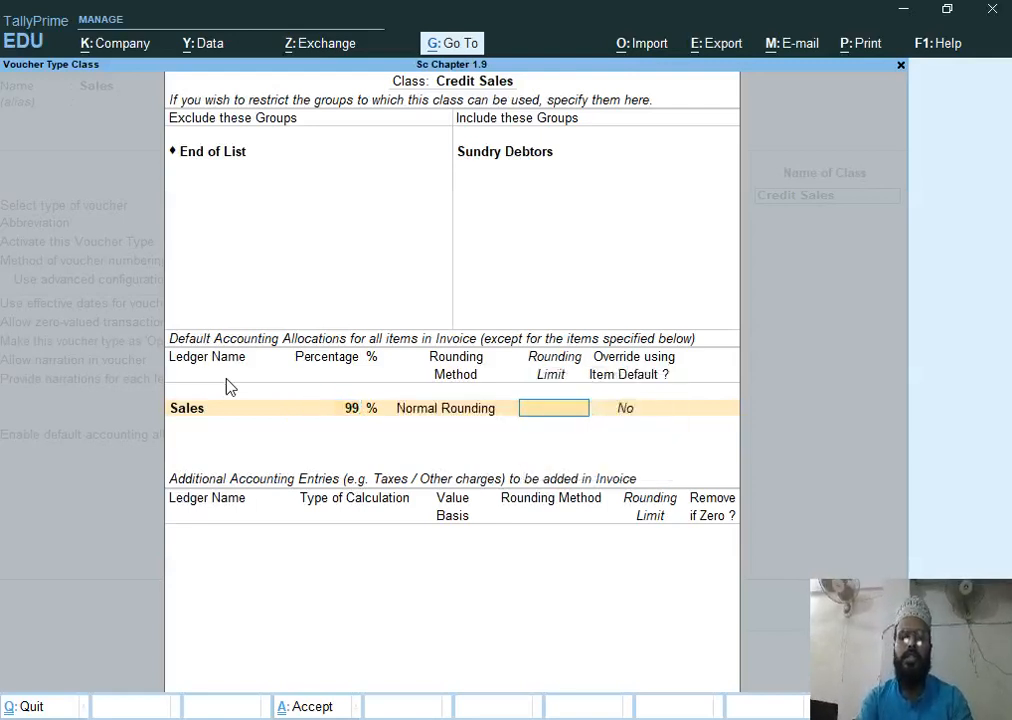
text(1)
key(Return)
key(Return)
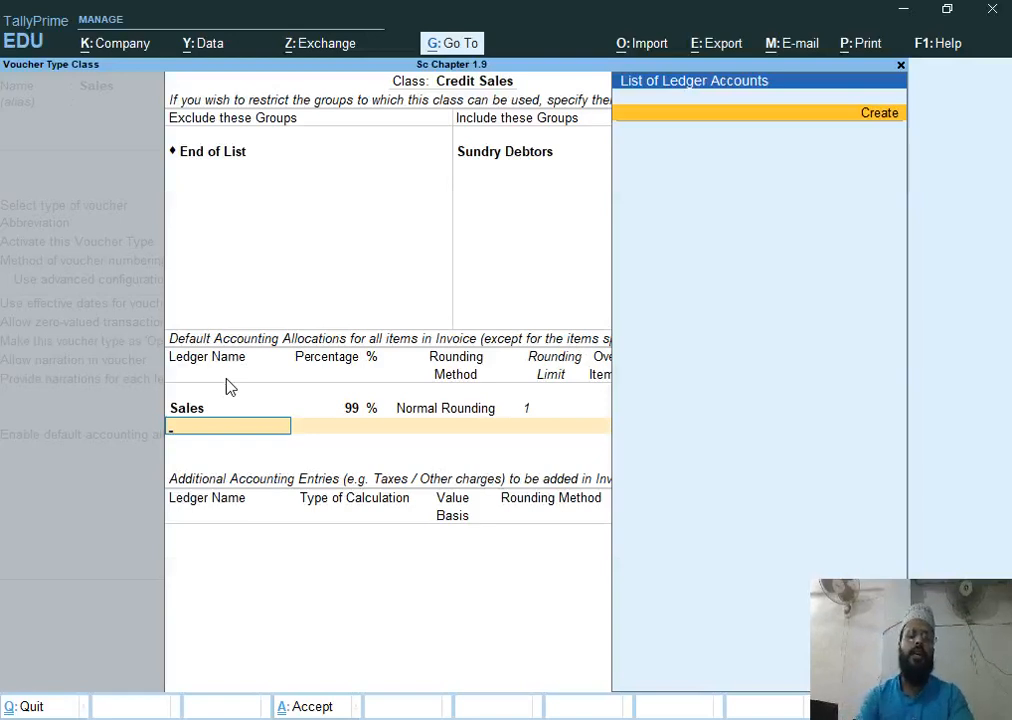
Create a Children Walfare Fund ledger under Current Liabilities and allocate it the remaining 1% of the class
key(alt+c)
text(Children Walfare Fund)
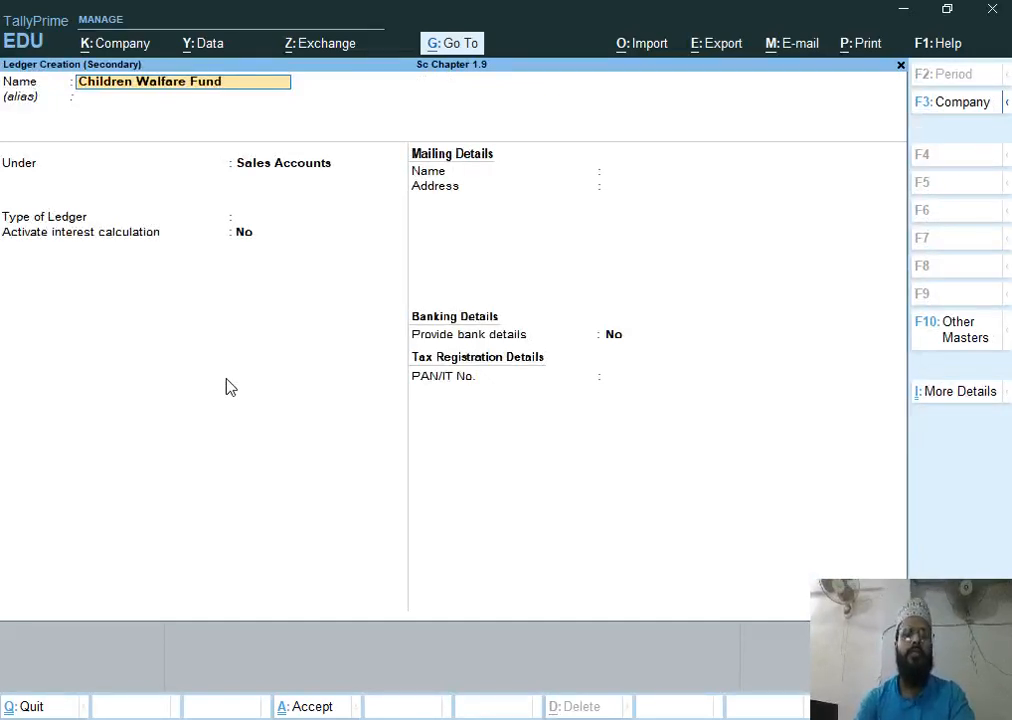
key(Return)
key(Return)
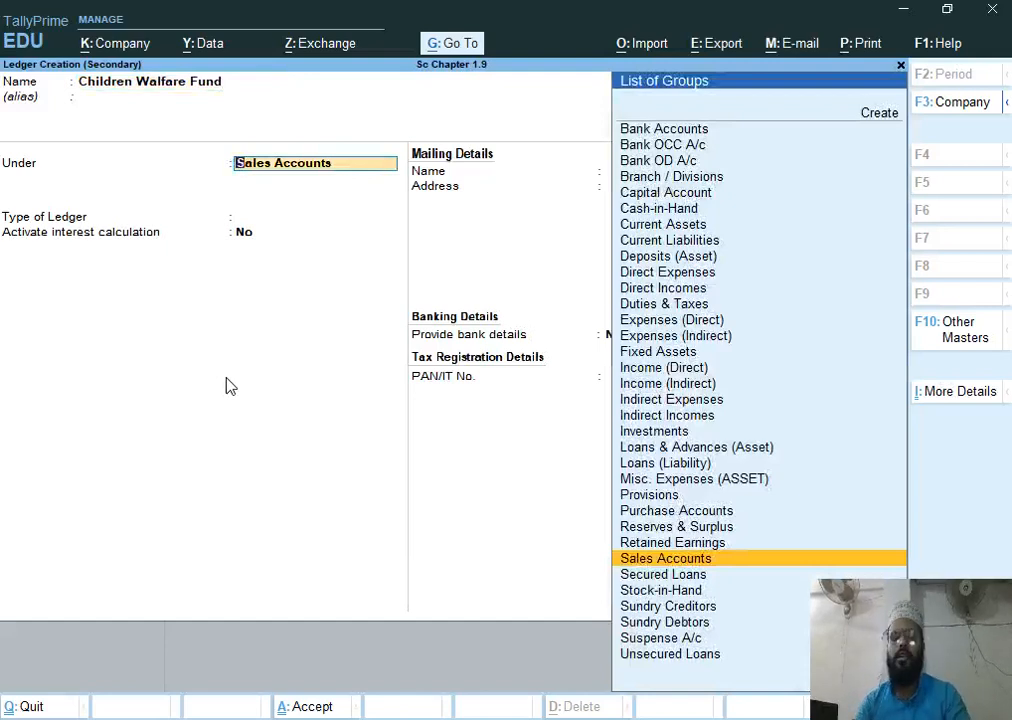
text(C)
key(Down)
key(Down)
key(Down)
key(Down)
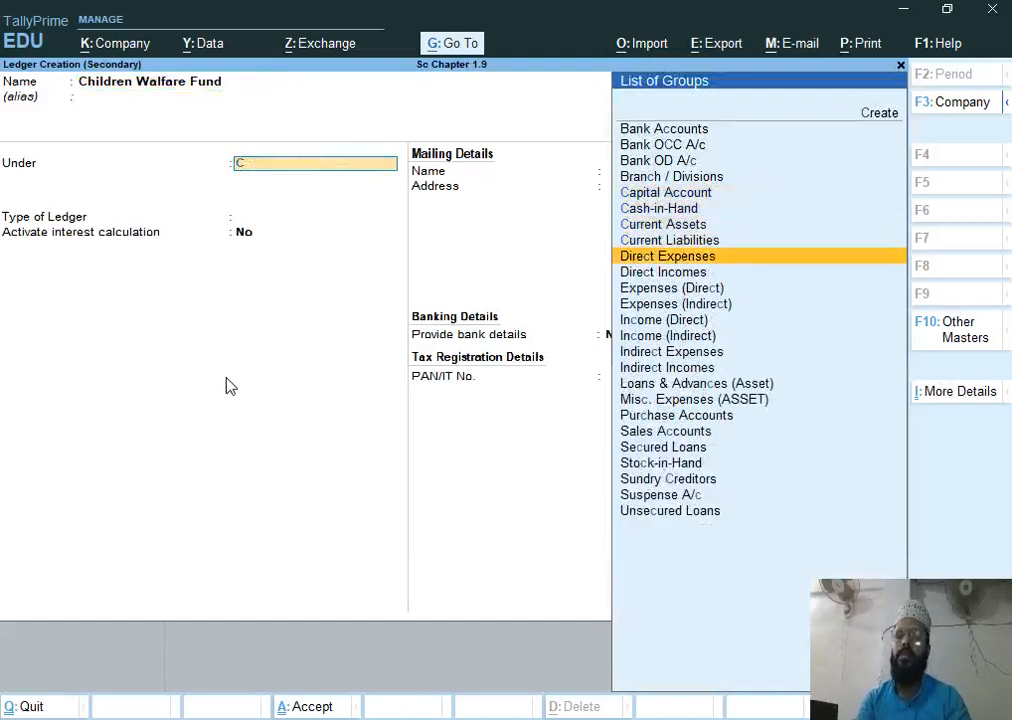
key(Up)
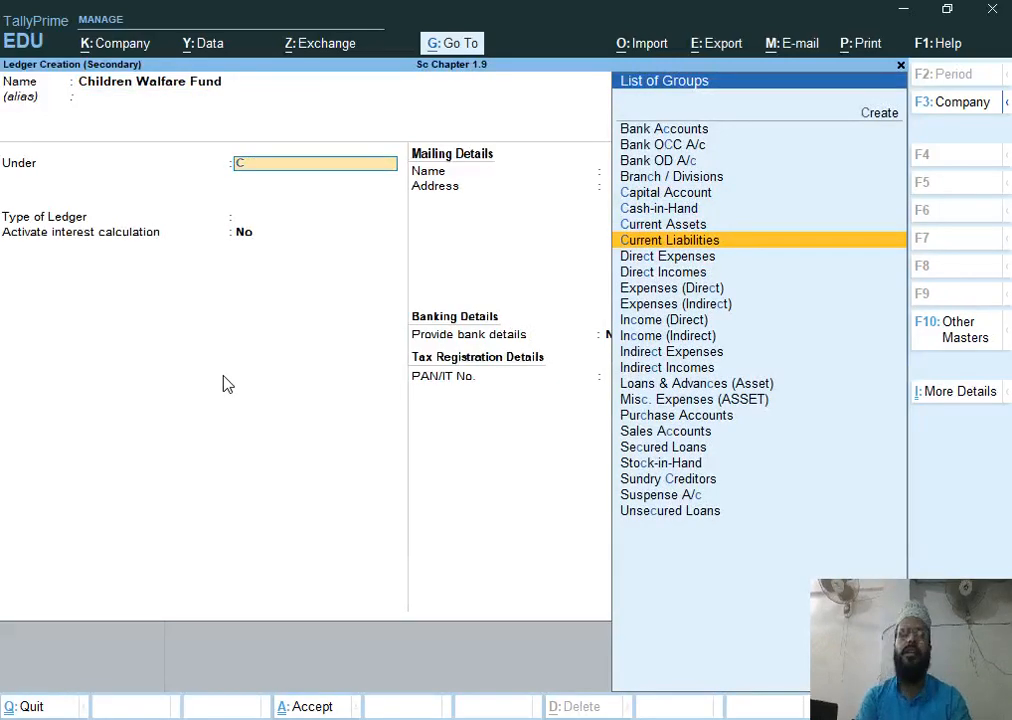
key(Return)
key(Return)
key(Return)
key(Return)
key(Return)
key(Return)
key(Return)
key(Return)
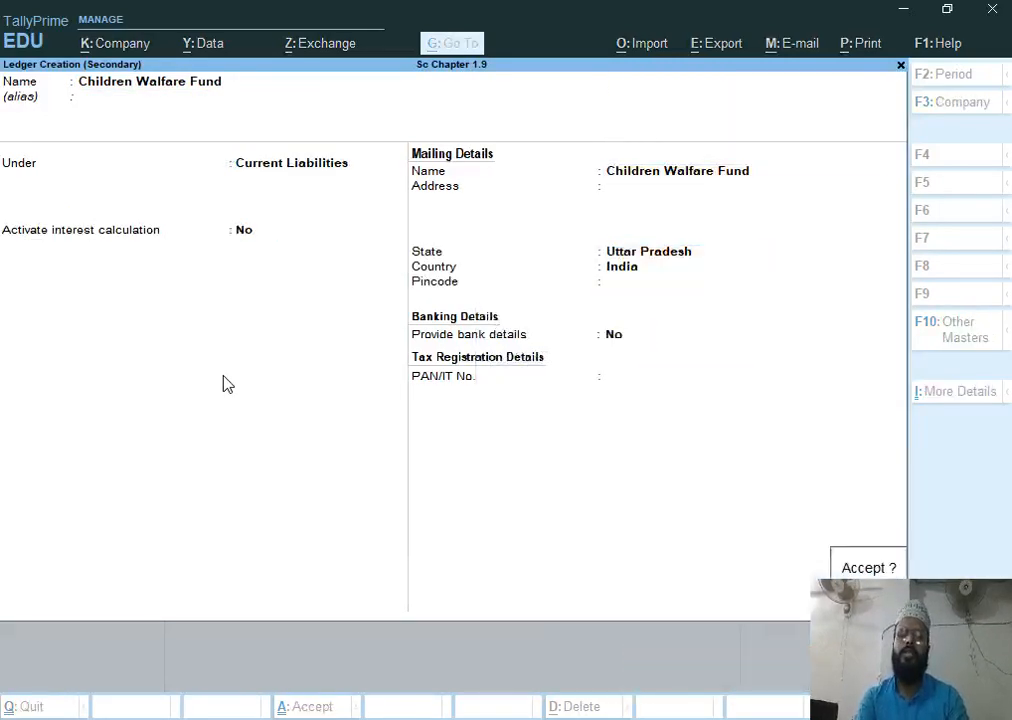
key(Return)
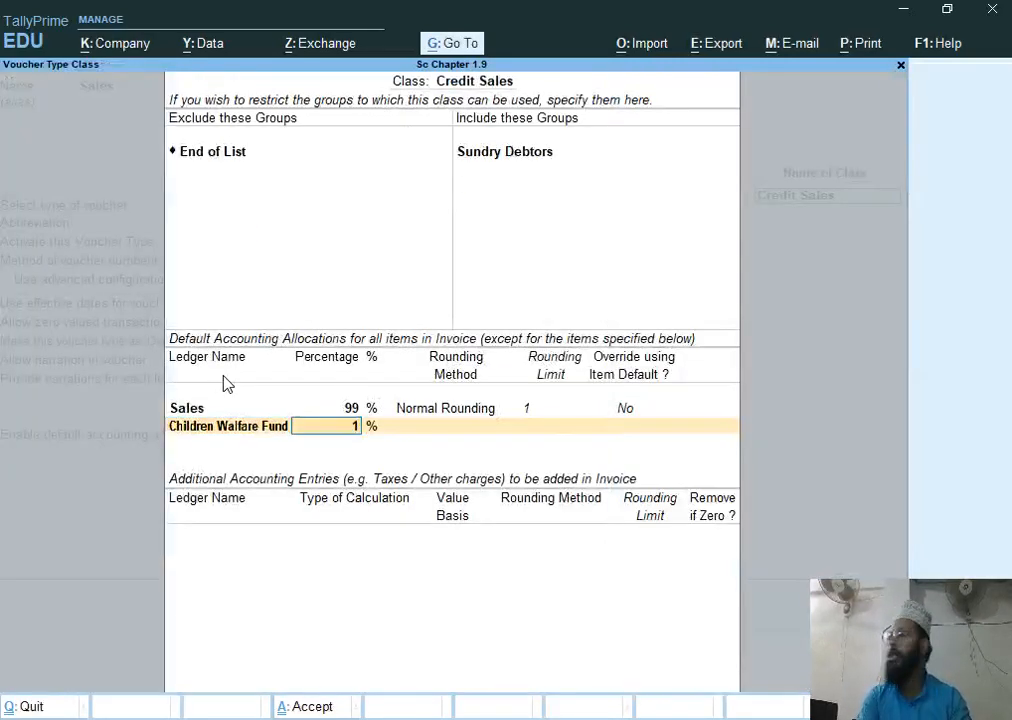
key(Return)
key(Return)
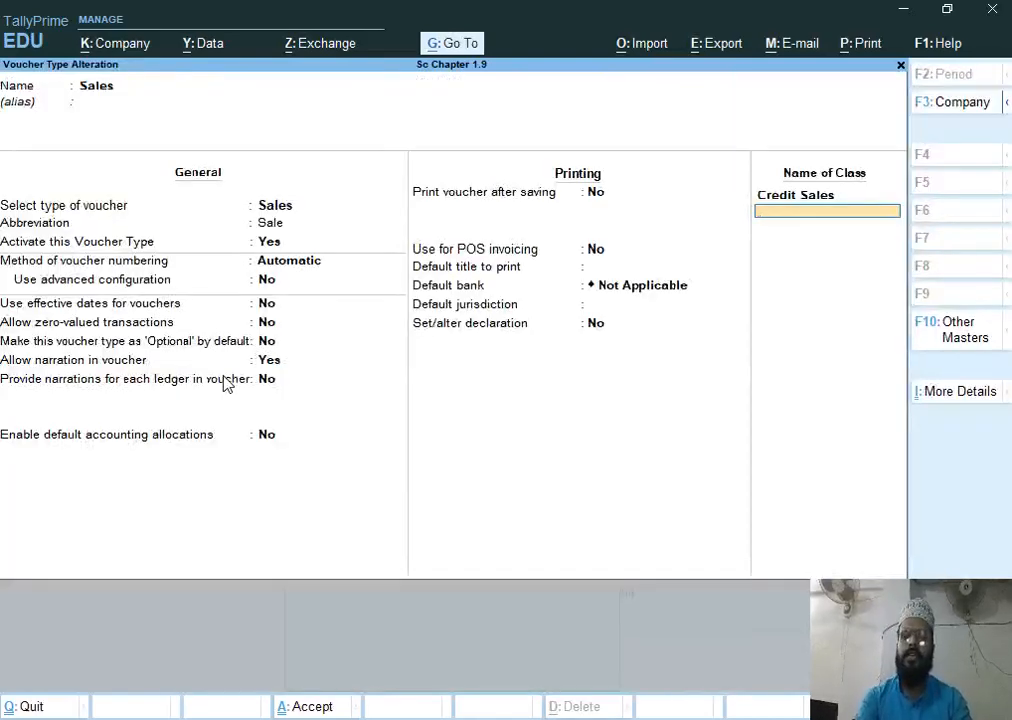
Reopen the Credit Sales class to review its settings, then save the class and the Sales voucher type
key(Up)
key(Return)
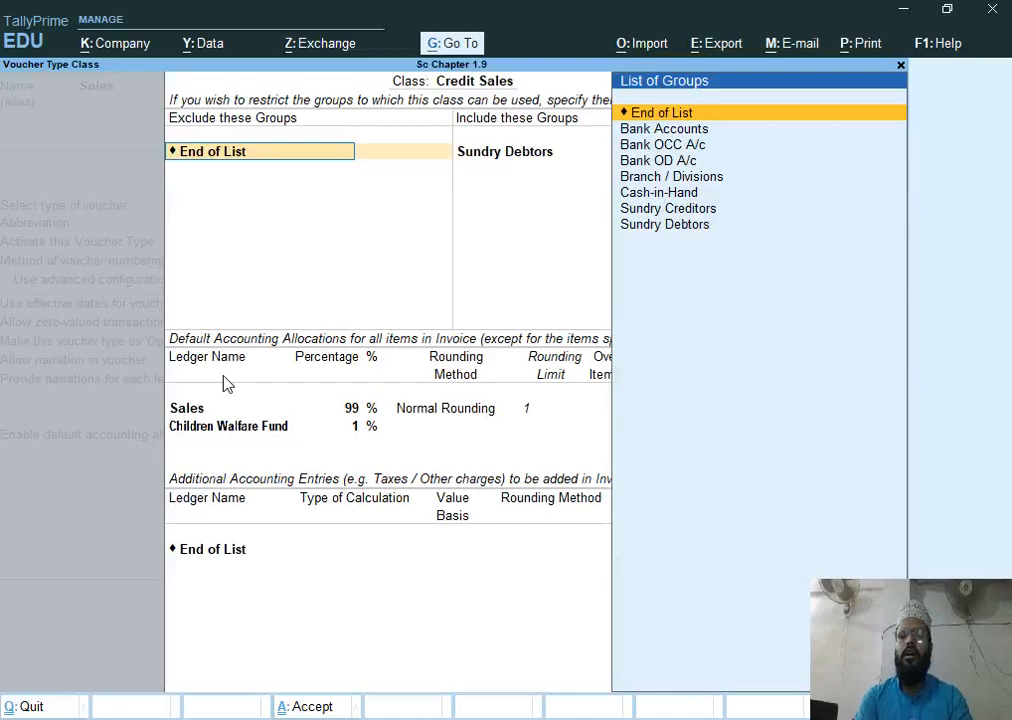
key(Return)
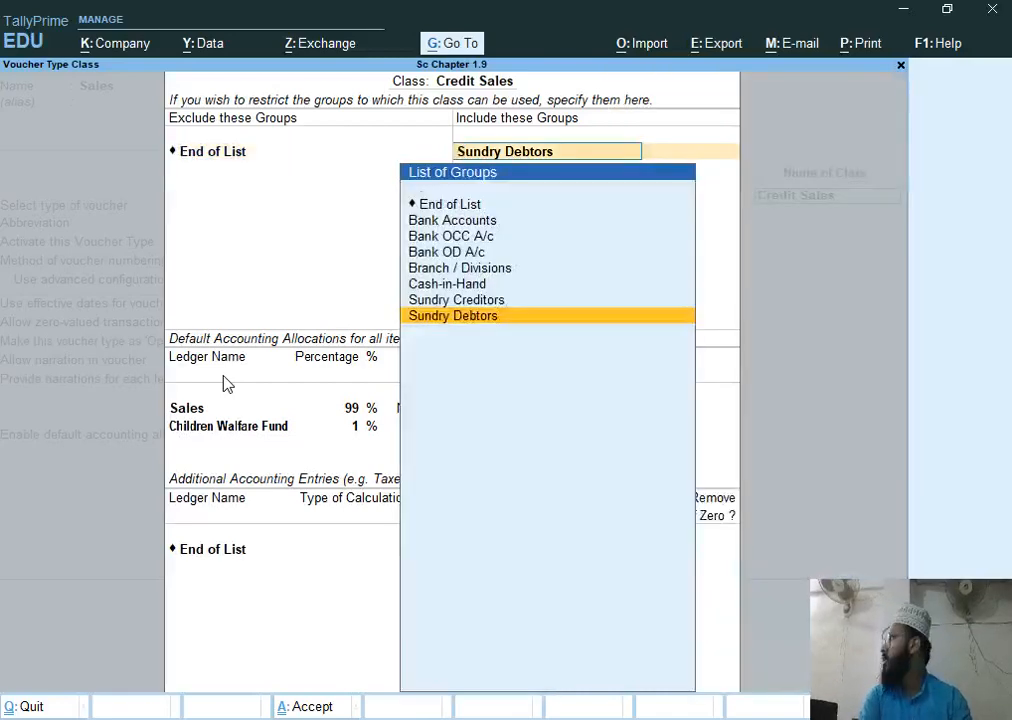
key(Return)
key(Return)
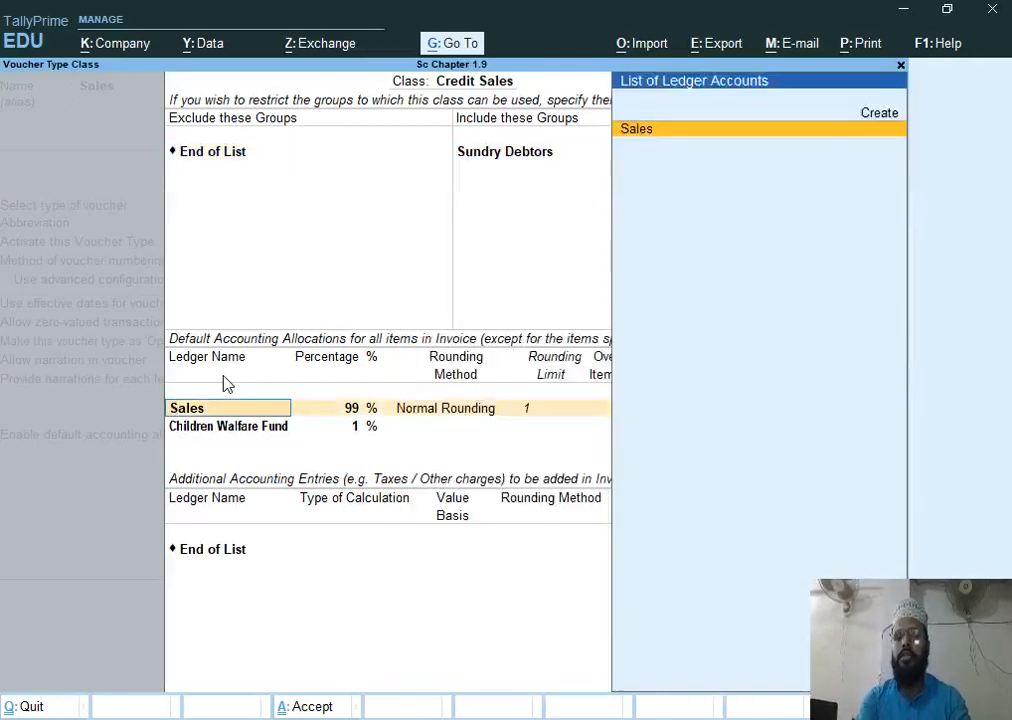
key(Return)
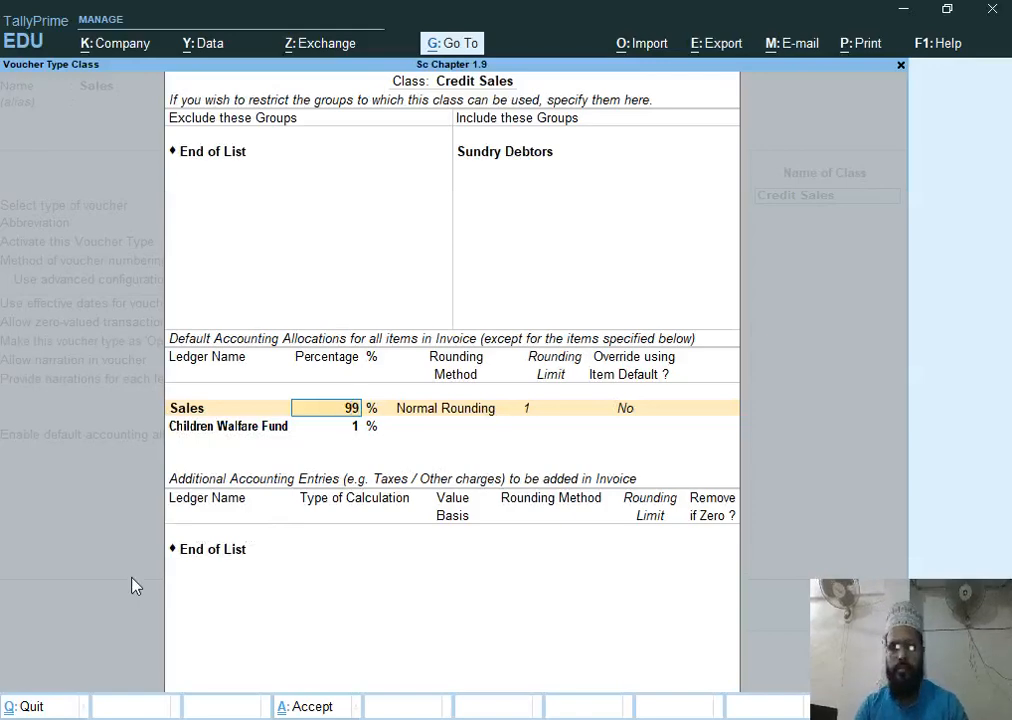
key(ctrl+a)
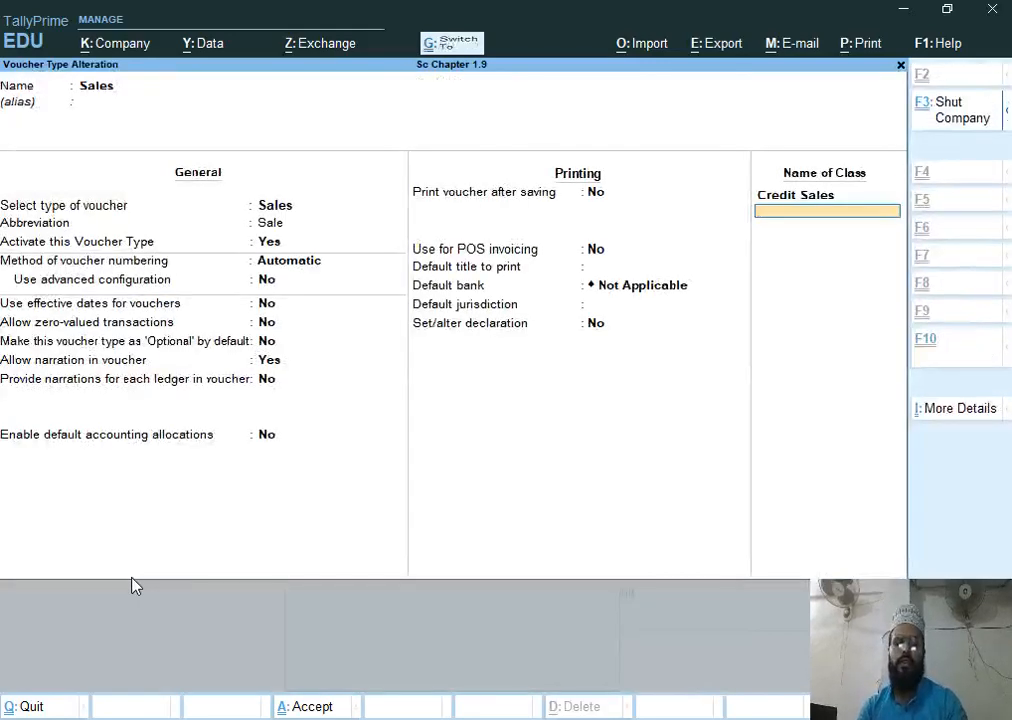
key(ctrl+a)
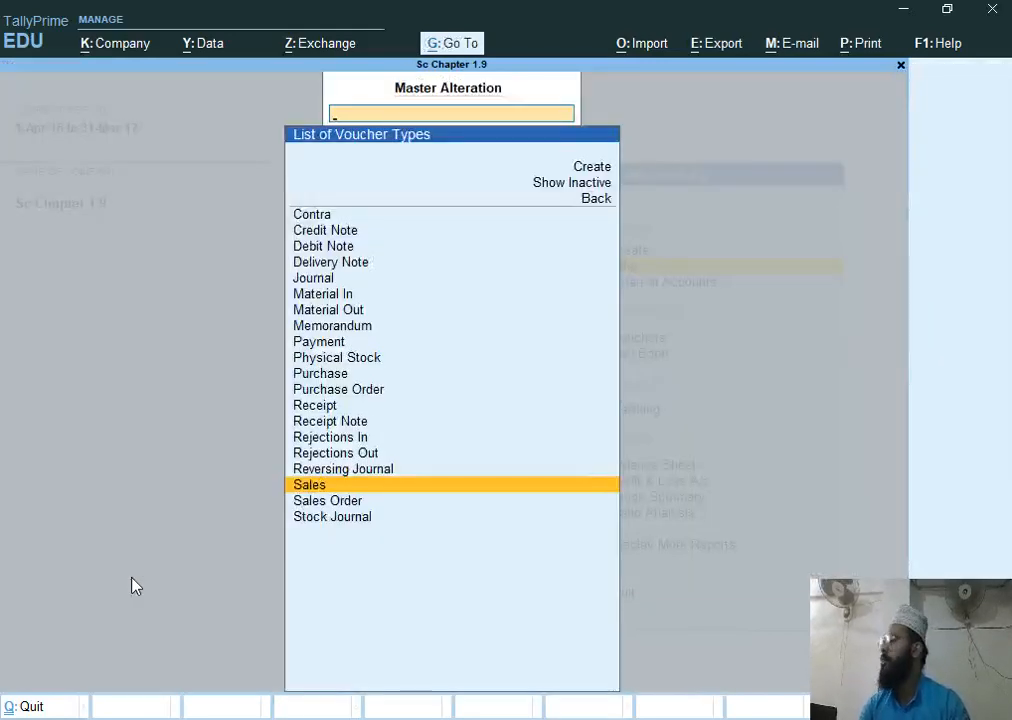
Check the next assignment task in the Word document before returning to Tally
key(alt+Tab)
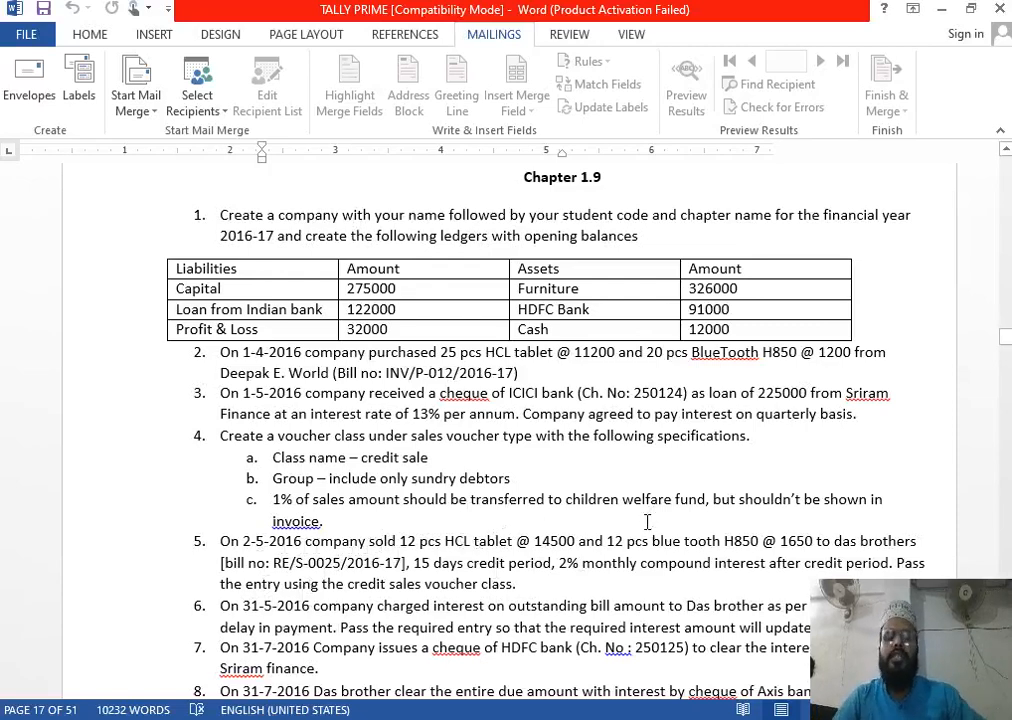
scroll(654, 478, down, 2)
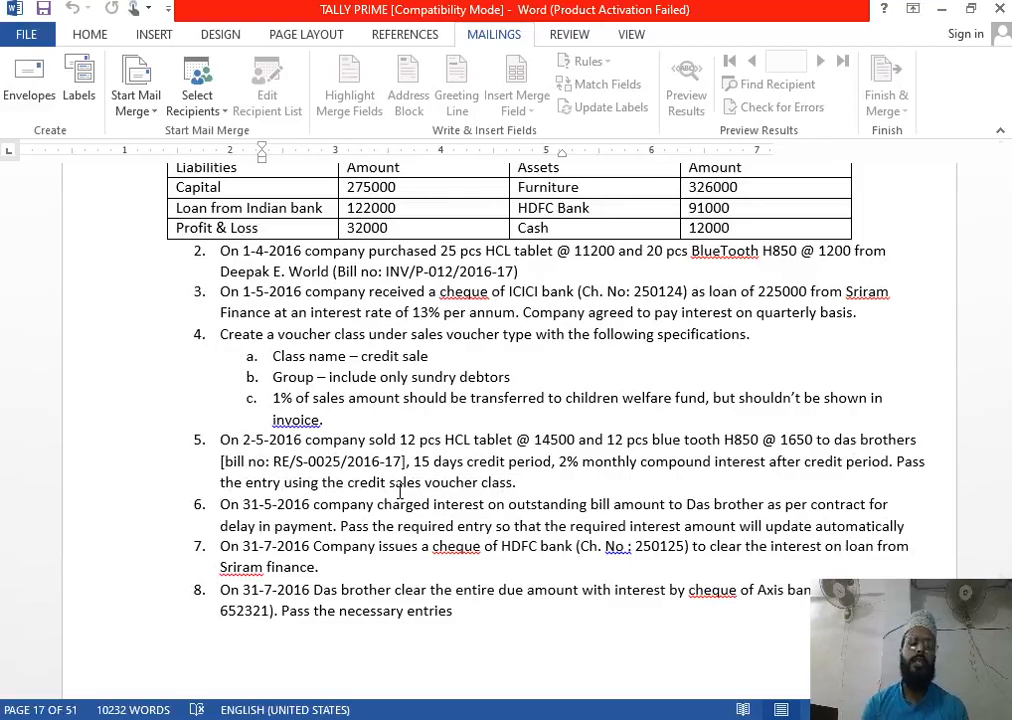
key(alt+Tab)
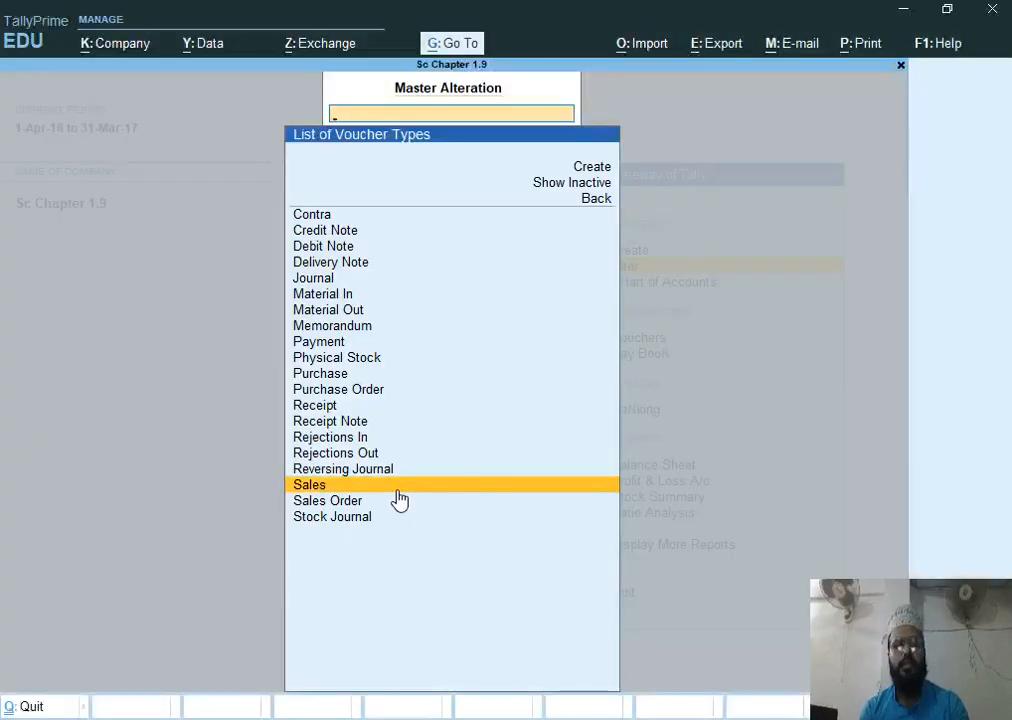
Start a Sales voucher using the Credit Sales class and set its date to 2-5-2016
key(Escape)
key(Down)
key(Down)
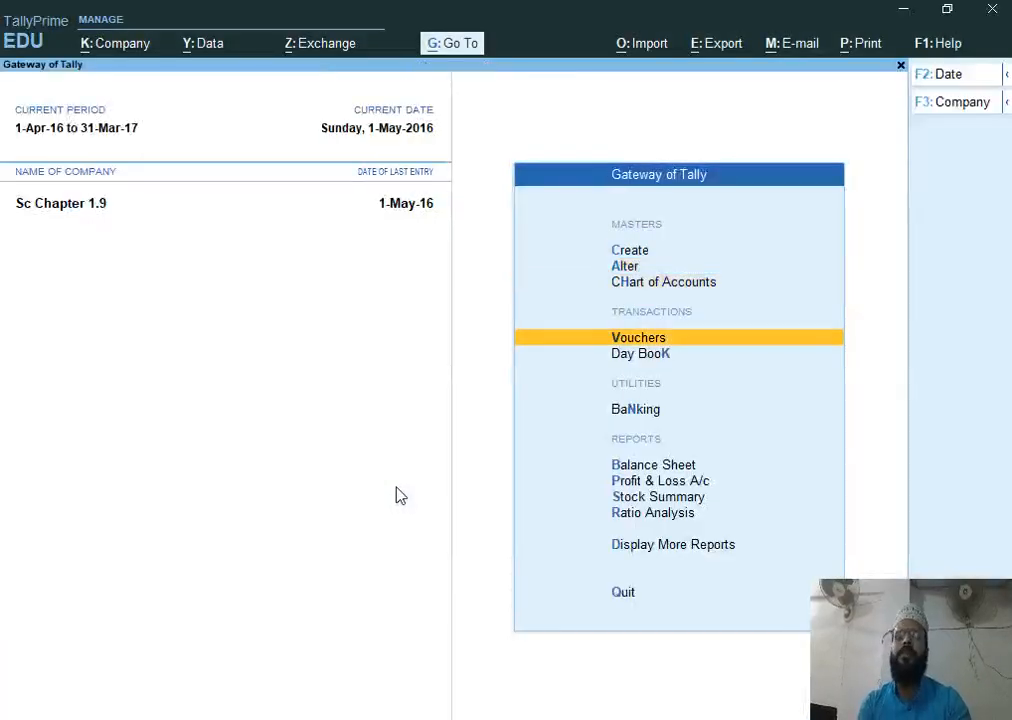
key(Return)
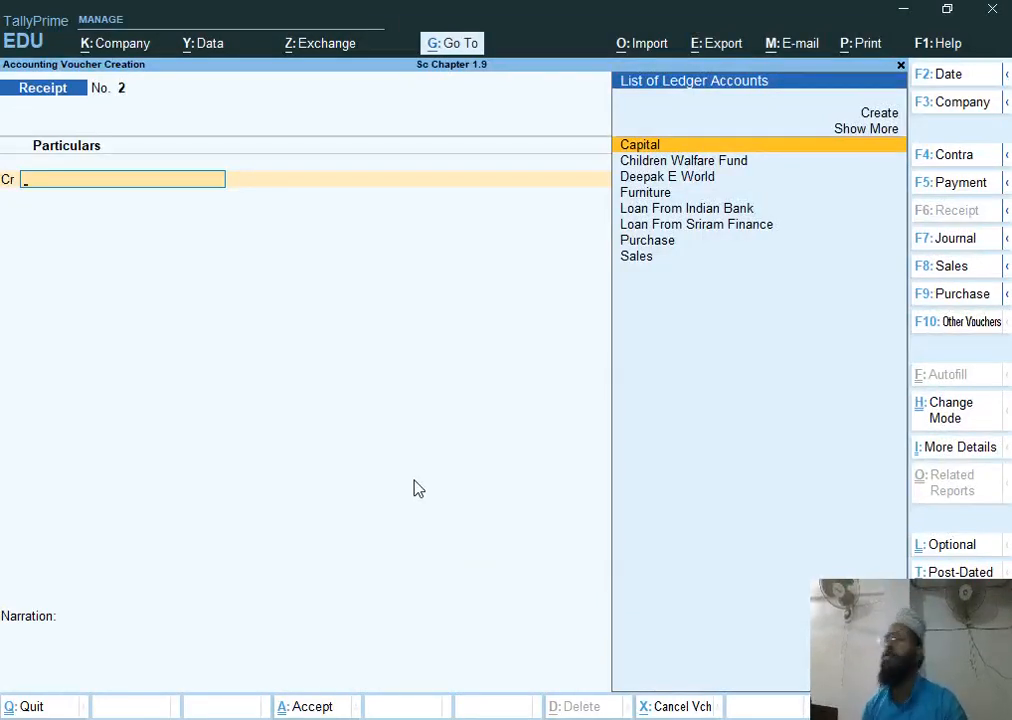
key(F8)
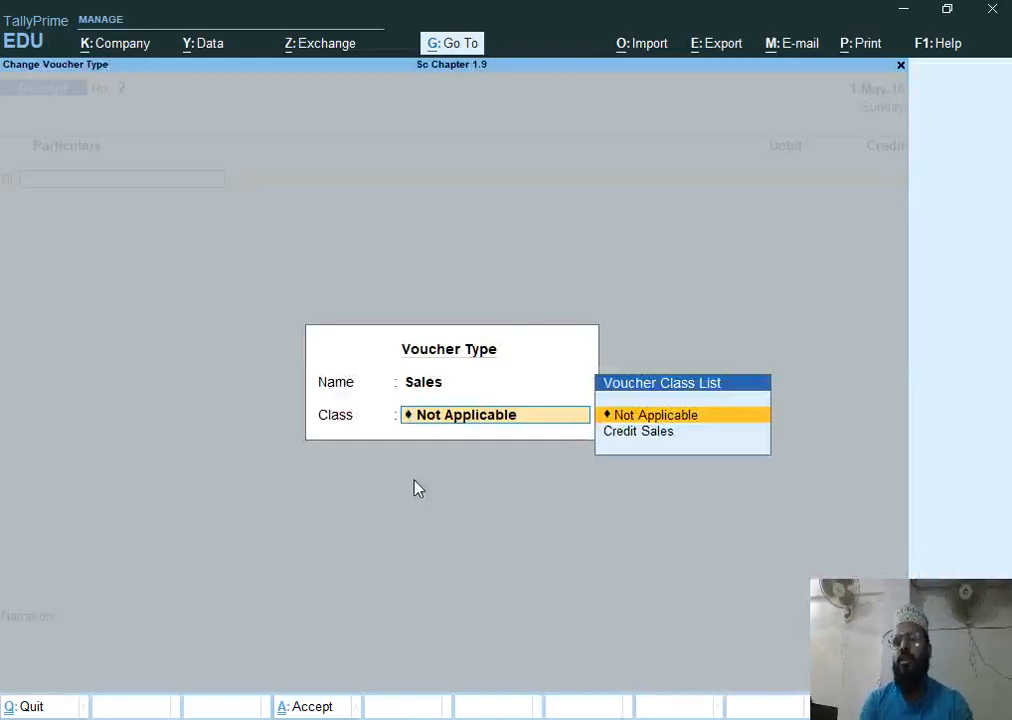
key(Down)
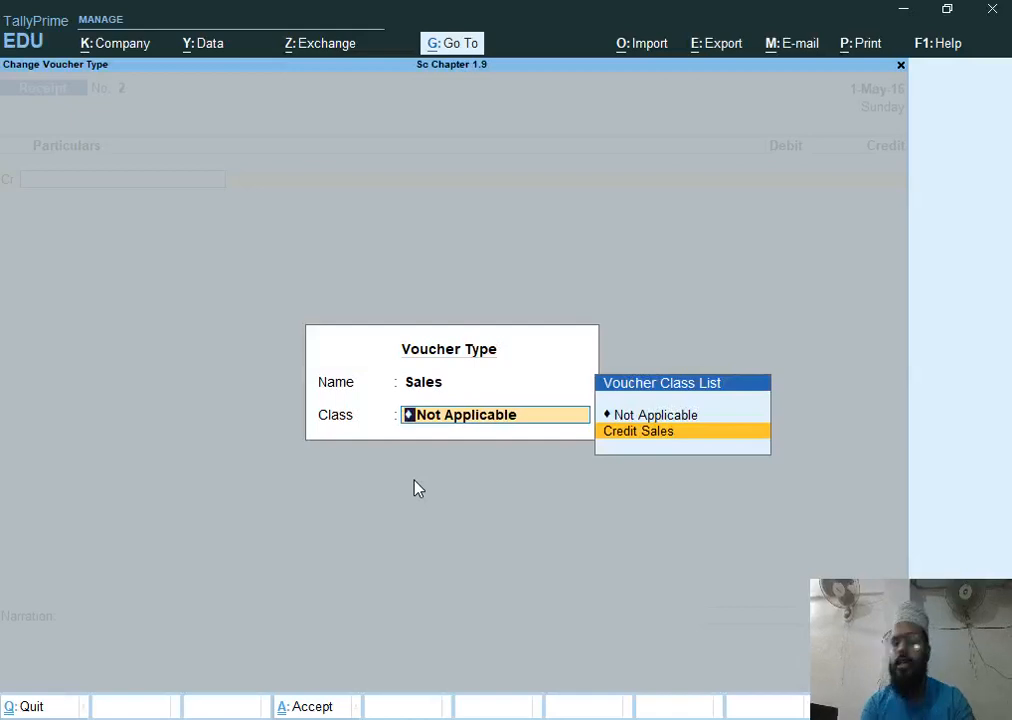
key(Return)
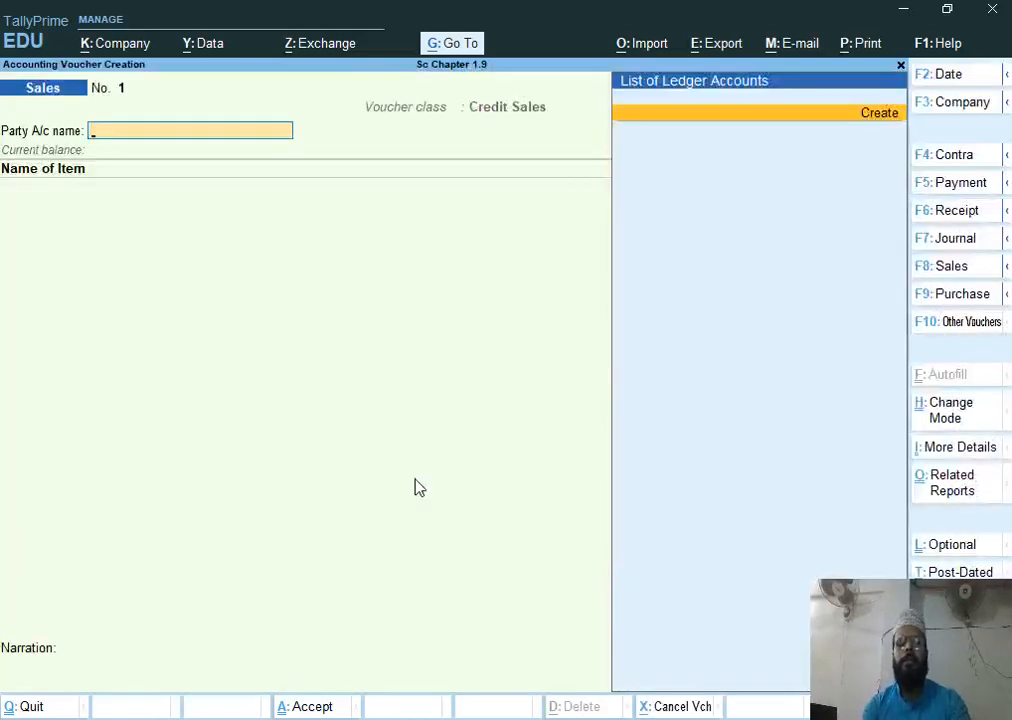
key(F2)
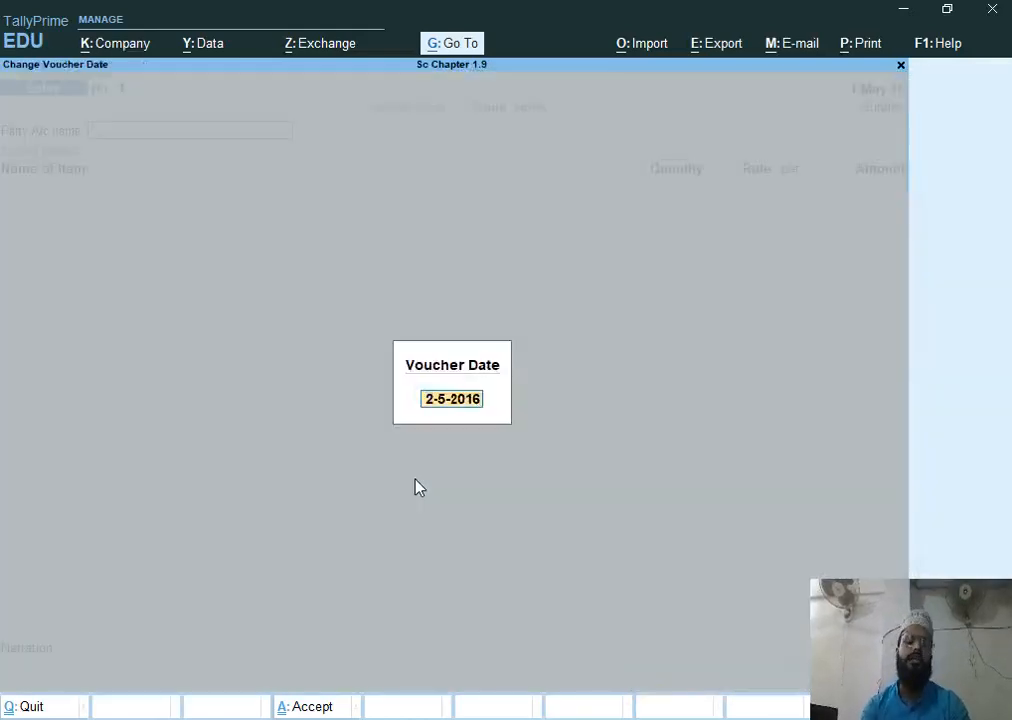
text(2-5)
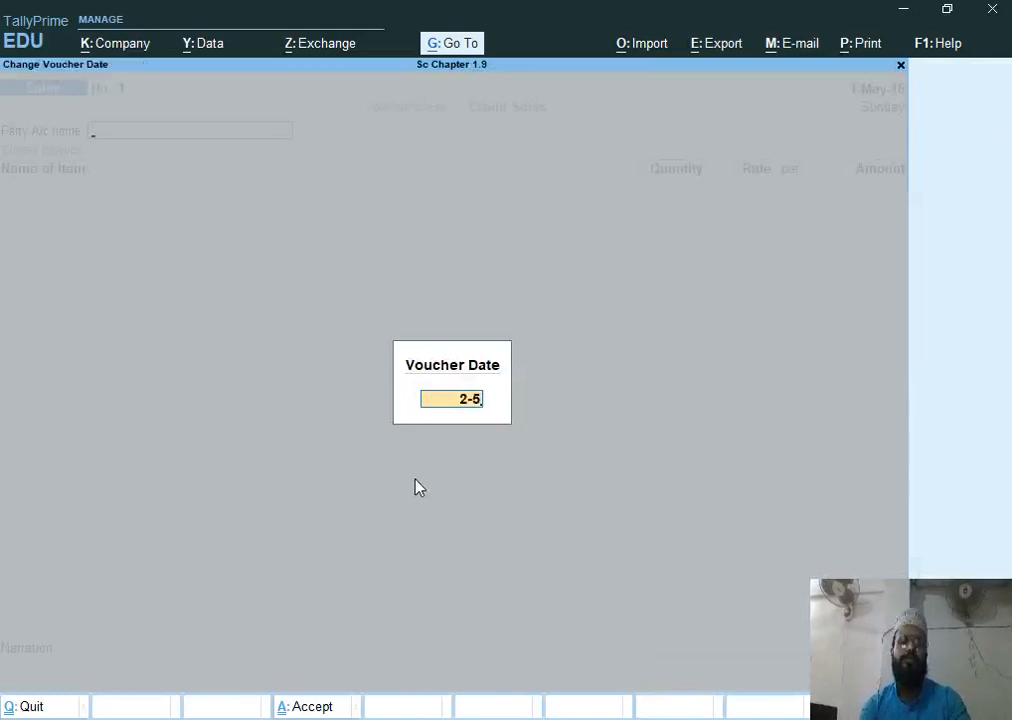
key(Return)
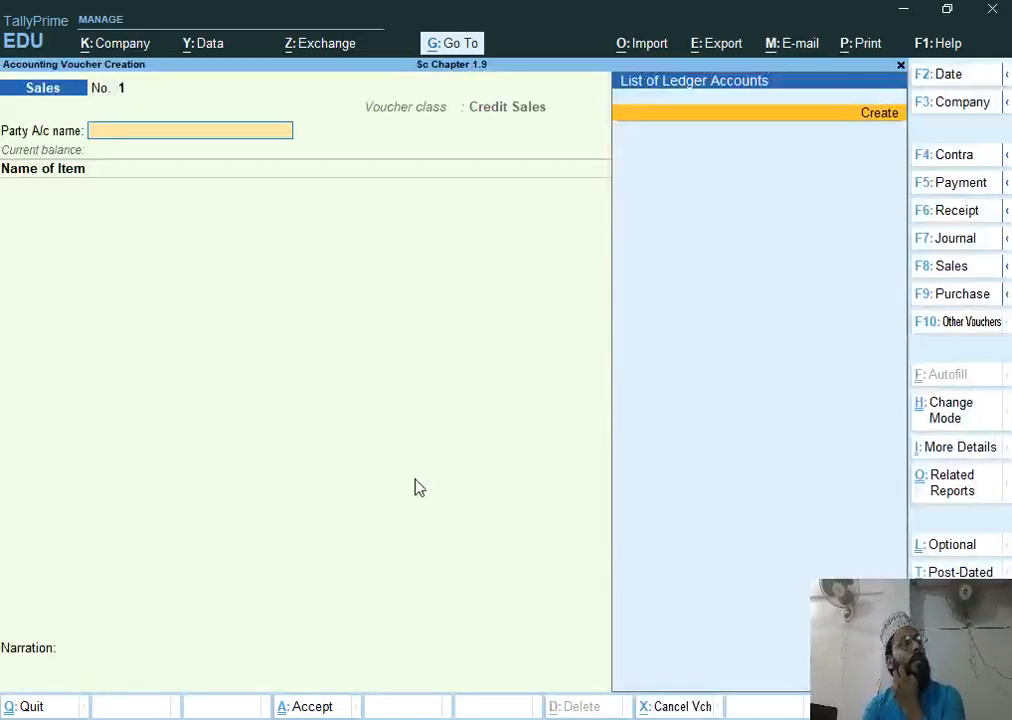
Create a party ledger named Das Brother under Sundry Debtors from the voucher's party field
key(alt+c)
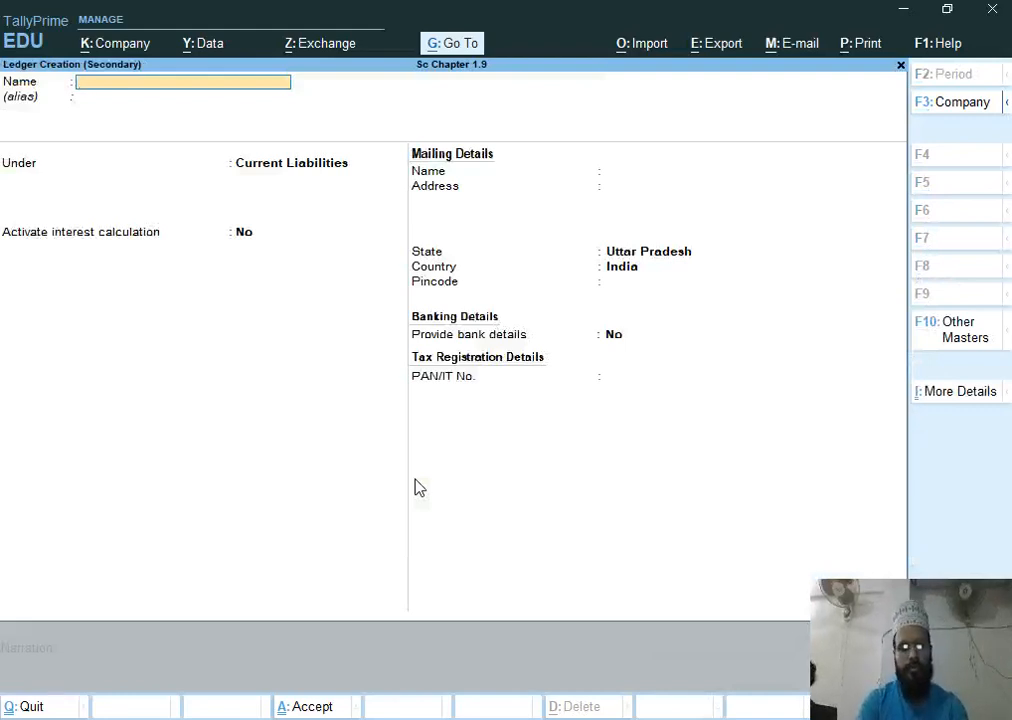
text(Das Br)
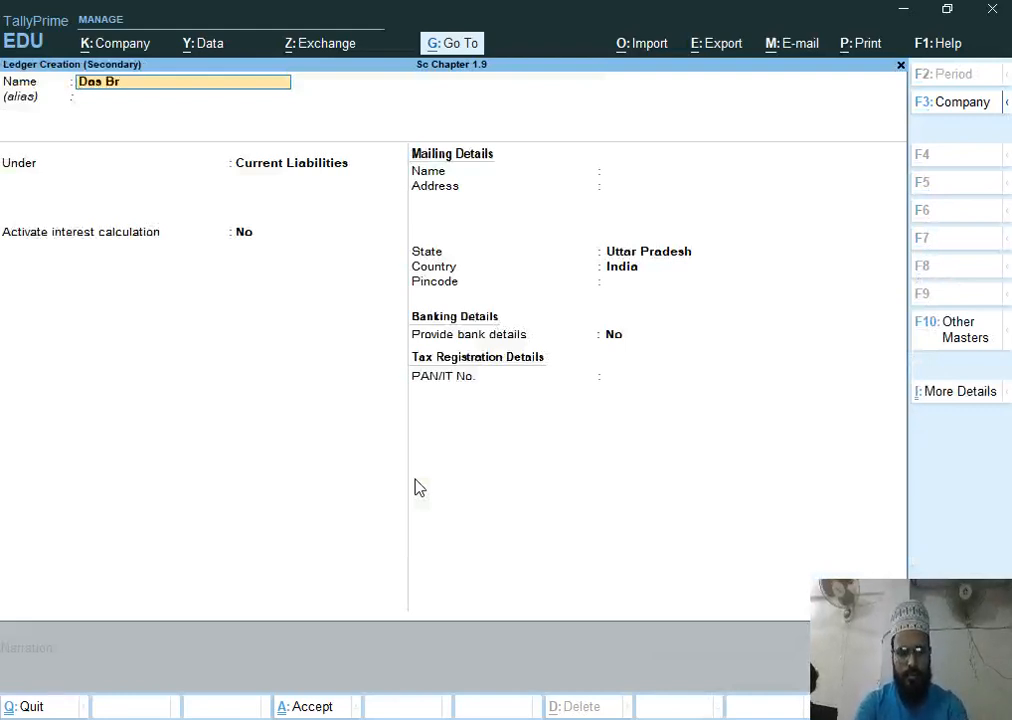
text(other)
key(Return)
key(Return)
text(S)
key(Down)
key(Down)
key(Down)
key(Down)
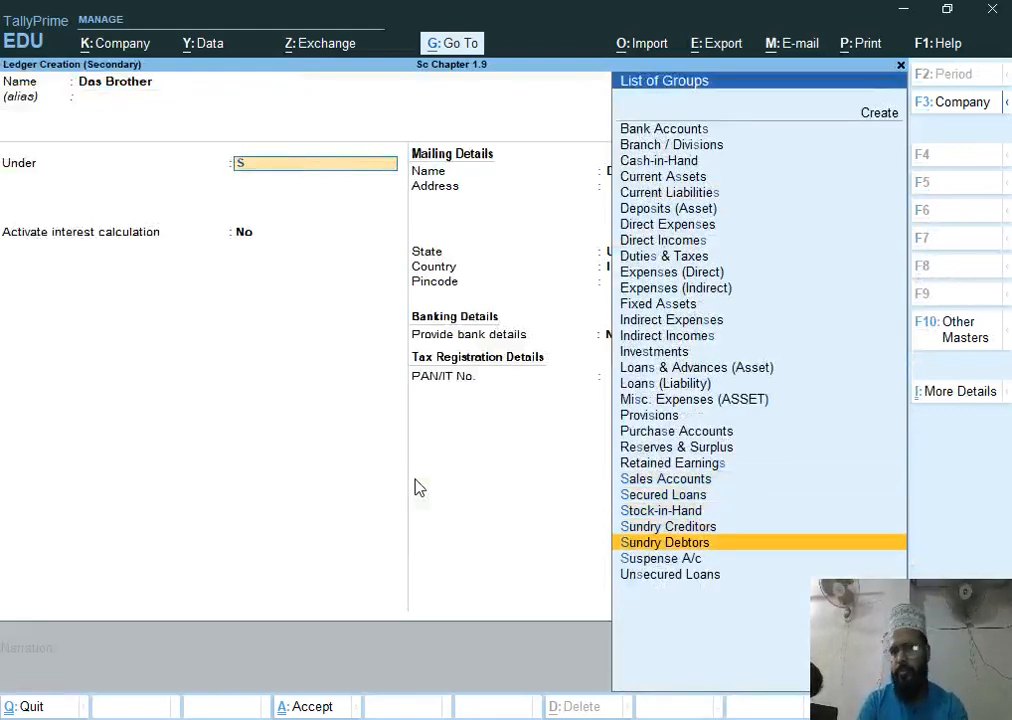
key(Return)
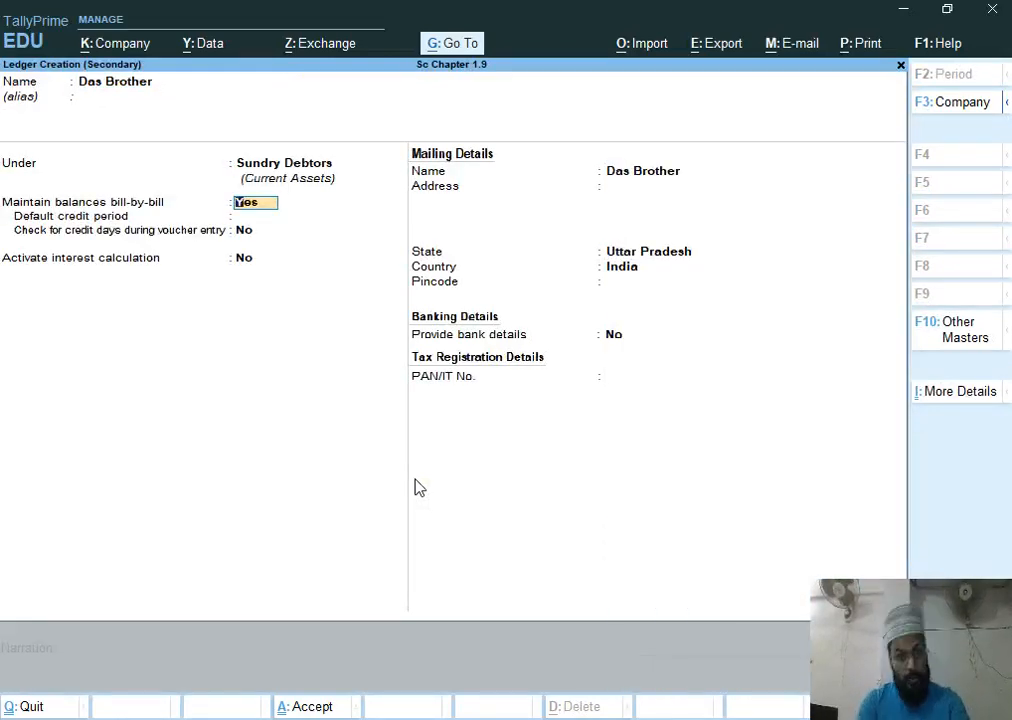
Keep bill-by-bill balances with a 15-day default credit period and activate interest calculation for the ledger
key(Return)
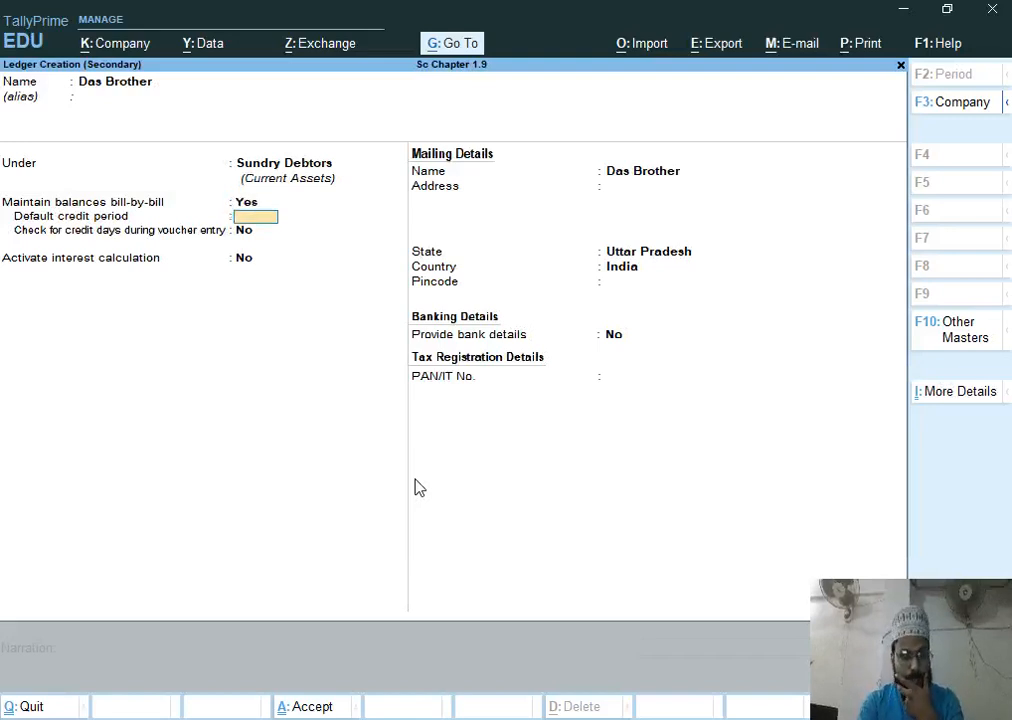
text(15)
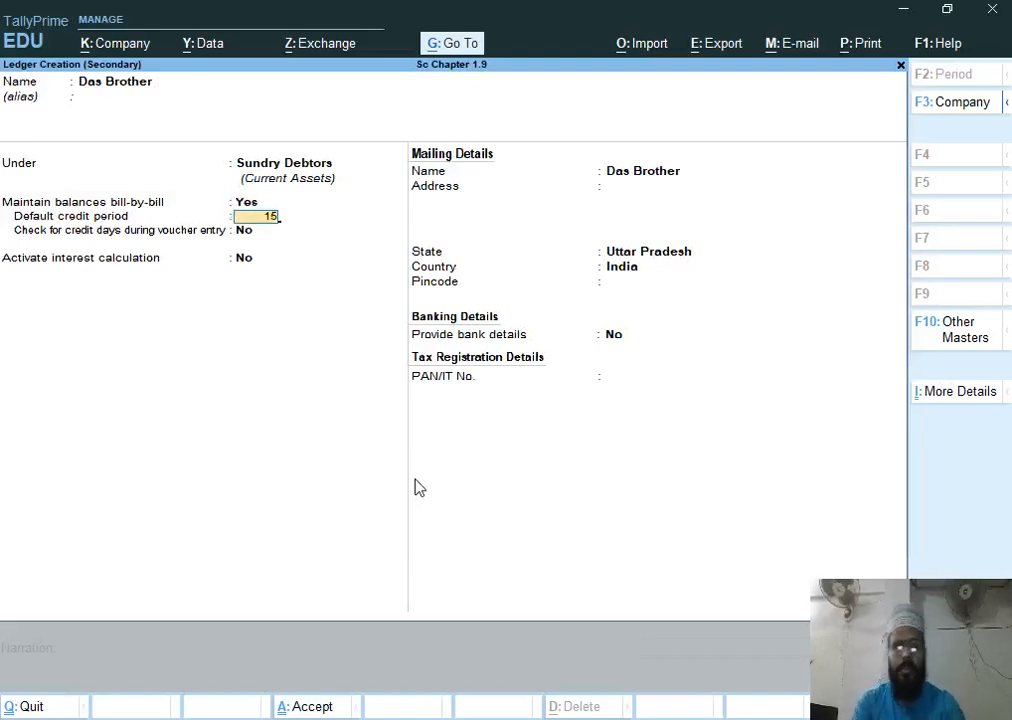
key(Return)
key(Return)
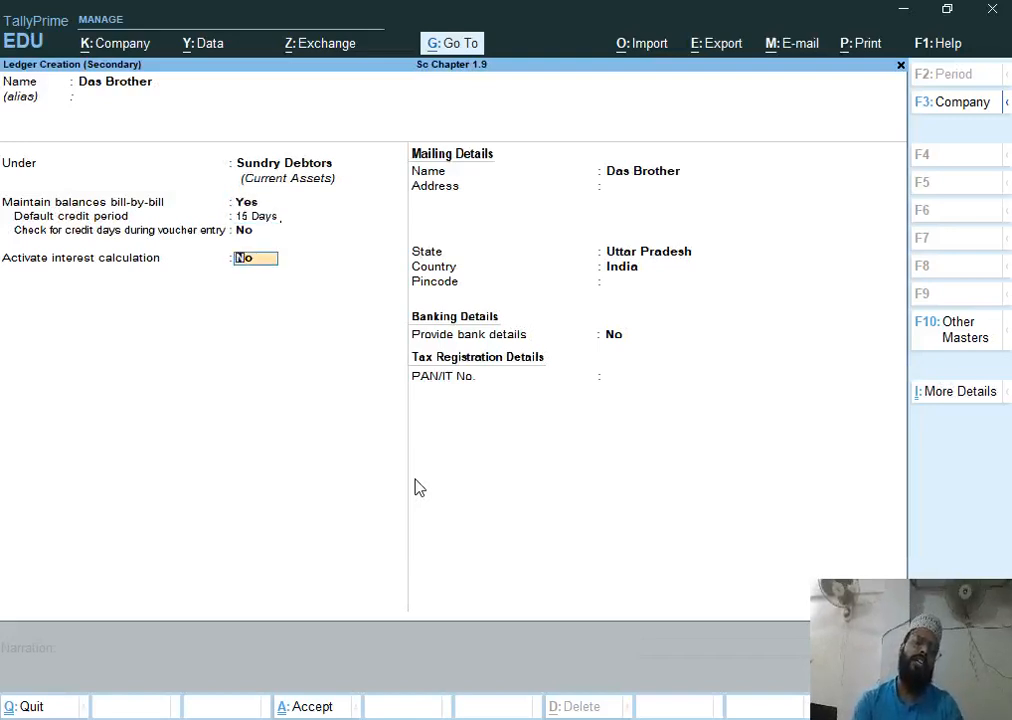
text(y)
key(Return)
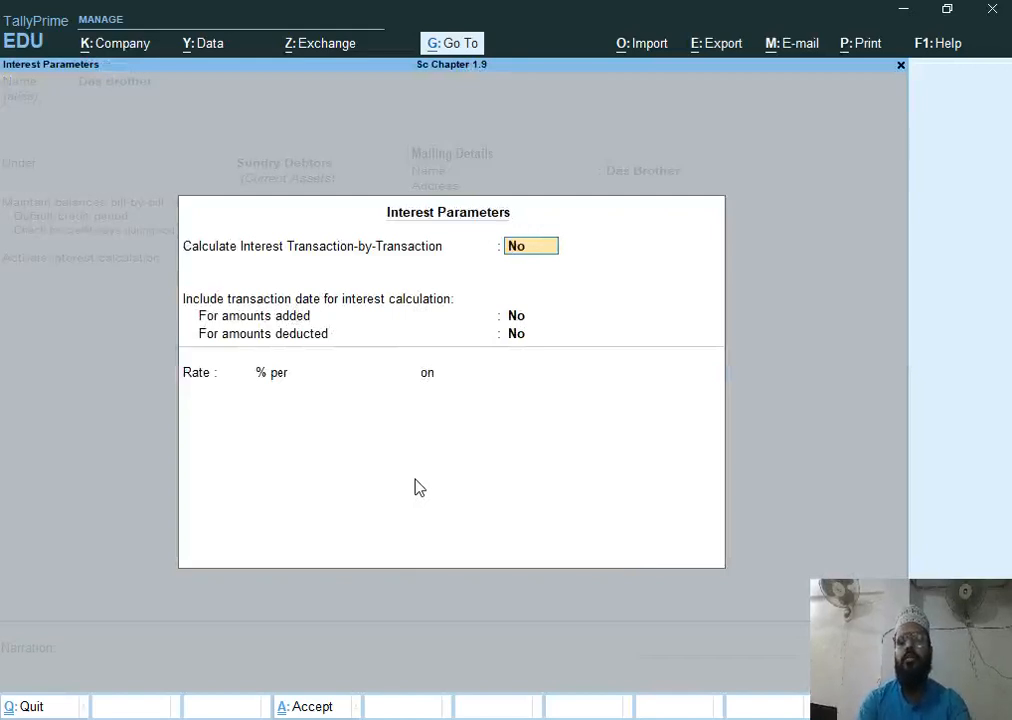
Turn on transaction-by-transaction interest calculation with overridable and advanced parameters
key(Return)
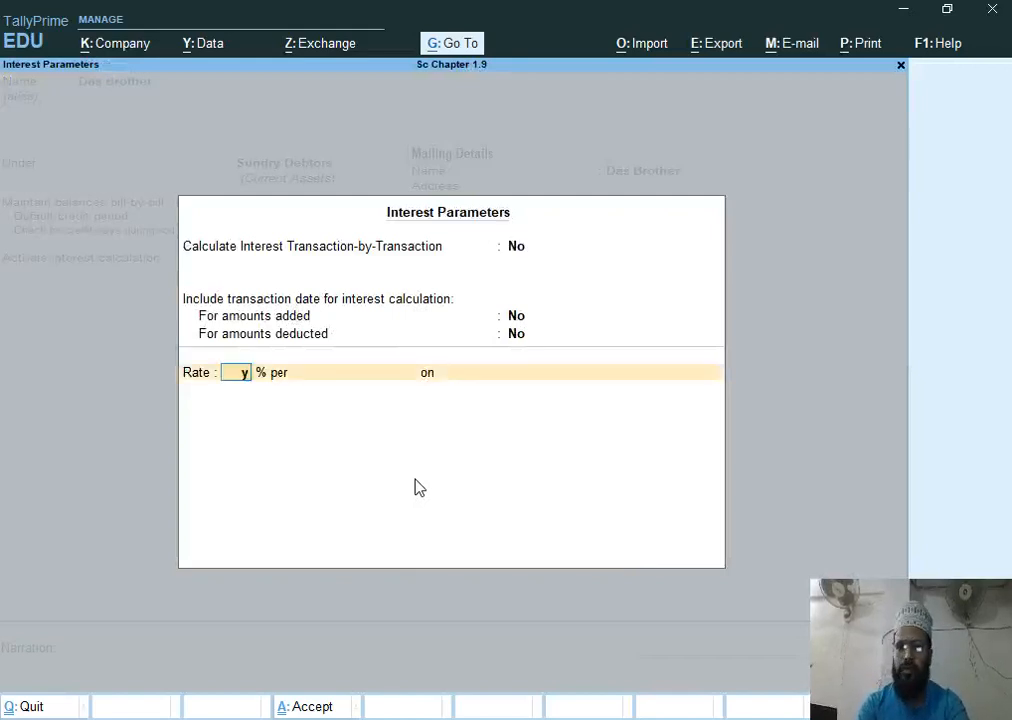
key(Up)
key(Up)
key(Up)
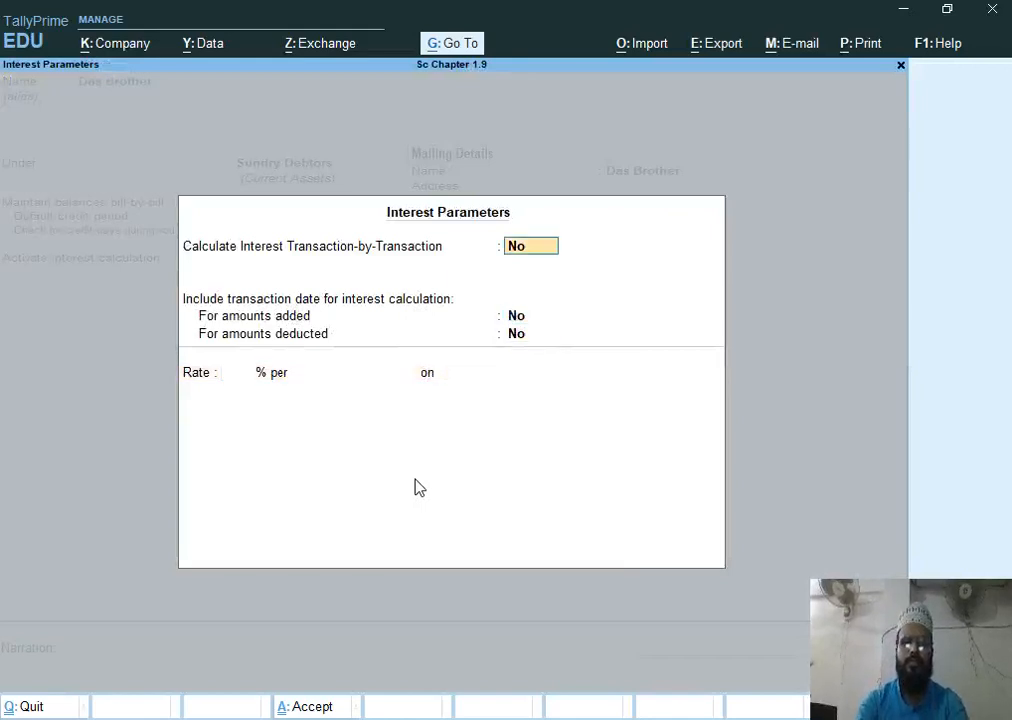
key(y)
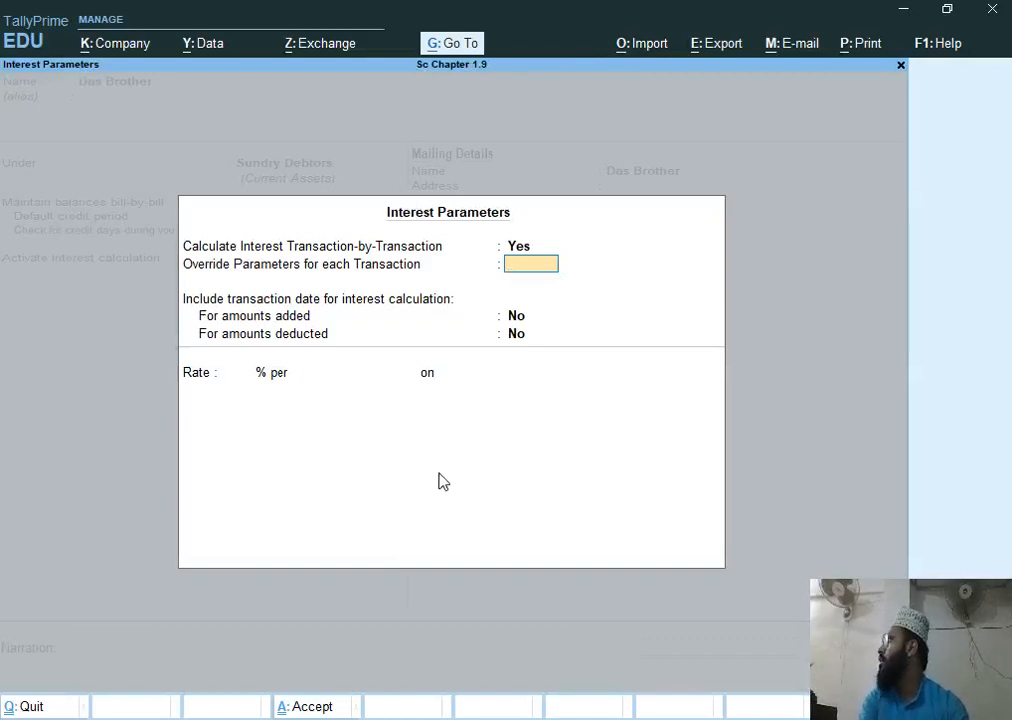
text(y)
key(Return)
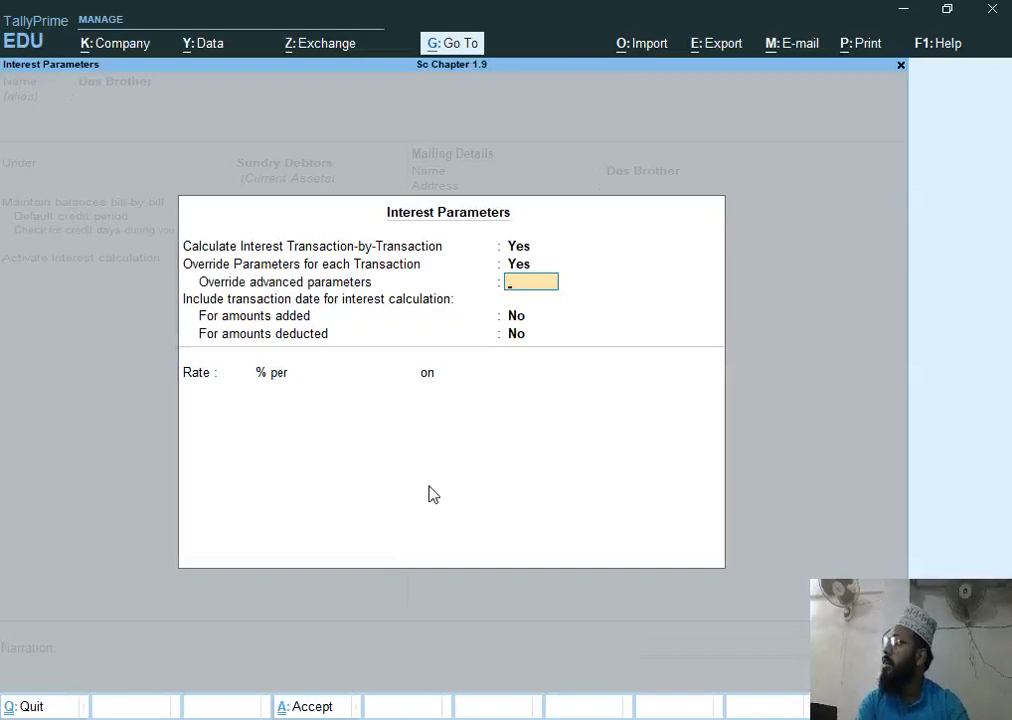
text(y)
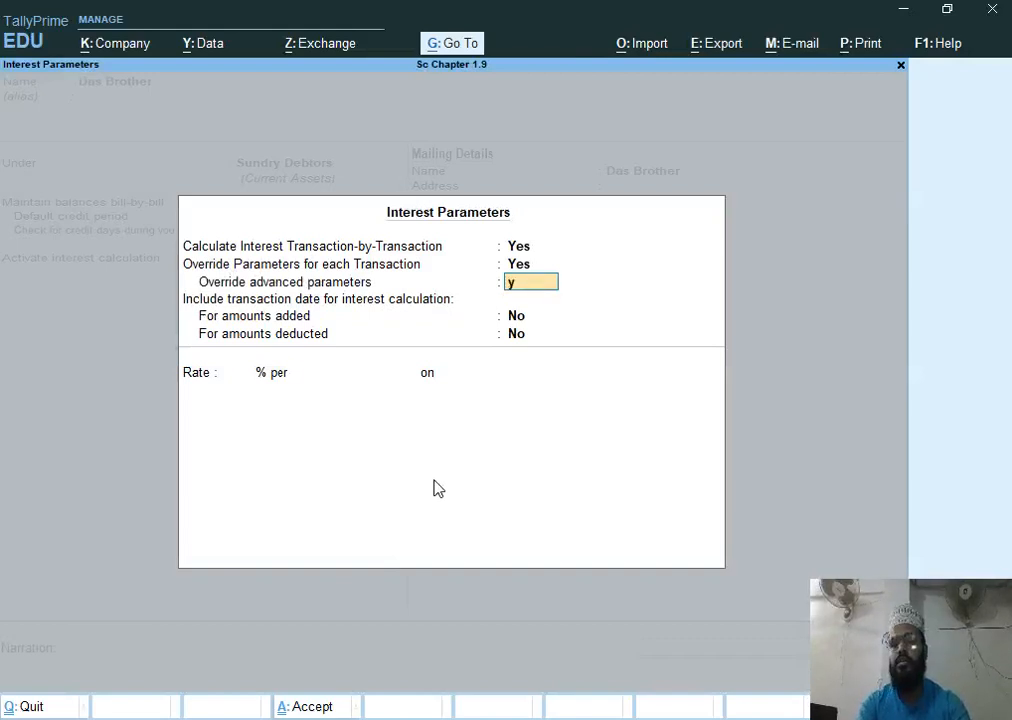
key(Return)
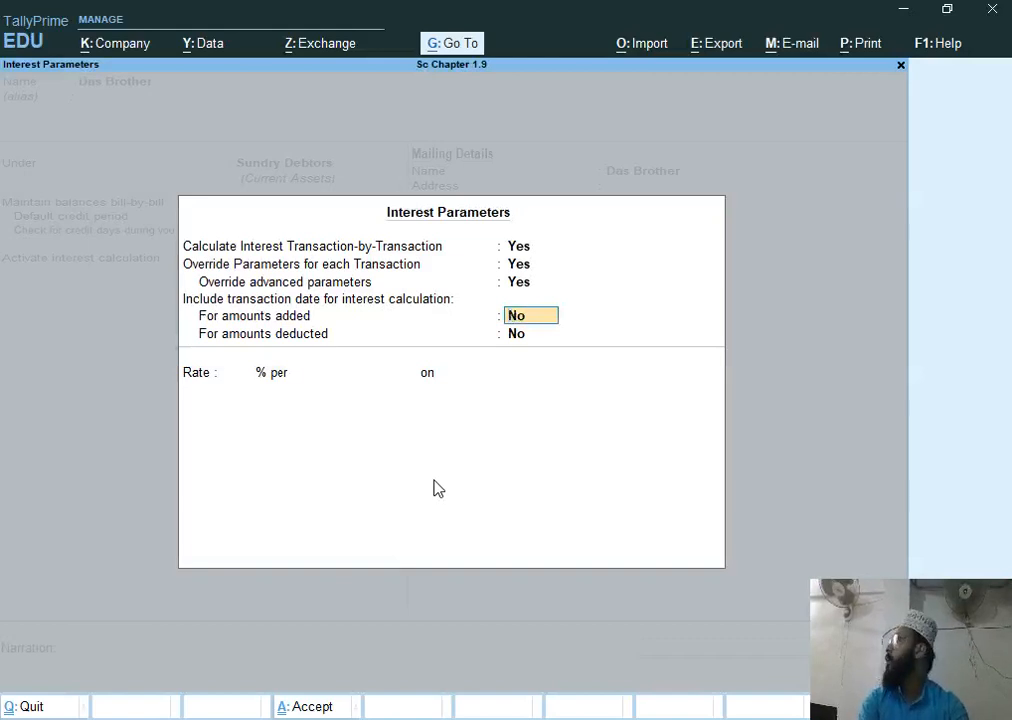
Include transaction dates for amounts added and deducted, and enter an interest rate of 2%
text(y)
key(Return)
text(y)
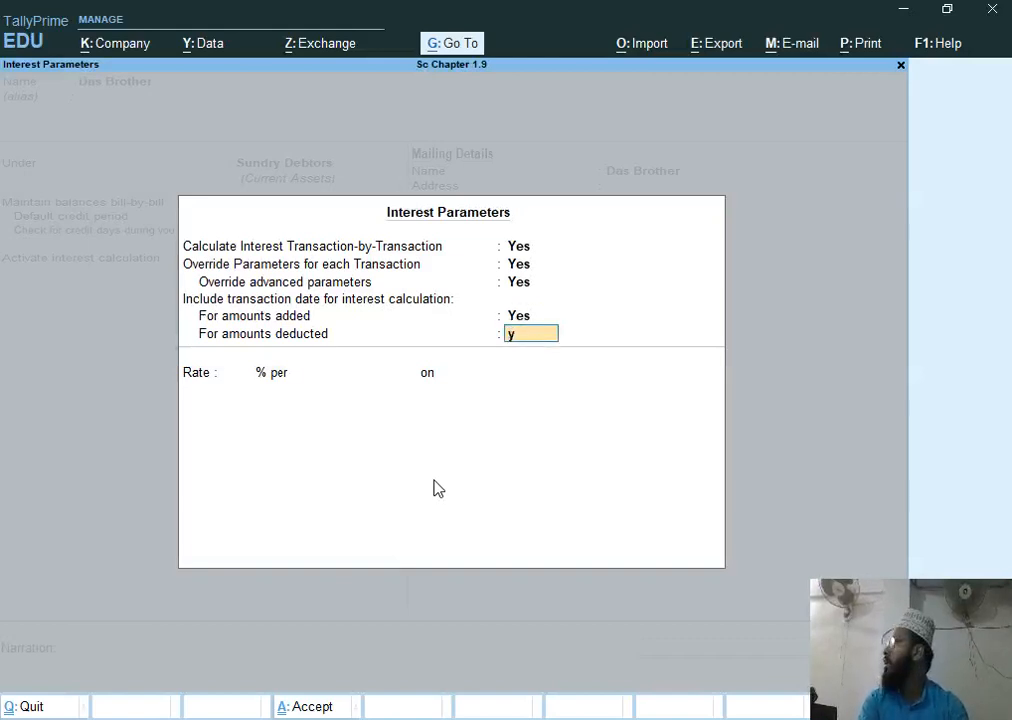
key(Return)
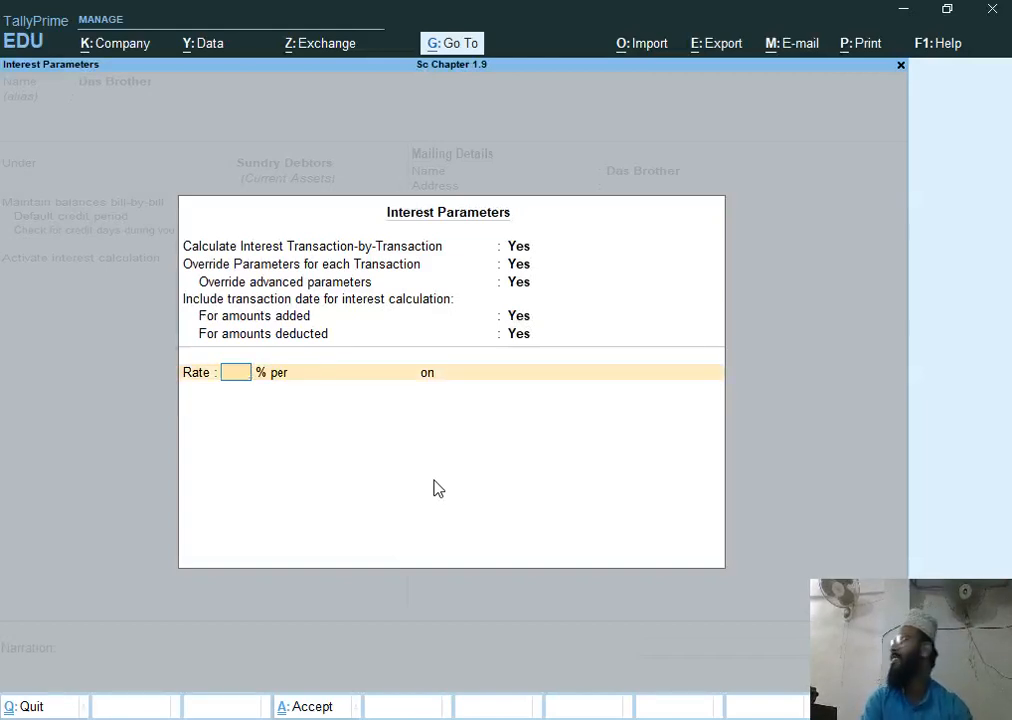
text(2)
key(Return)
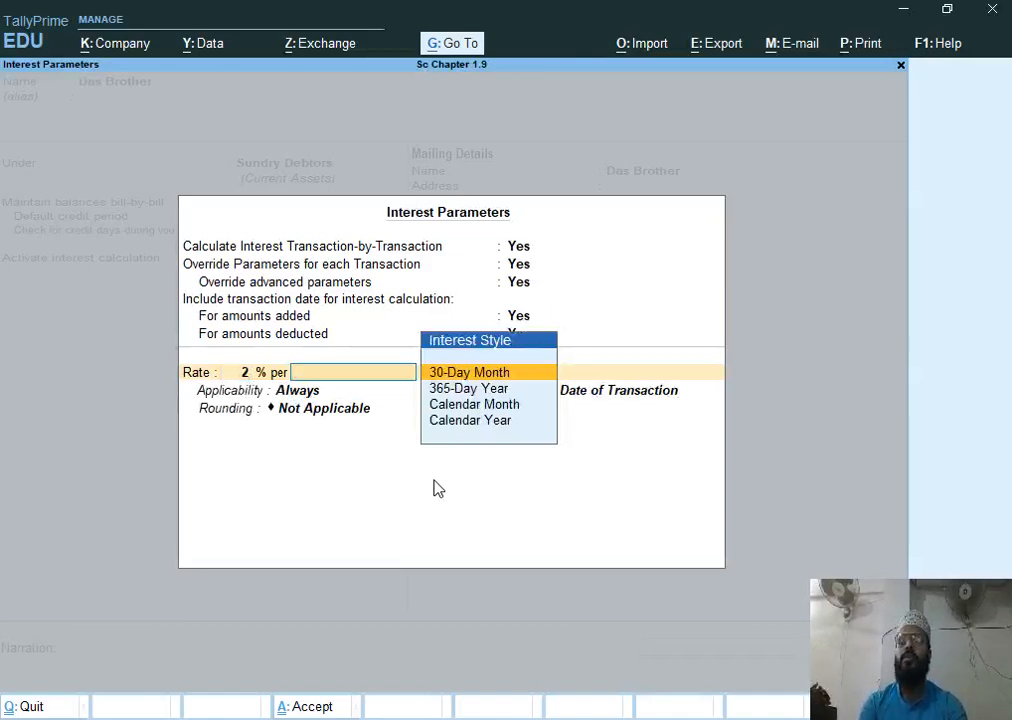
Set the interest period to Calendar Month
key(Down)
key(Down)
key(Down)
key(Up)
key(Up)
key(Up)
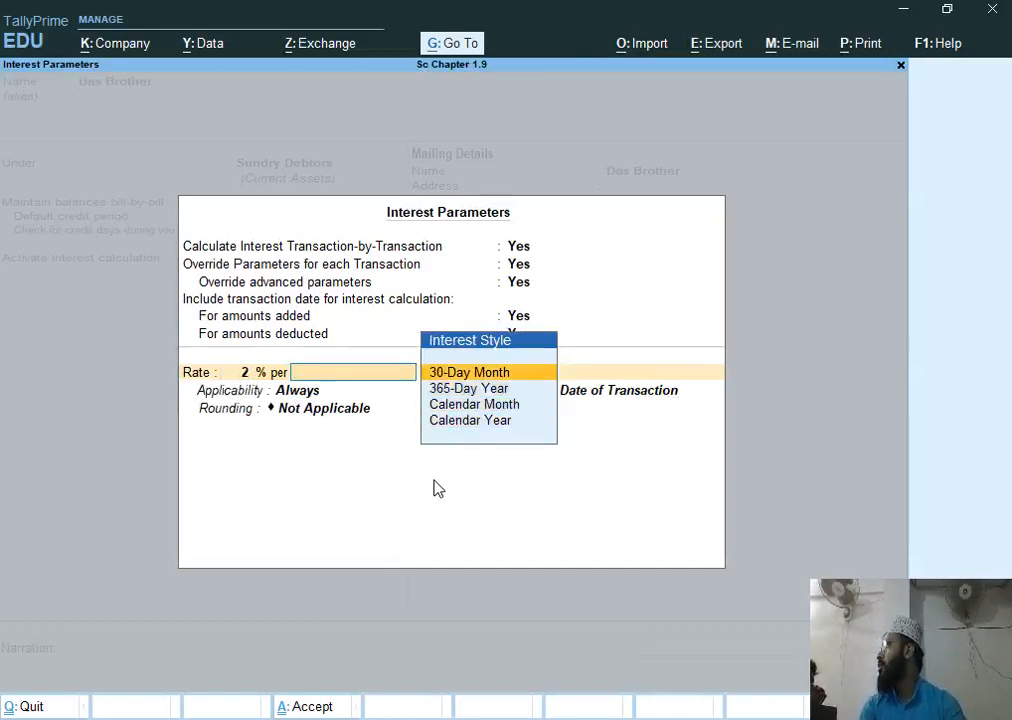
key(Down)
key(Down)
key(Down)
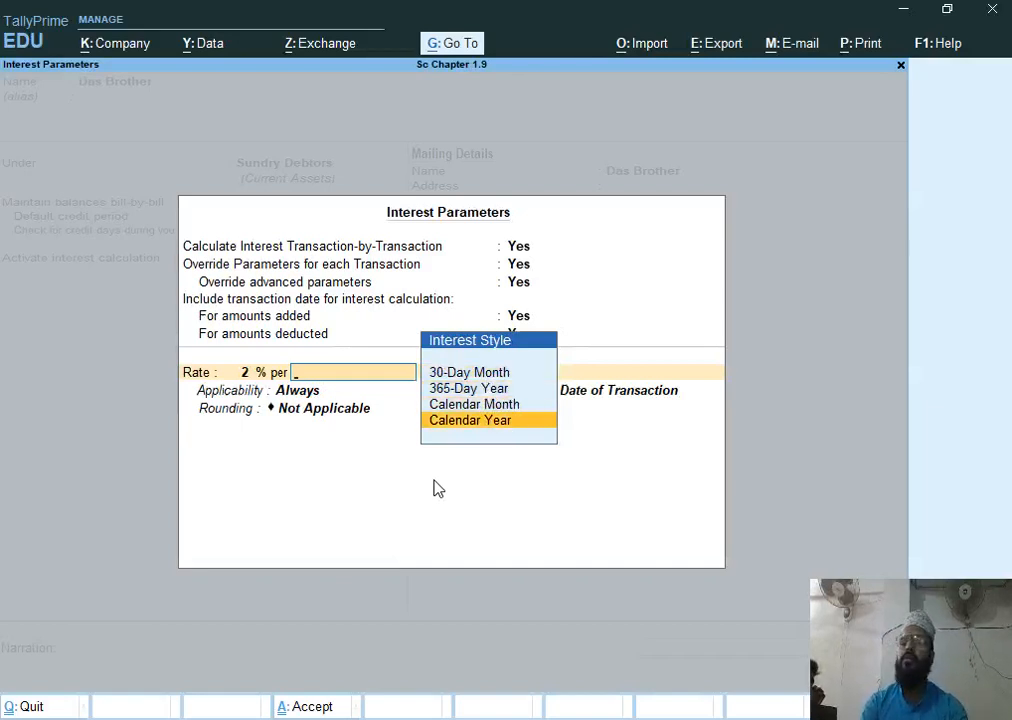
key(Up)
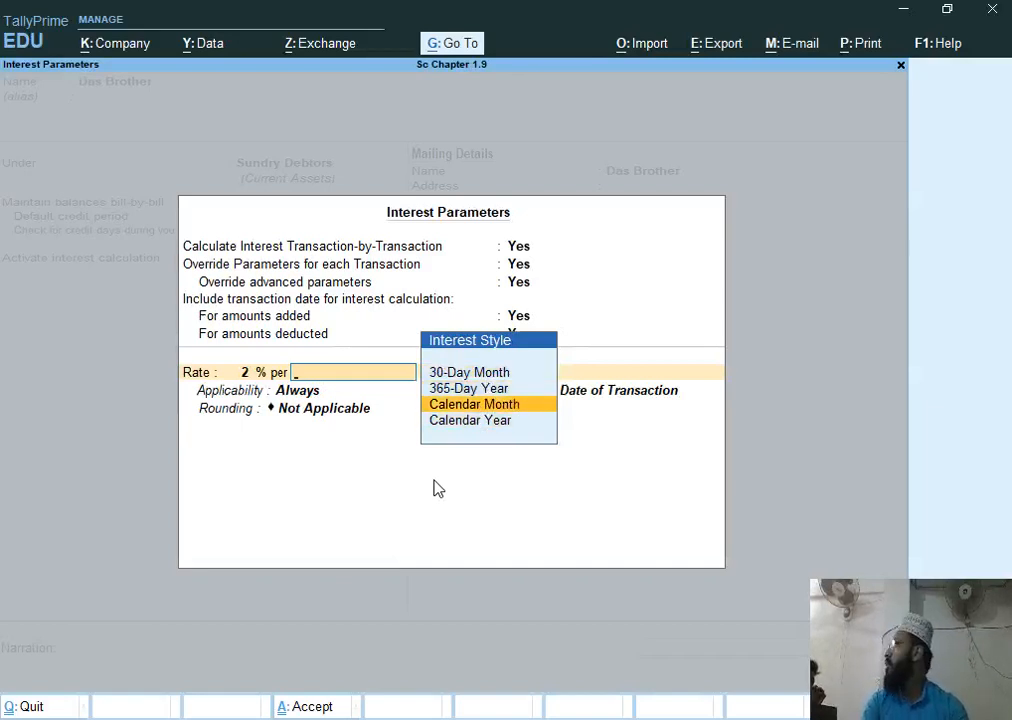
key(Return)
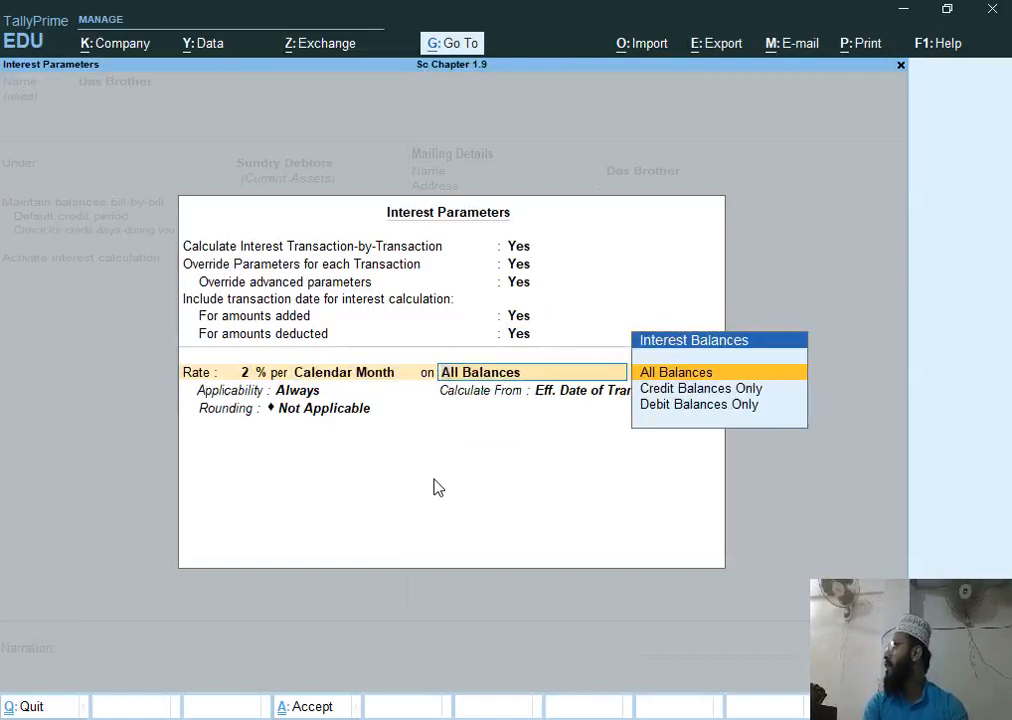
Apply interest on Debit Balances Only, keeping applicability as Always
key(Down)
key(Down)
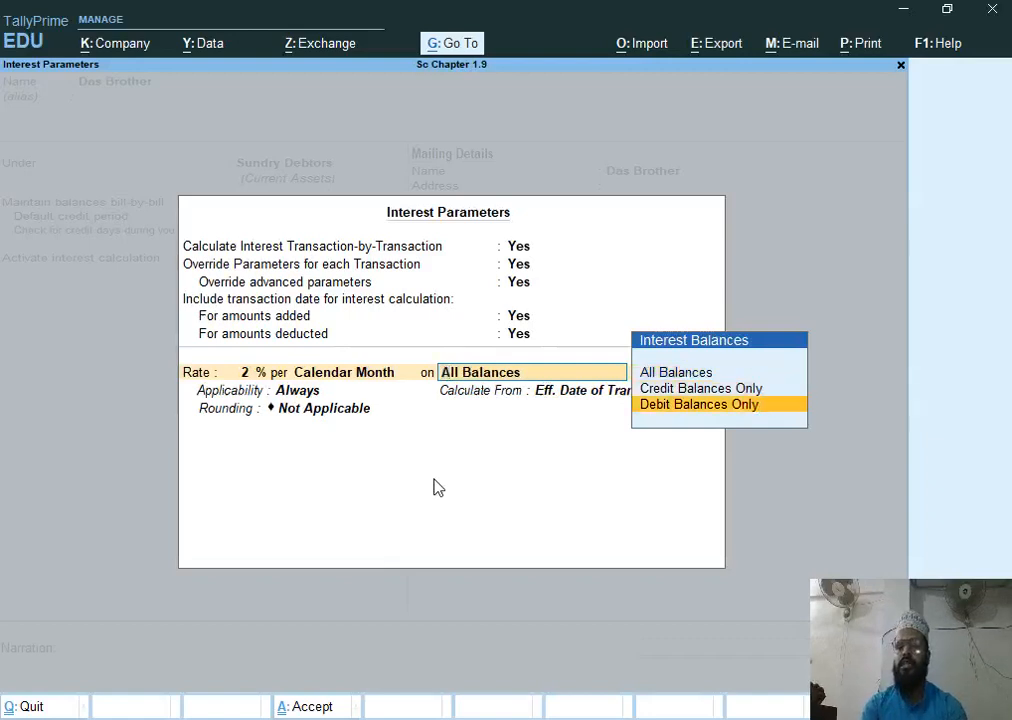
key(Return)
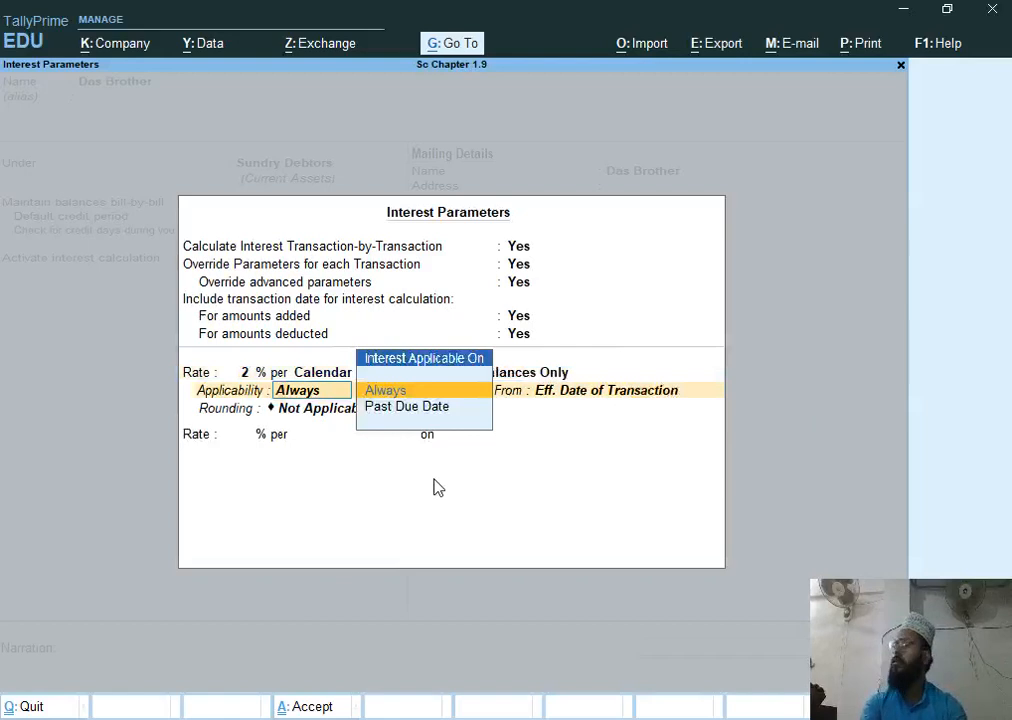
key(Return)
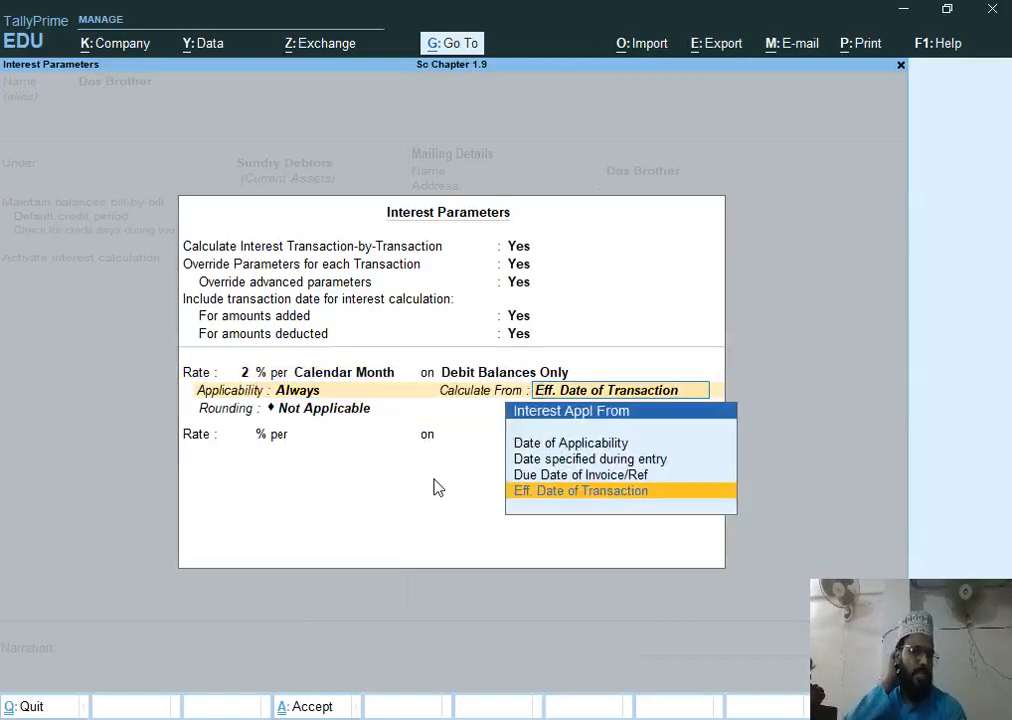
Set interest to be calculated from the Due Date of Invoice/Ref and save the Das Brother ledger
key(Up)
key(Up)
key(Up)
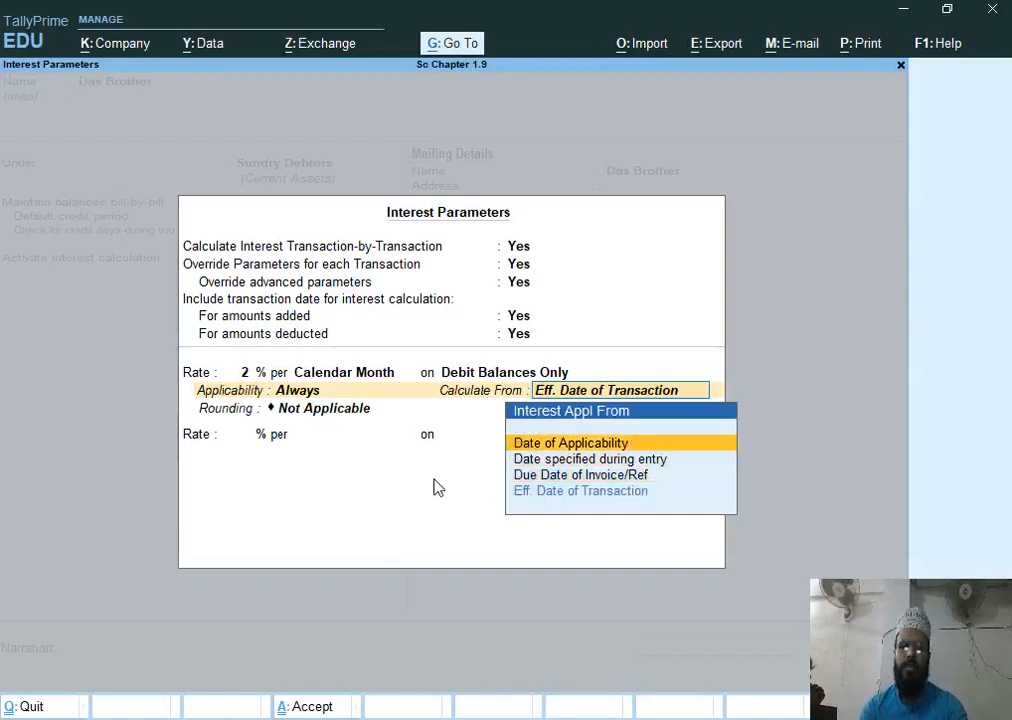
key(Down)
key(Down)
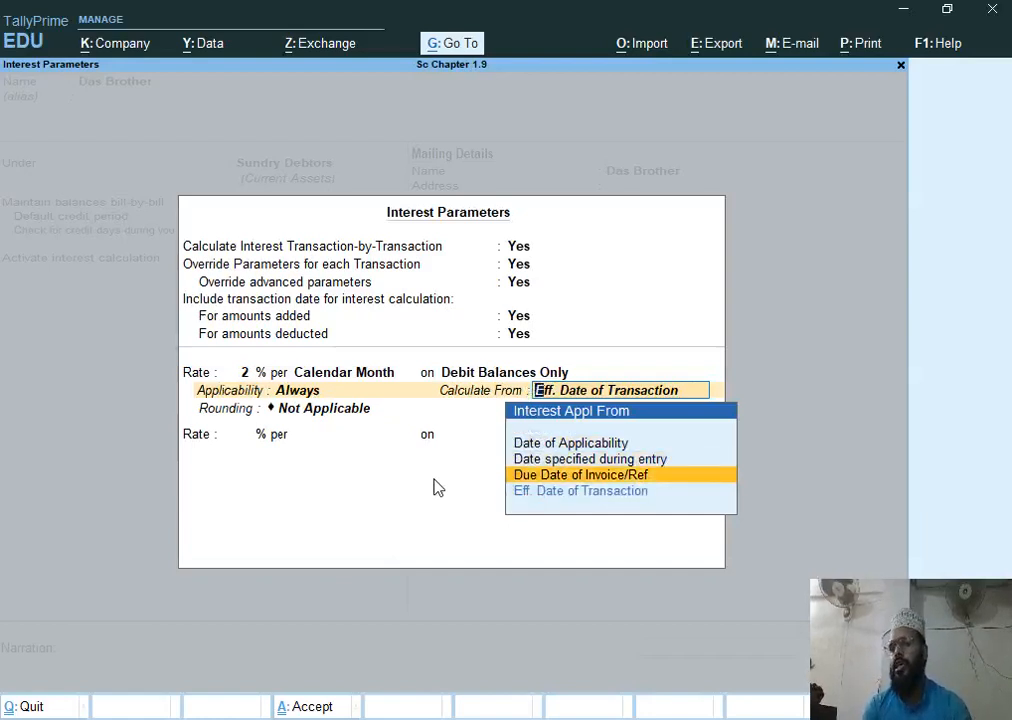
key(Down)
key(Up)
key(Up)
key(Up)
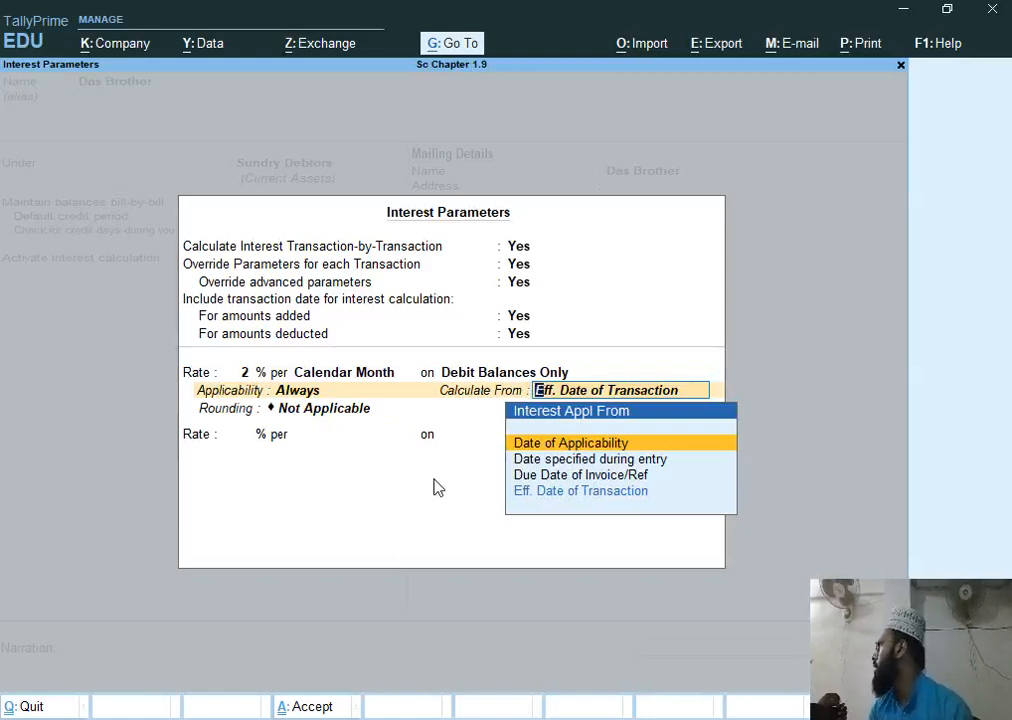
key(Down)
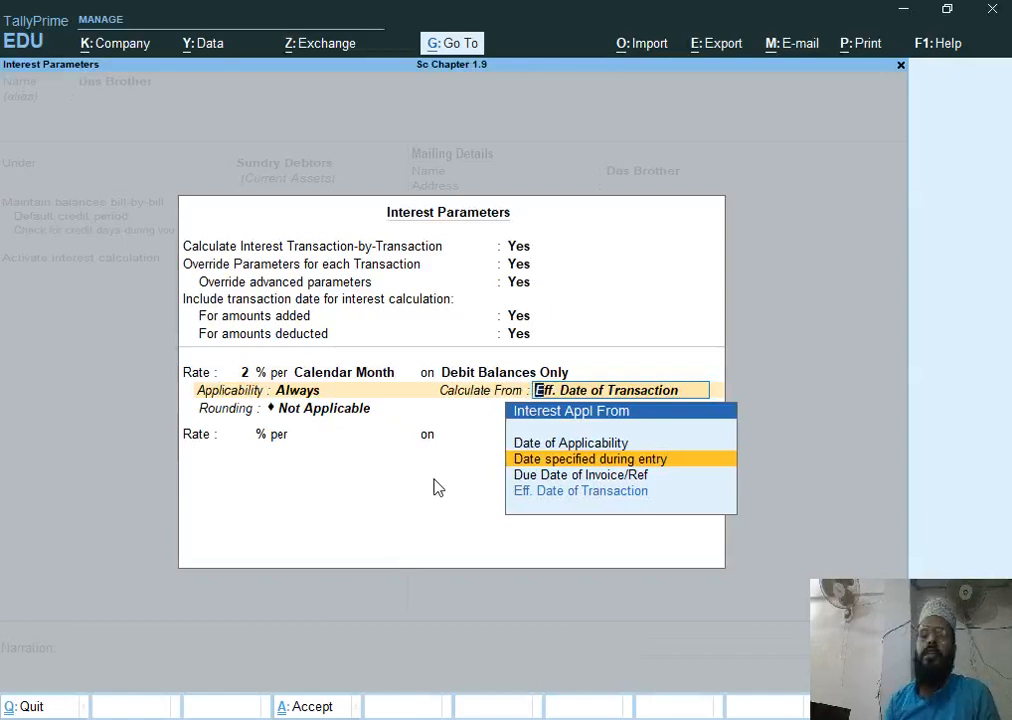
key(Down)
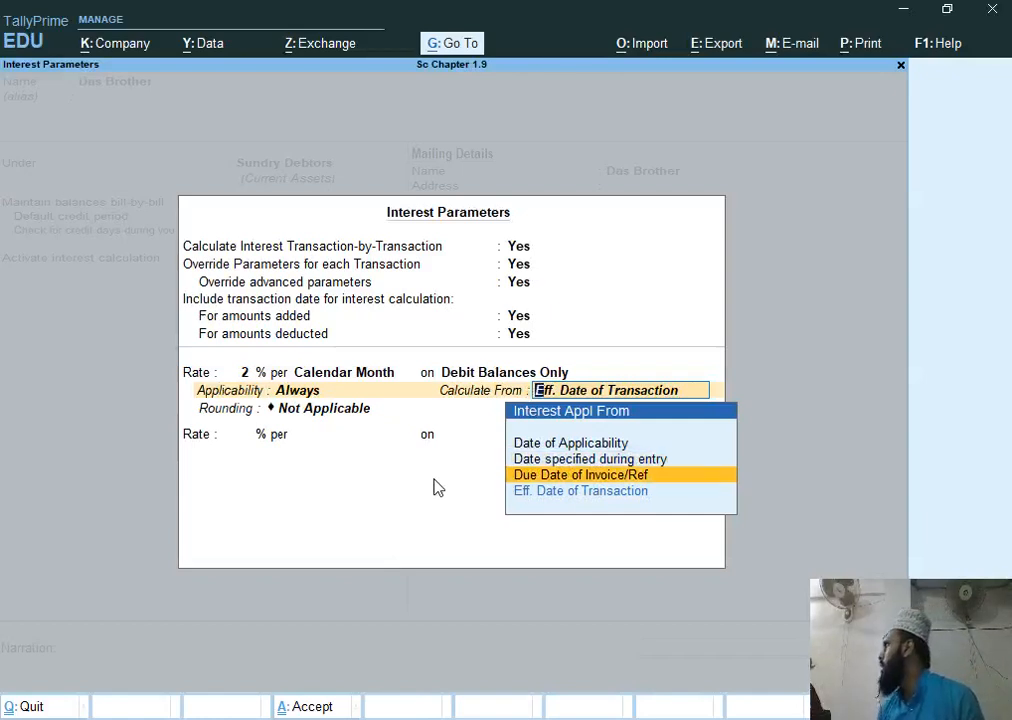
key(Down)
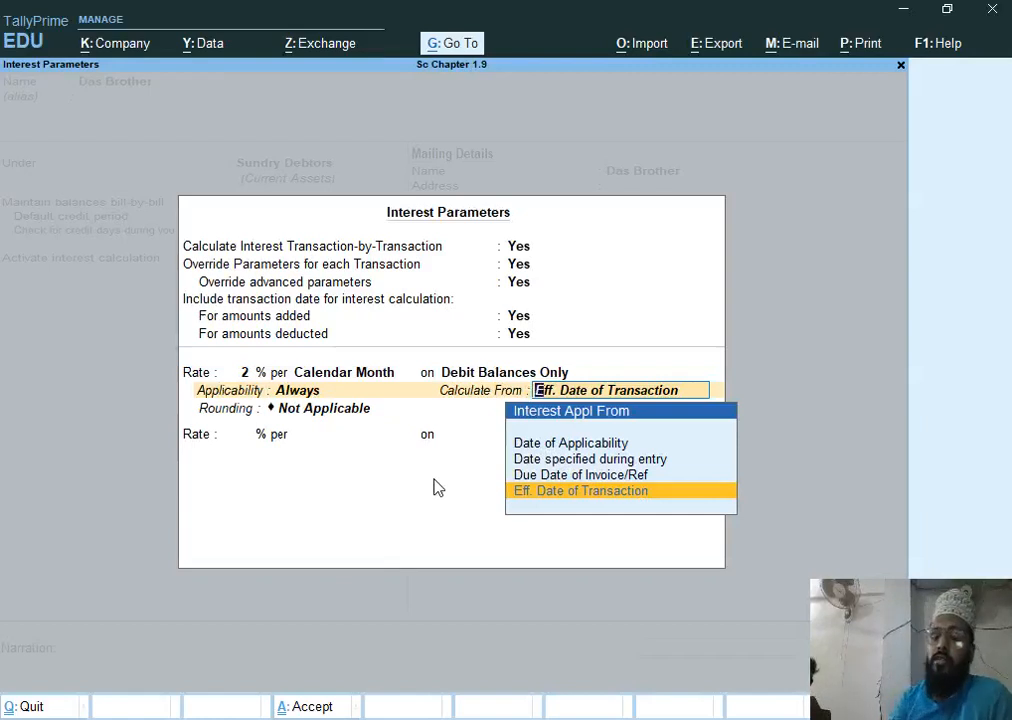
key(Up)
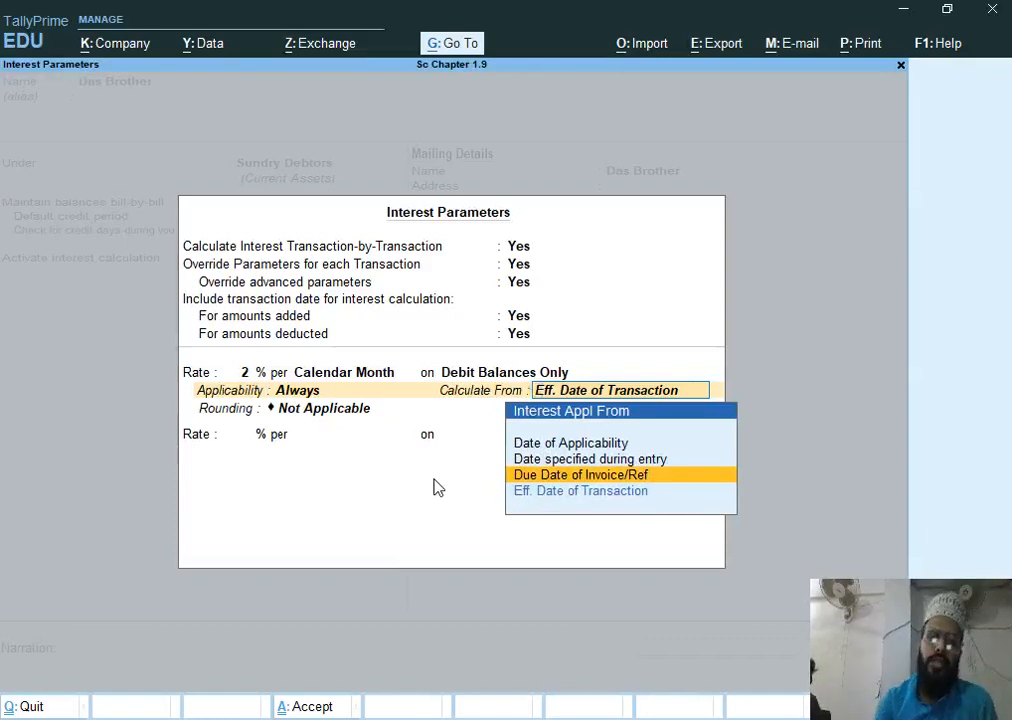
key(Return)
key(Return)
key(Return)
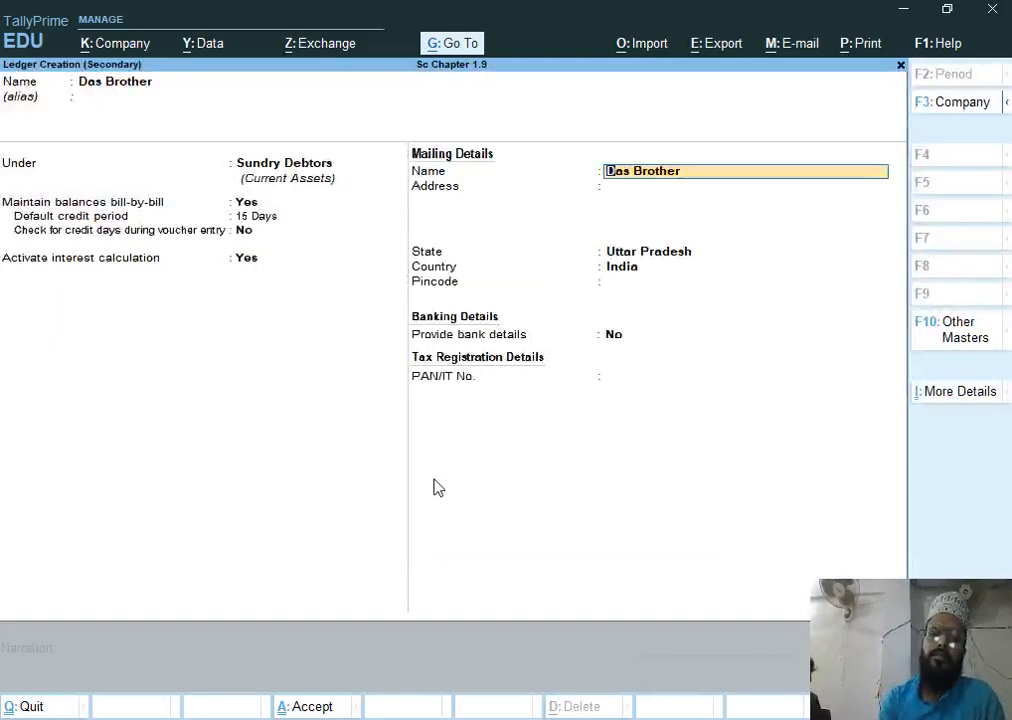
key(Return)
key(ctrl+a)
Skip the dispatch and party details and add 12 pcs of Hcl Tablet at 14,500 to the sales voucher
key(Return)
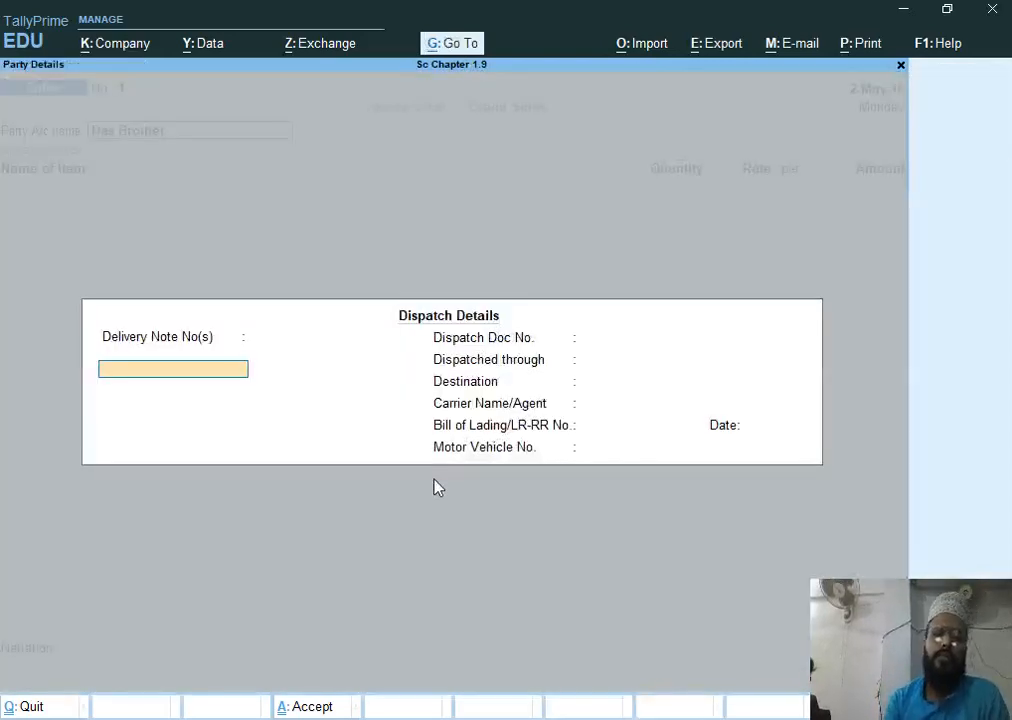
key(ctrl+a)
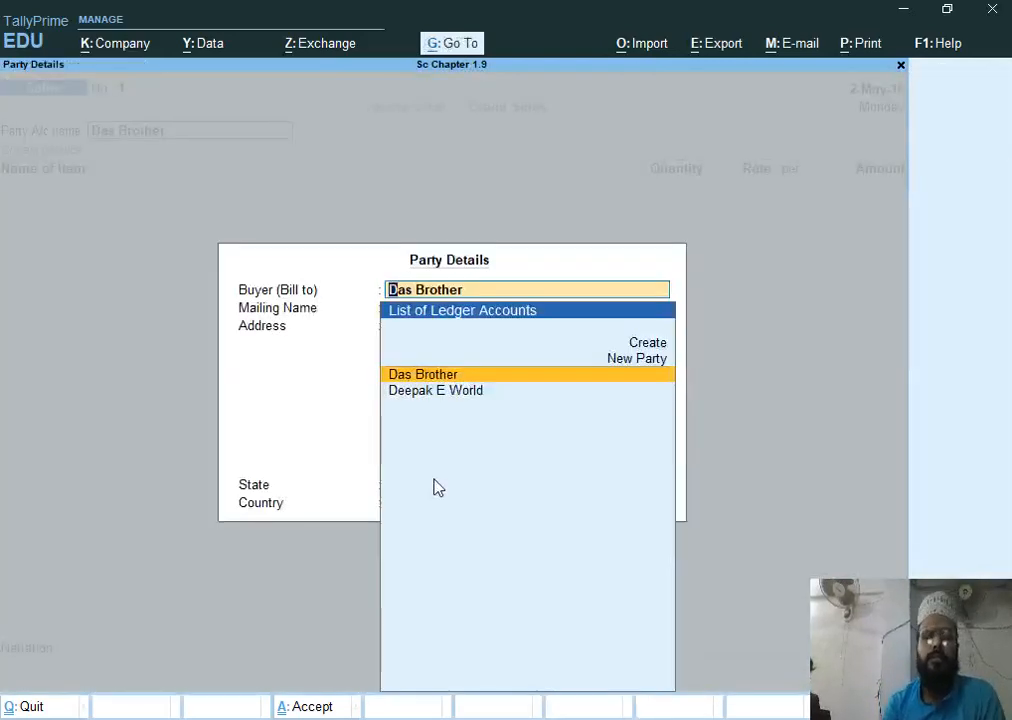
key(ctrl+a)
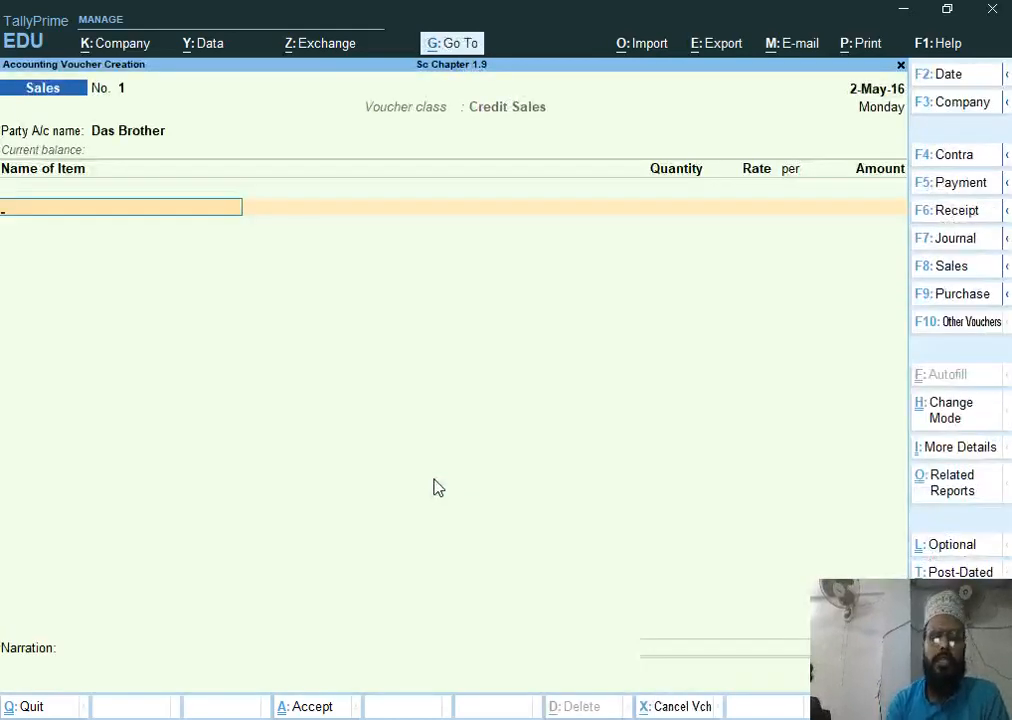
text(H)
key(Return)
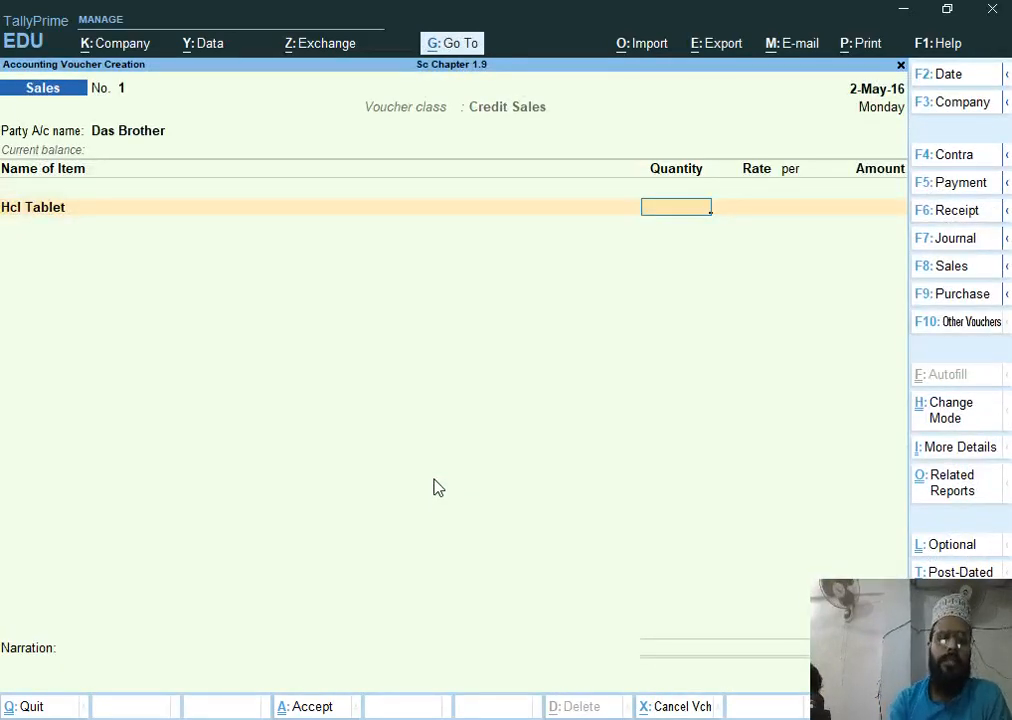
key(Return)
text(14,500)
key(Return)
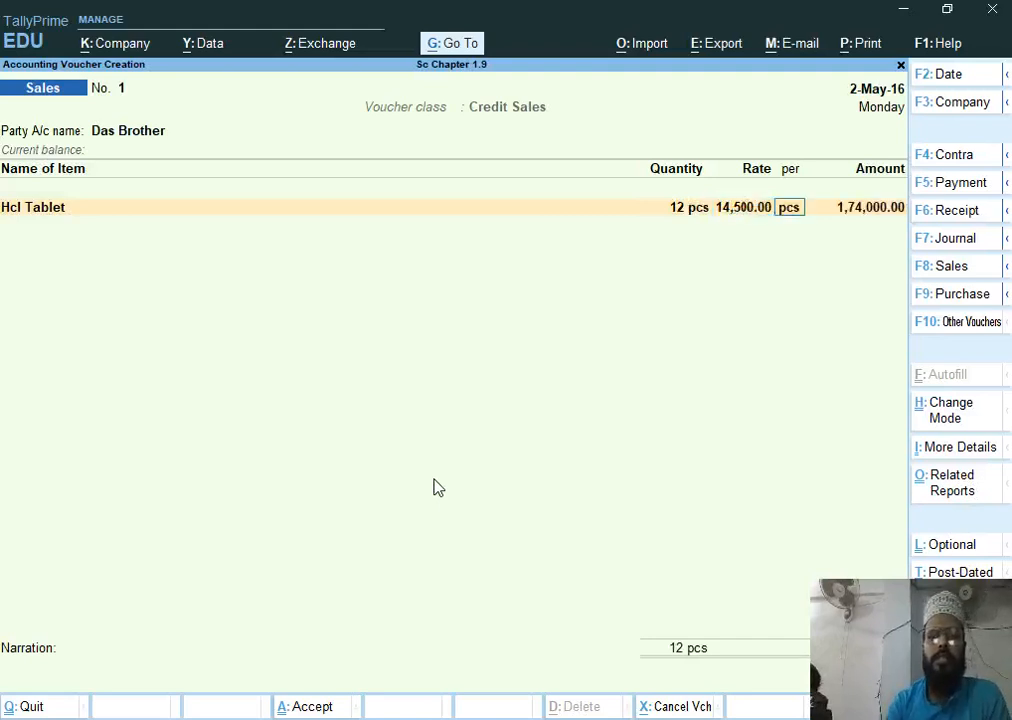
key(Return)
Add 12 pcs of Bluetooth H850 at 1,650 as the second item of the voucher
key(Return)
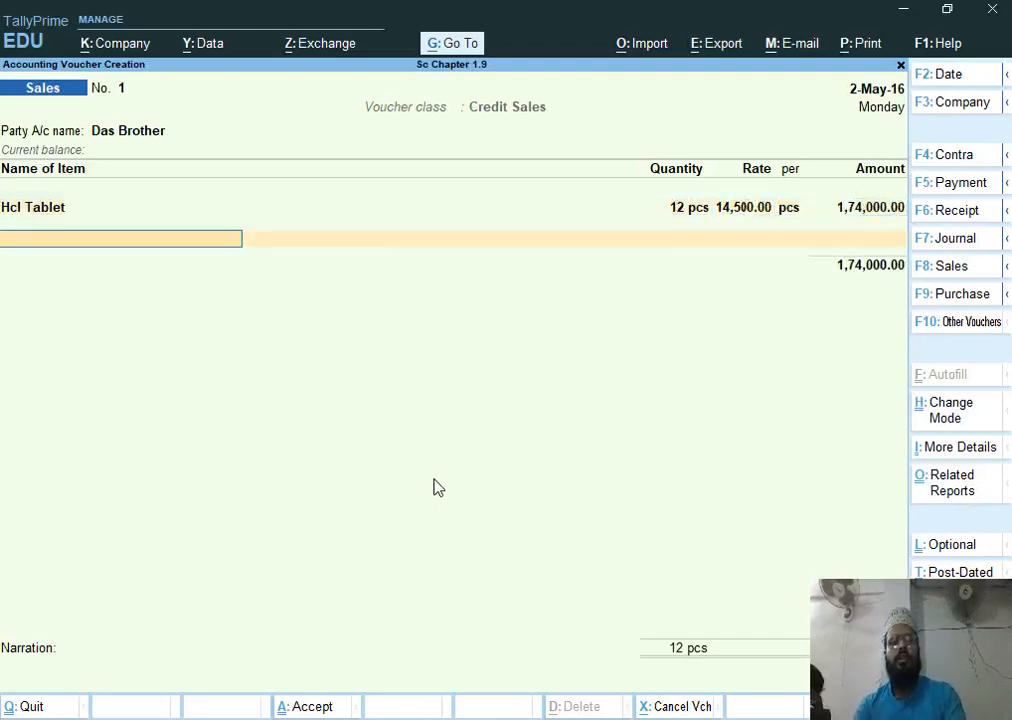
text(B)
key(Return)
text(12)
key(Return)
text(1,650)
key(Return)
key(Return)
key(Return)
Accept the bill as a new reference with 15 days credit and 2% per Calendar Month interest, and save the voucher
key(Return)
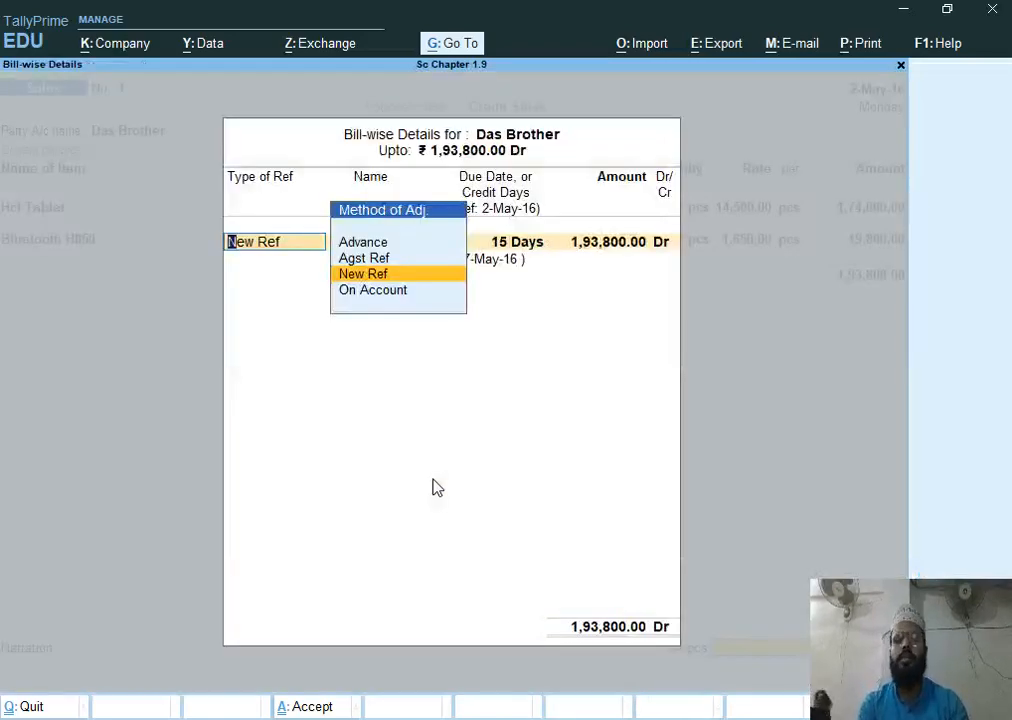
key(Return)
key(Return)
key(Return)
key(Return)
key(Return)
key(Return)
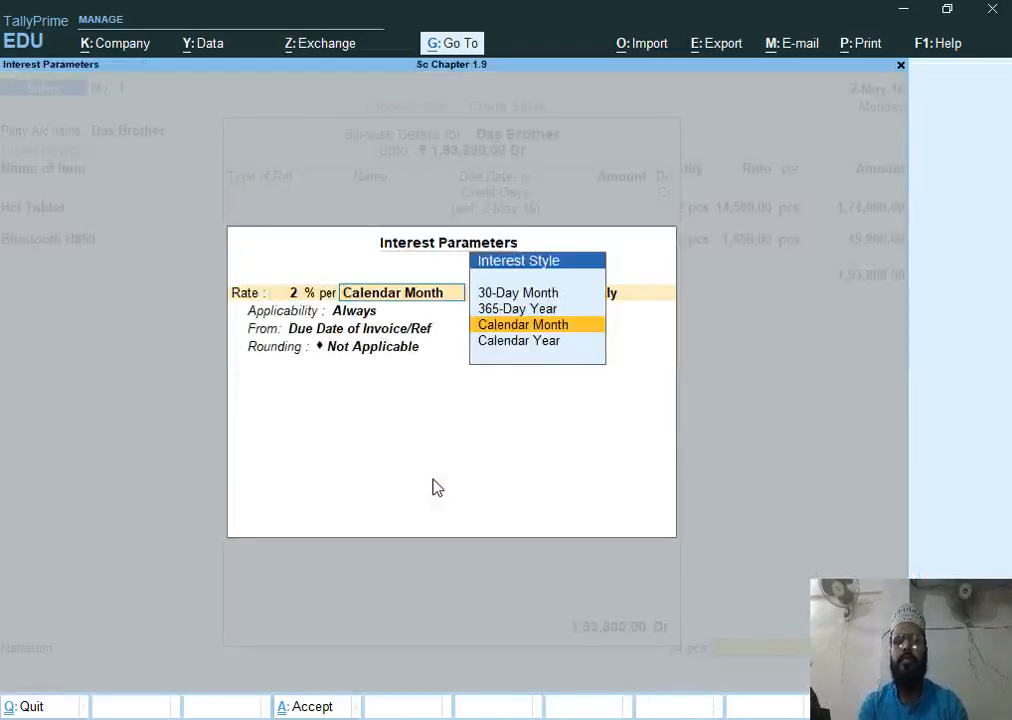
key(Return)
key(Return)
key(Return)
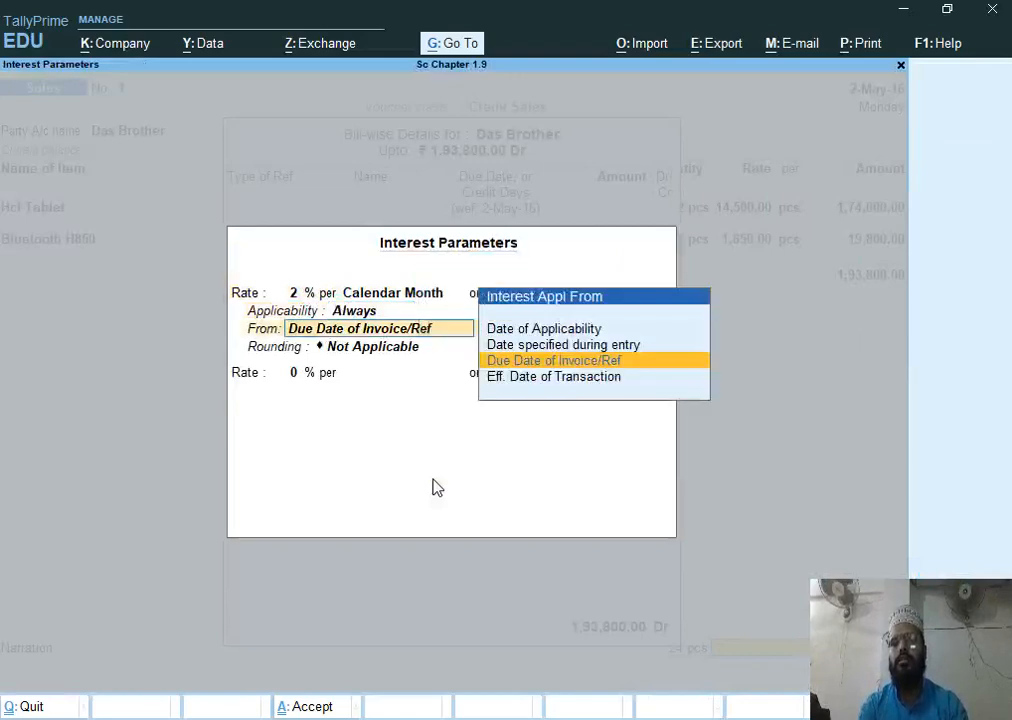
key(Return)
key(Return)
key(Return)
key(Return)
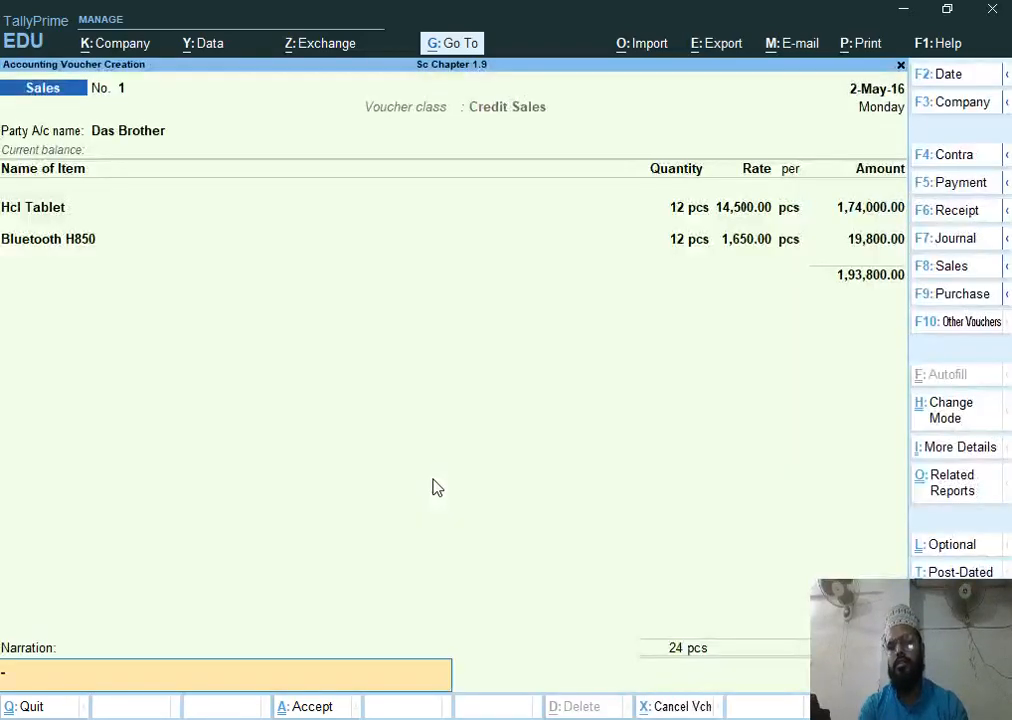
key(Return)
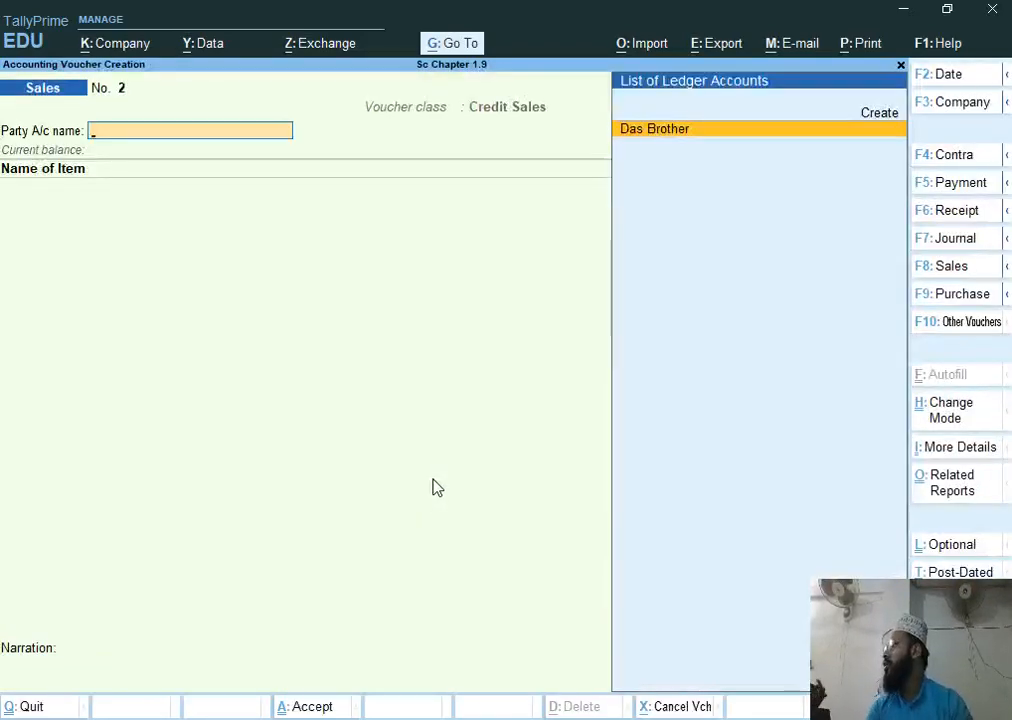
Switch to the Word assignment document and review the remaining transaction instructions
key(alt+Tab)
scroll(160, 423, down, 1)
scroll(160, 423, down, 1)
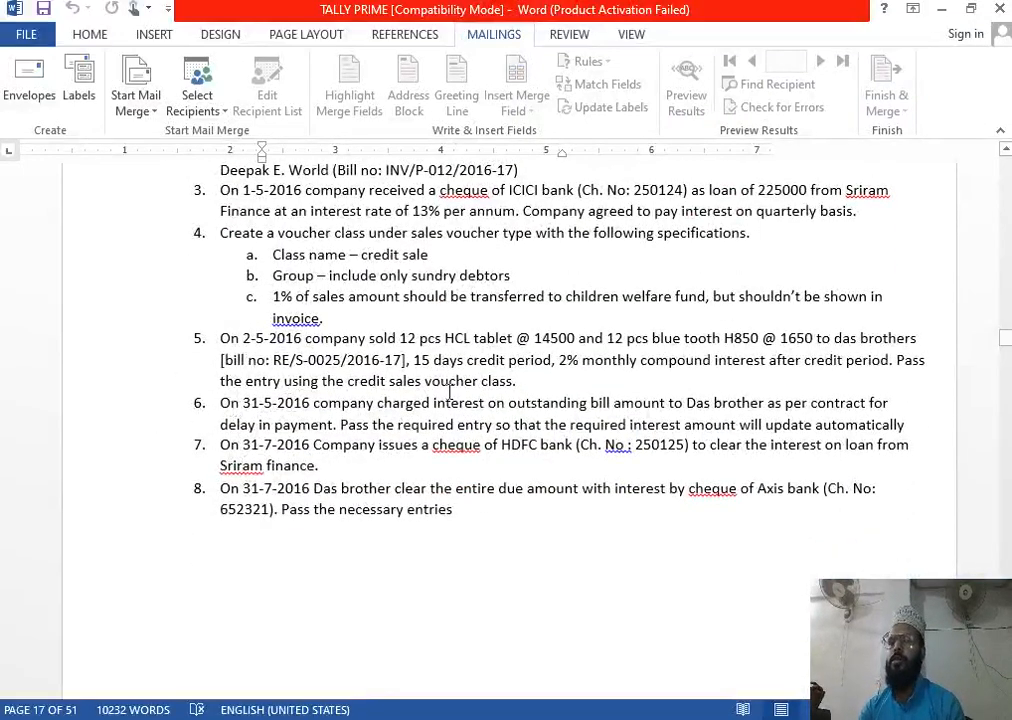
scroll(449, 391, up, 2)
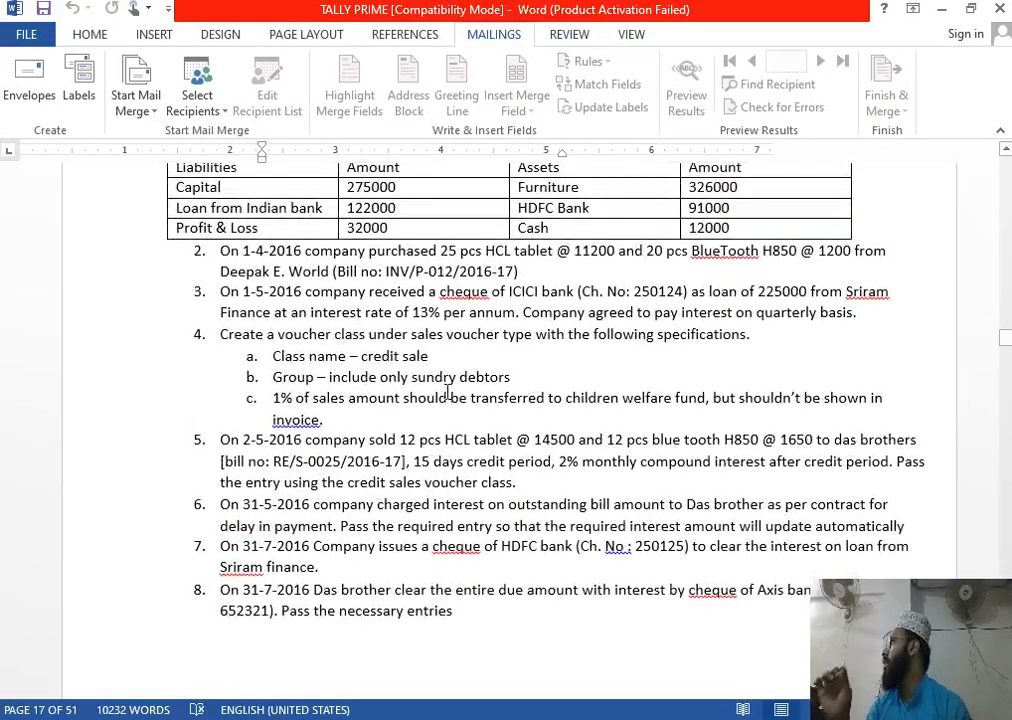
scroll(449, 393, down, 1)
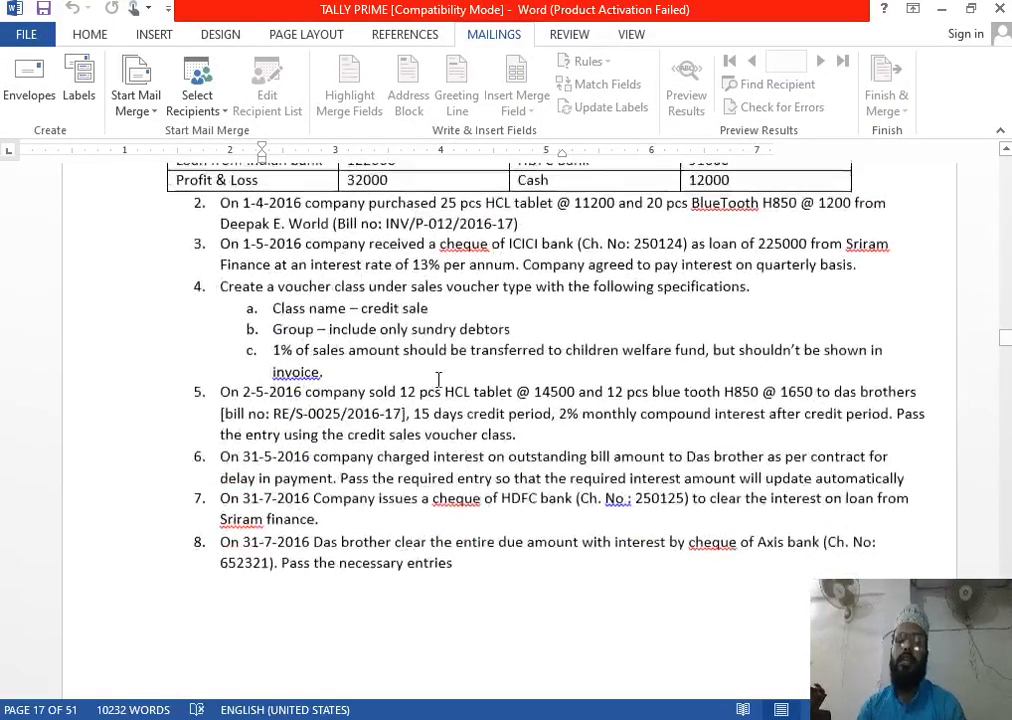